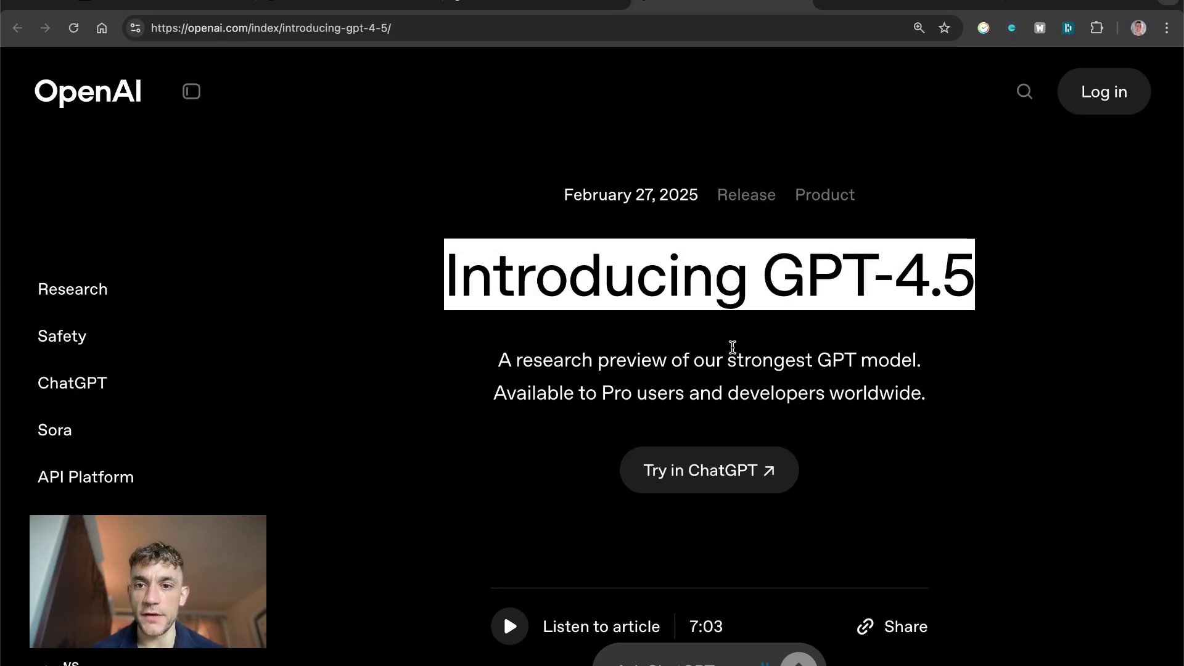
Highlight the GPT-4.5 subtitle and the line about Pro users and developers in the announcement.
{"action": "scroll", "coordinate": [758, 346], "scroll_direction": "down", "scroll_amount": 3}
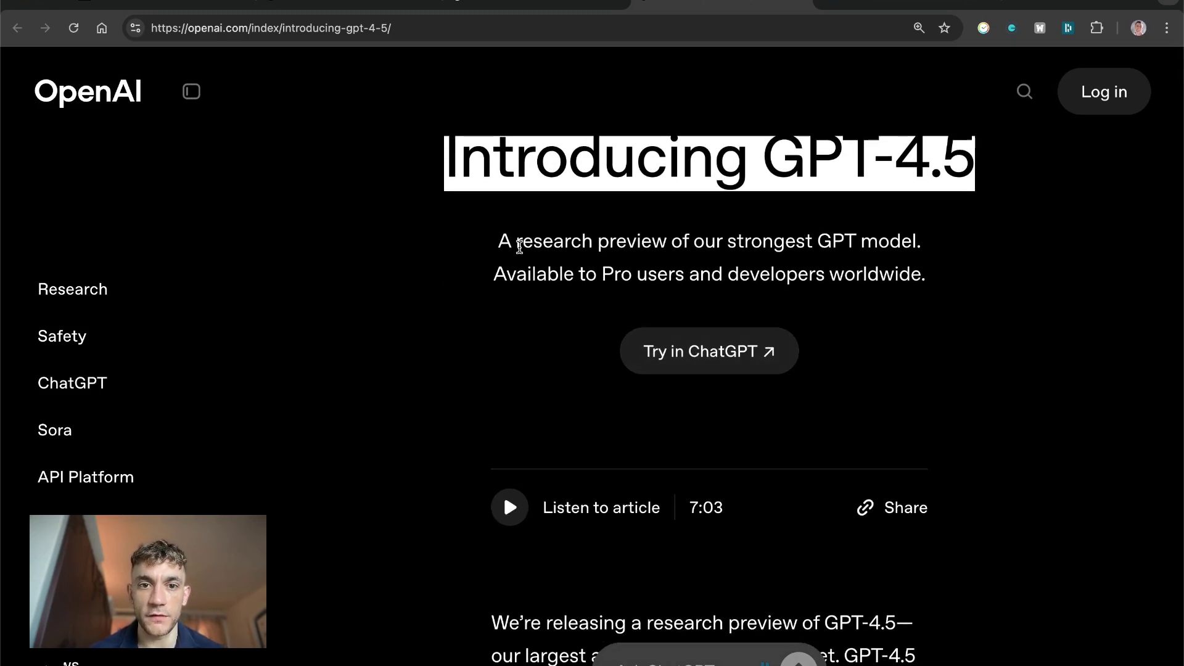
{"action": "left_click_drag", "start_coordinate": [476, 241], "coordinate": [908, 237]}
{"action": "left_click", "coordinate": [680, 302]}
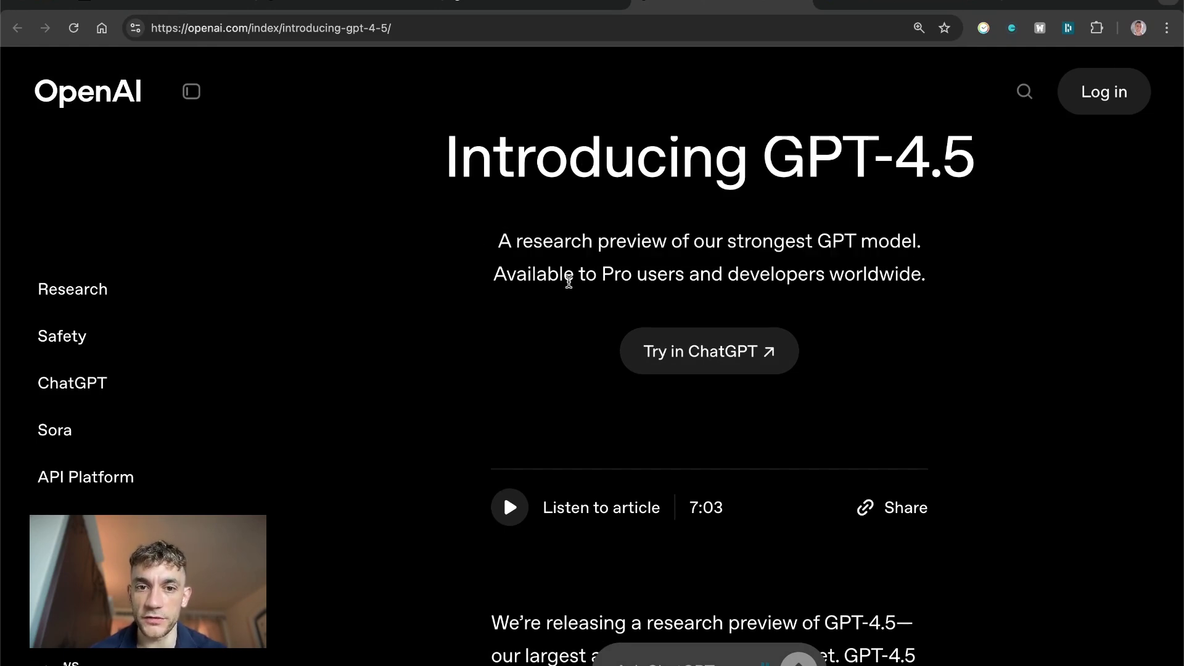
{"action": "left_click_drag", "start_coordinate": [486, 274], "coordinate": [915, 305]}
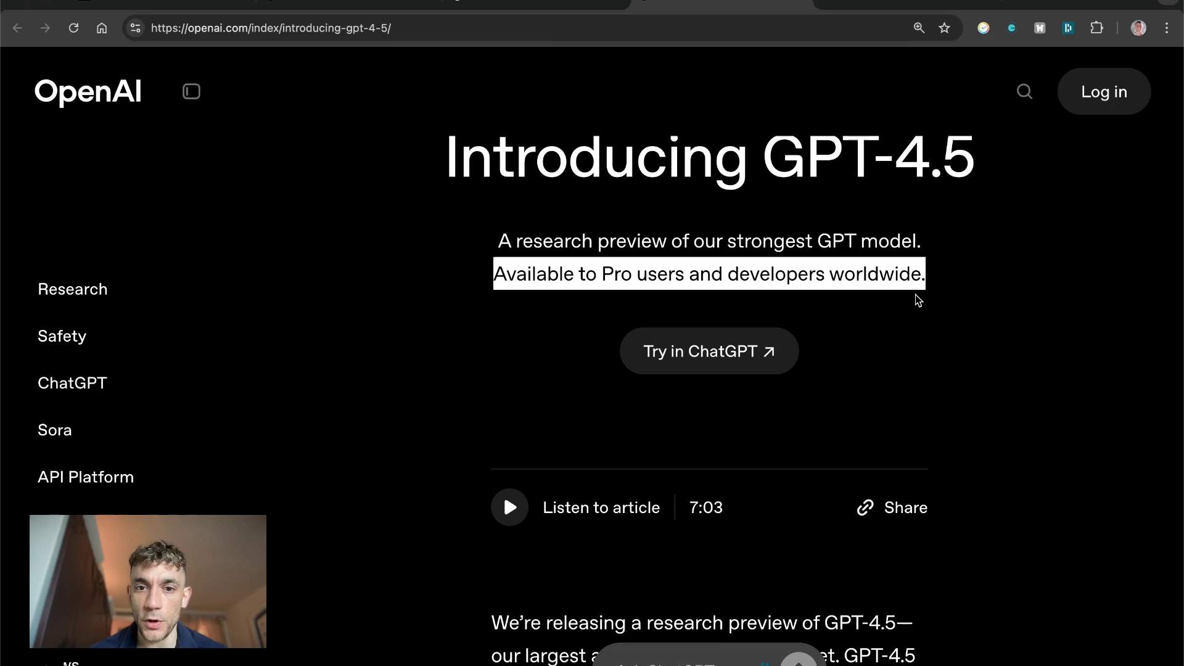
In the ChatGPT tab, change the chat model from GPT-4o to GPT-4.5.
{"action": "left_click", "coordinate": [550, 3]}
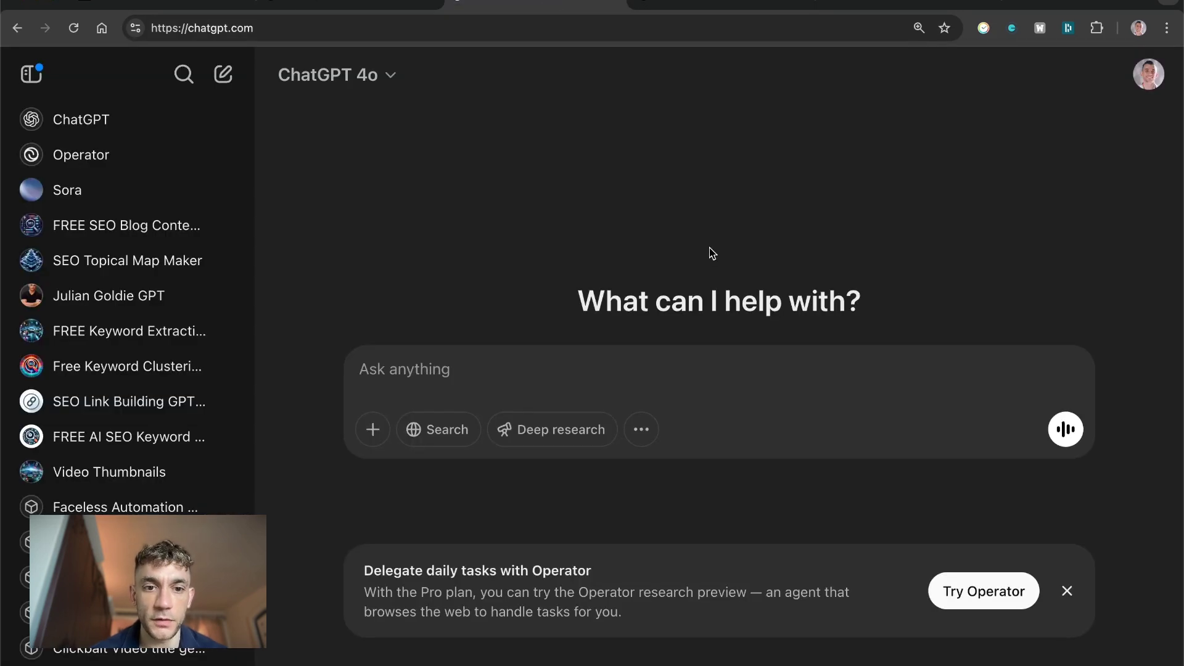
{"action": "left_click", "coordinate": [375, 72]}
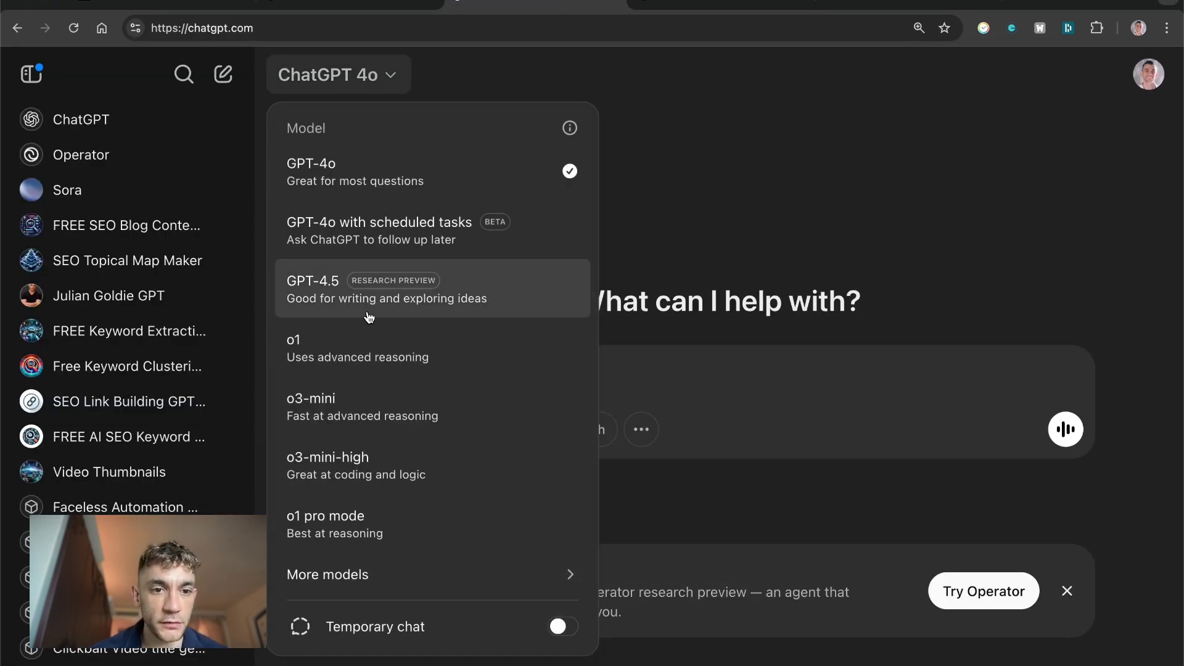
{"action": "left_click", "coordinate": [462, 299]}
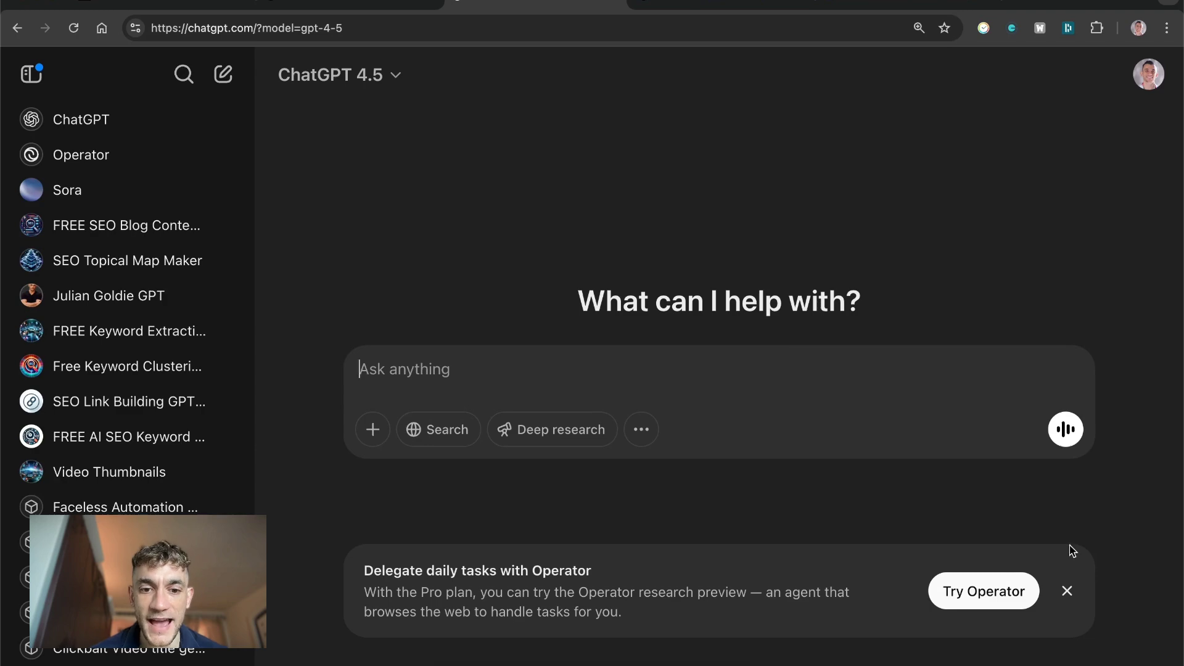
Back in the announcement, highlight the first paragraph and the 'largest and best model' sentence.
{"action": "left_click", "coordinate": [740, 3]}
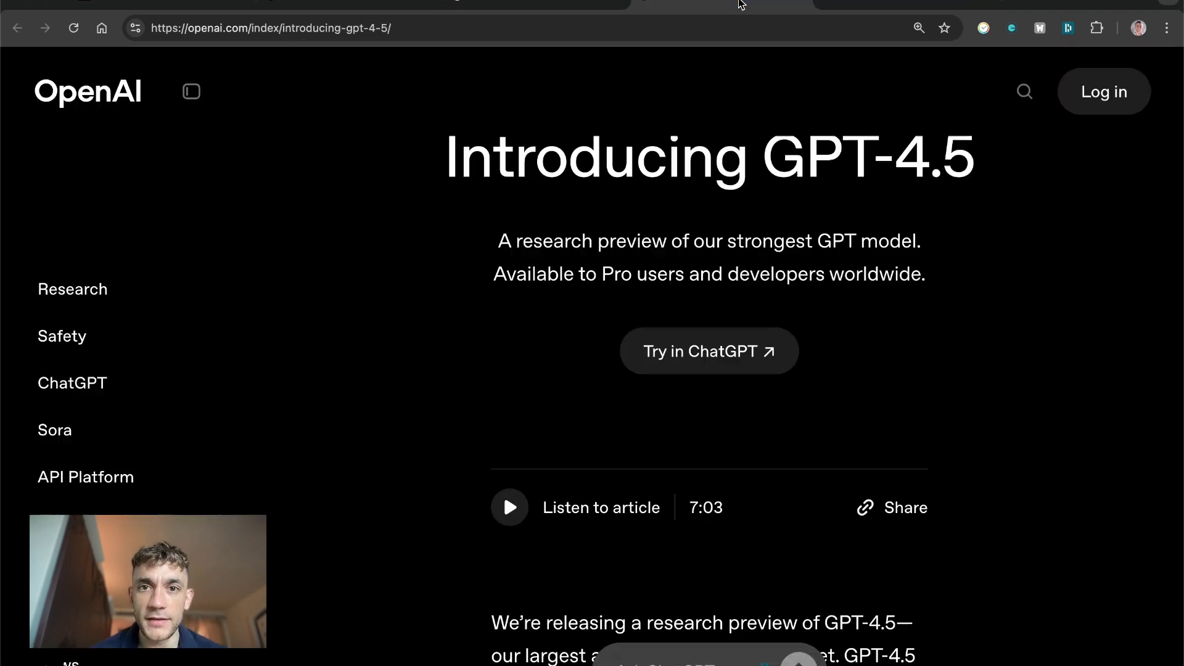
{"action": "scroll", "coordinate": [853, 430], "scroll_direction": "down", "scroll_amount": 7}
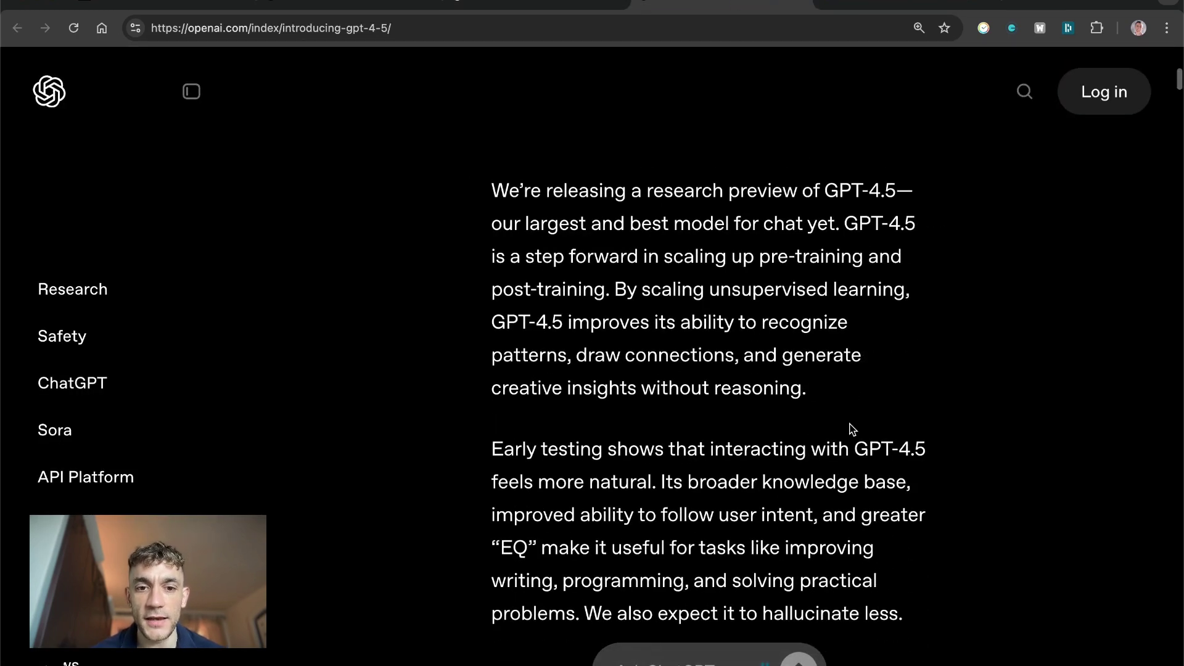
{"action": "scroll", "coordinate": [852, 429], "scroll_direction": "down", "scroll_amount": 1}
{"action": "scroll", "coordinate": [851, 432], "scroll_direction": "up", "scroll_amount": 1}
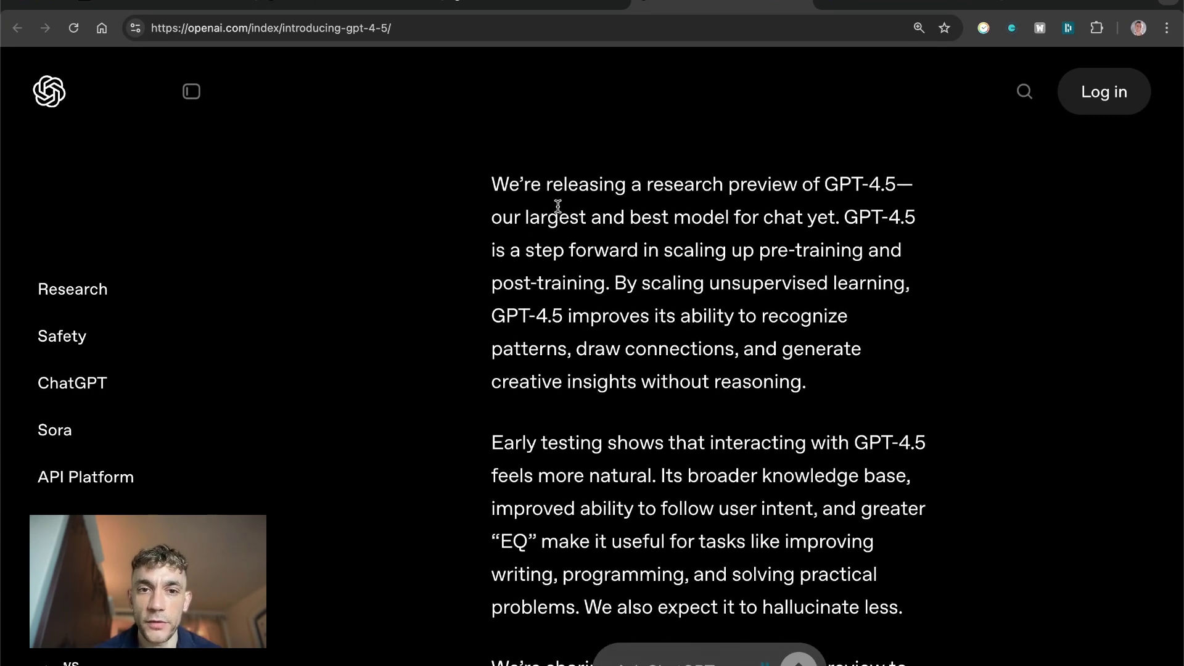
{"action": "left_click_drag", "start_coordinate": [480, 184], "coordinate": [892, 197]}
{"action": "left_click", "coordinate": [840, 240]}
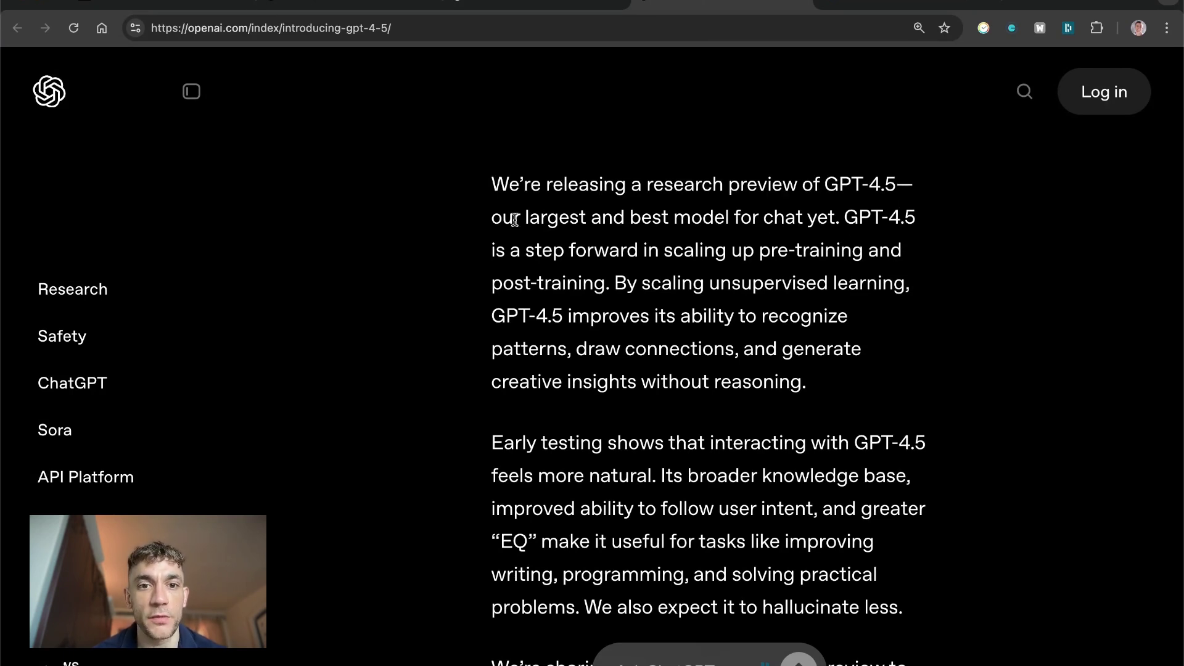
{"action": "left_click_drag", "start_coordinate": [489, 218], "coordinate": [597, 282]}
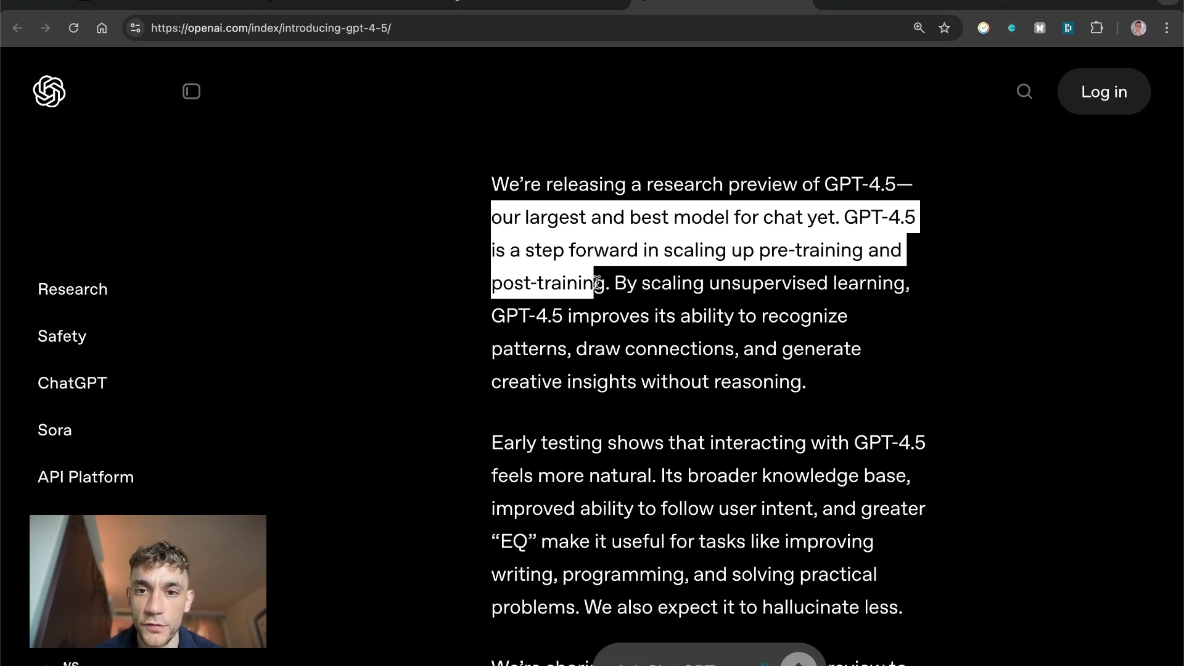
{"action": "left_click", "coordinate": [644, 312]}
Highlight the Early testing sentence saying GPT-4.5 feels more natural.
{"action": "scroll", "coordinate": [644, 311], "scroll_direction": "down", "scroll_amount": 3}
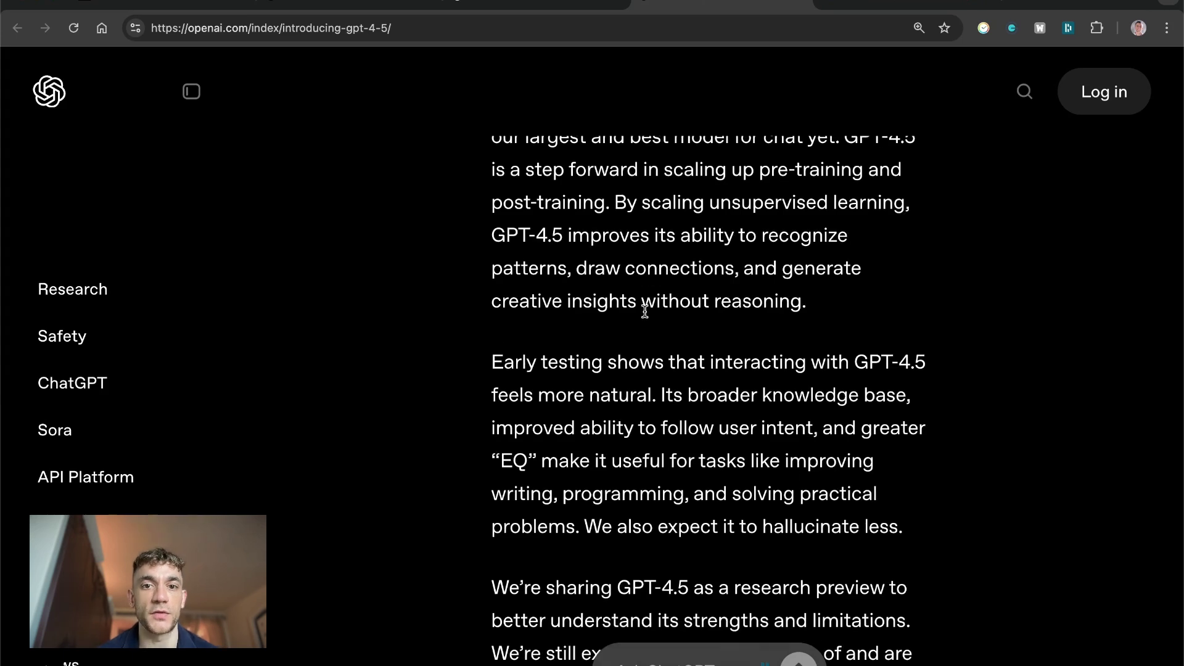
{"action": "scroll", "coordinate": [644, 311], "scroll_direction": "down", "scroll_amount": 3}
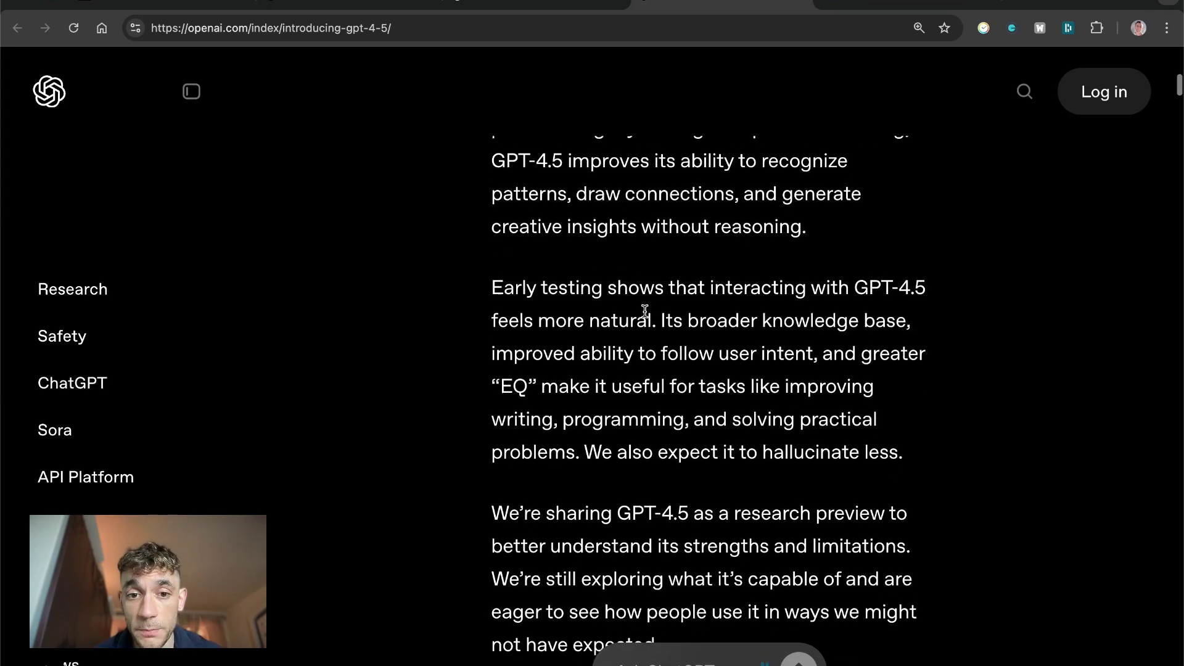
{"action": "left_click_drag", "start_coordinate": [479, 275], "coordinate": [841, 299]}
{"action": "left_click", "coordinate": [839, 300]}
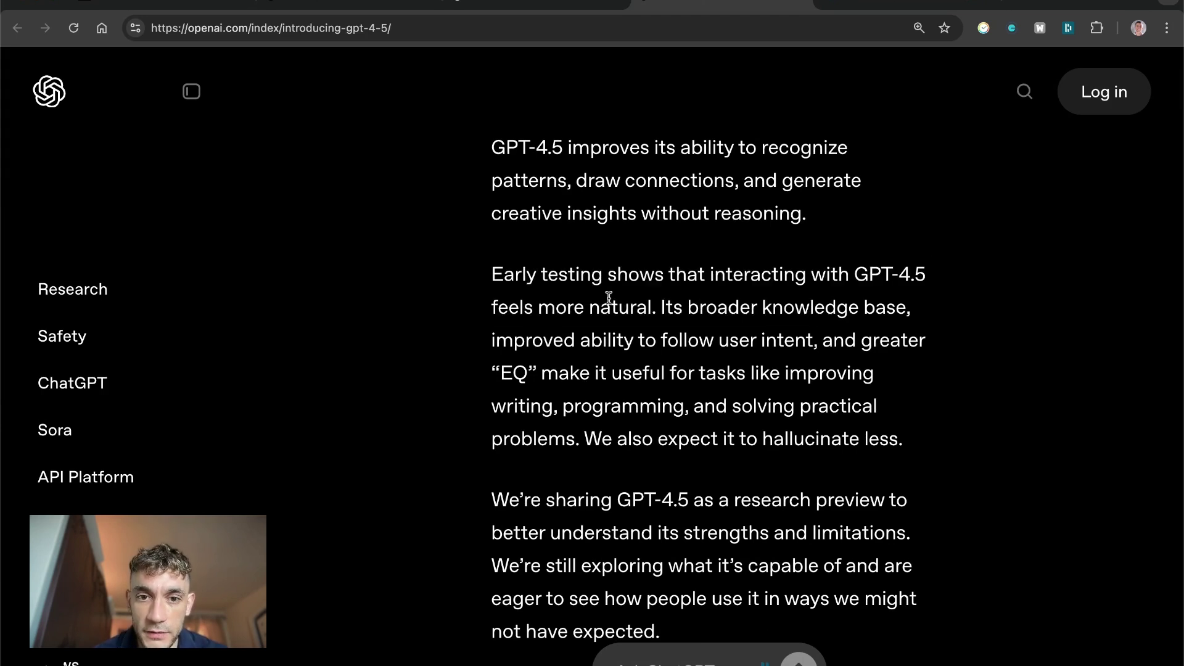
{"action": "left_click_drag", "start_coordinate": [654, 307], "coordinate": [490, 281]}
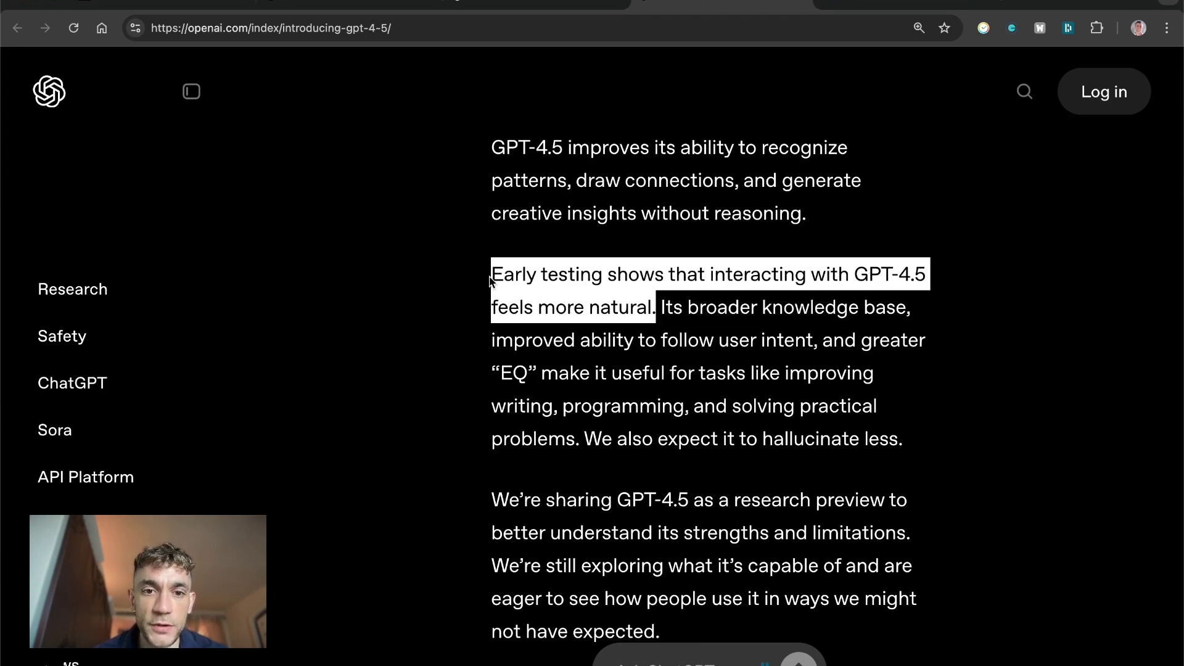
{"action": "left_click", "coordinate": [736, 294]}
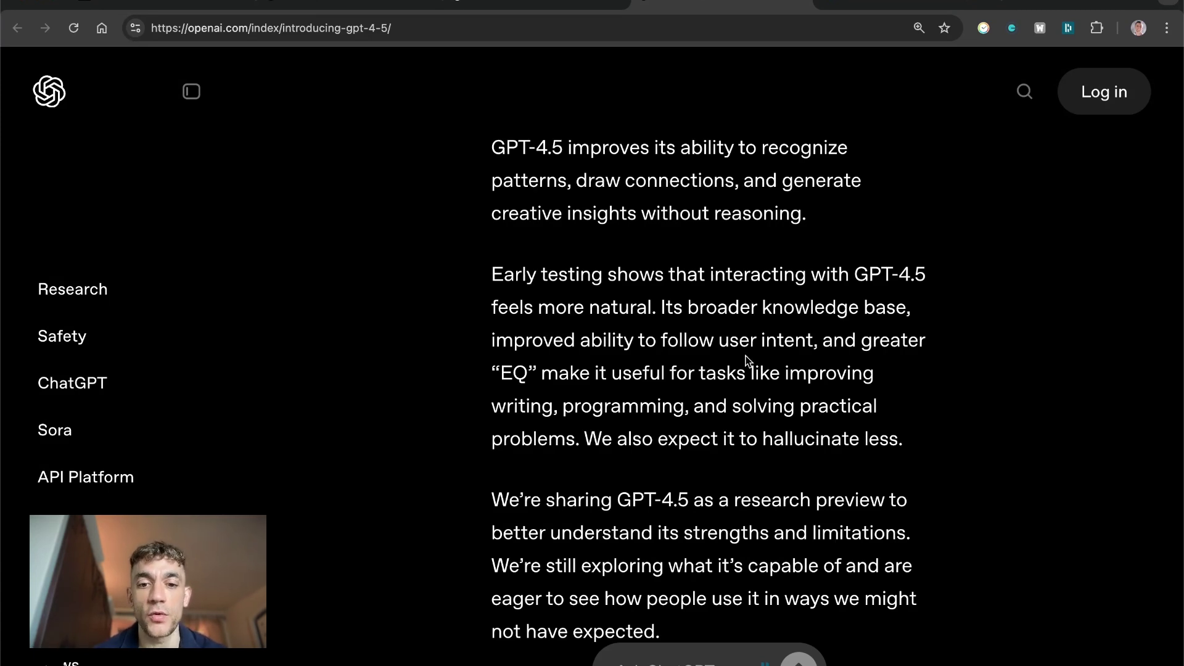
Highlight the sentence about GPT-4.5 hallucinating less, then return to the GPT-4.5 chat.
{"action": "scroll", "coordinate": [749, 404], "scroll_direction": "down", "scroll_amount": 2}
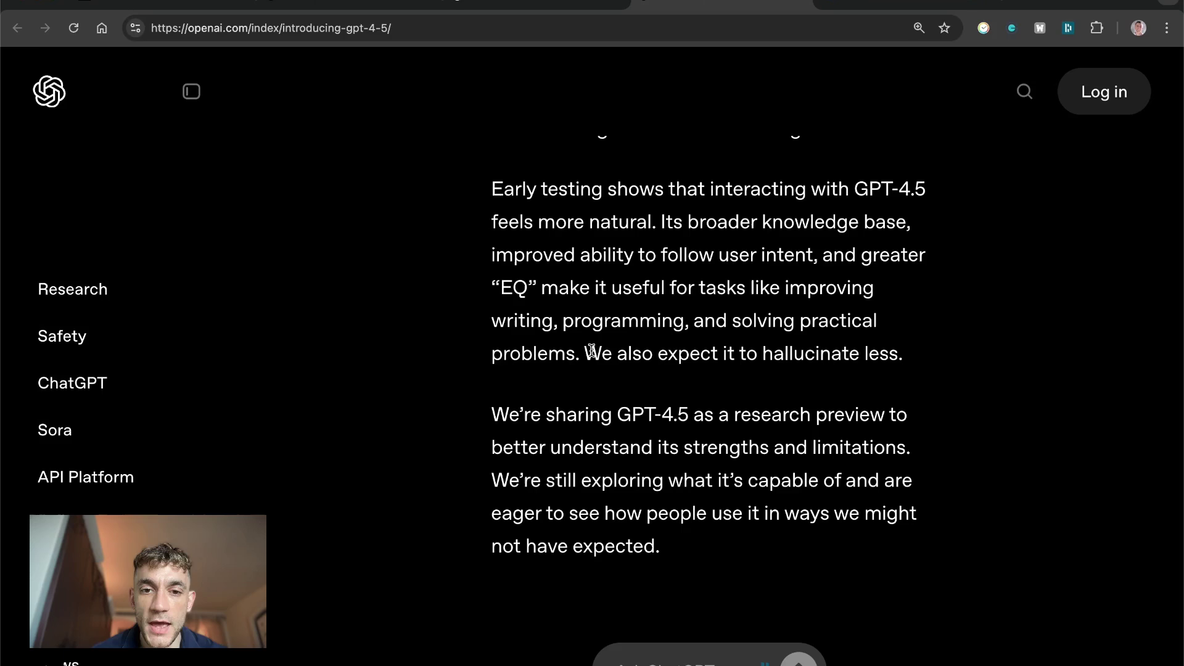
{"action": "left_click_drag", "start_coordinate": [585, 354], "coordinate": [912, 356]}
{"action": "left_click", "coordinate": [914, 356]}
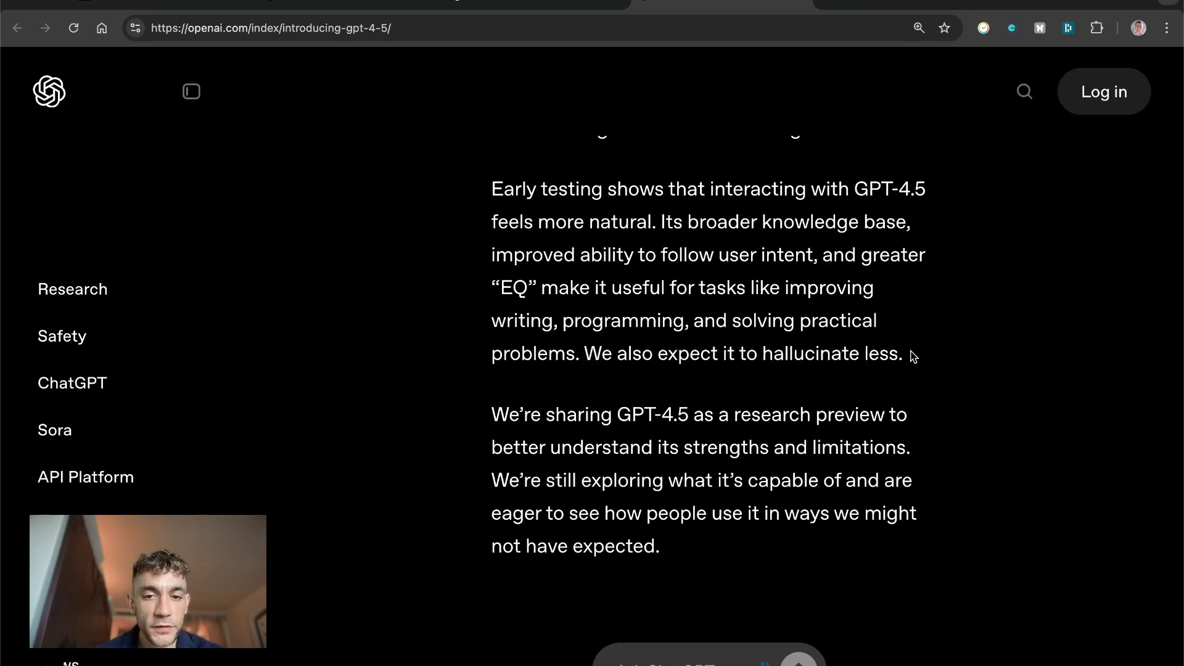
{"action": "scroll", "coordinate": [914, 356], "scroll_direction": "down", "scroll_amount": 4}
{"action": "scroll", "coordinate": [914, 357], "scroll_direction": "up", "scroll_amount": 5}
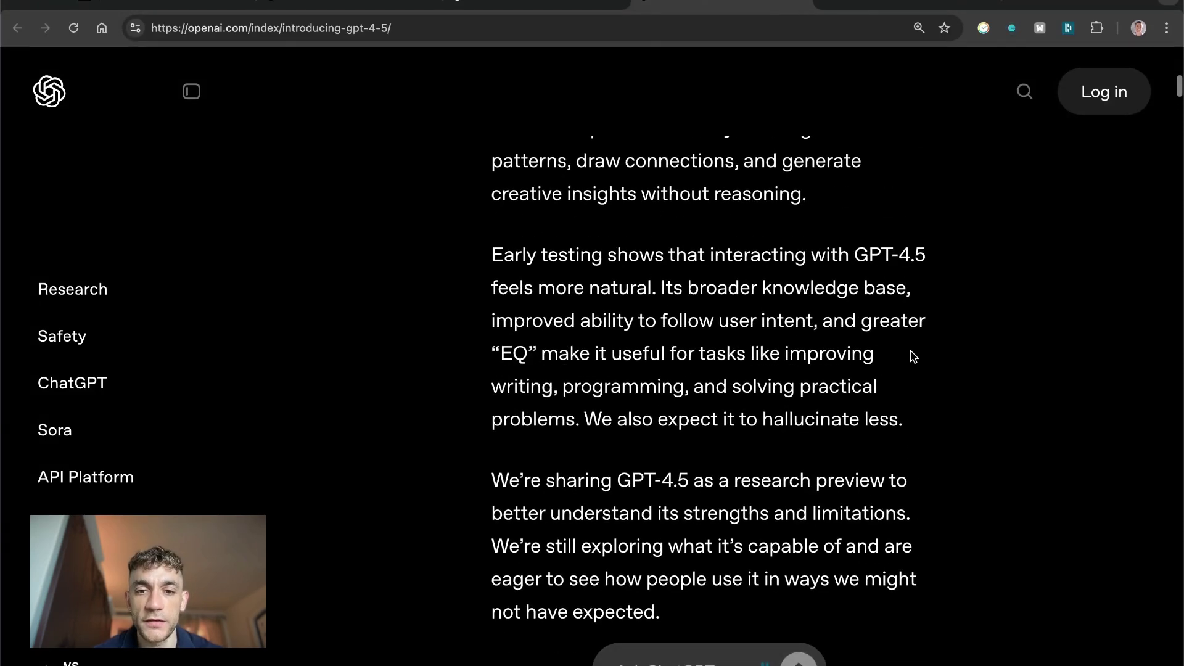
{"action": "left_click", "coordinate": [568, 7]}
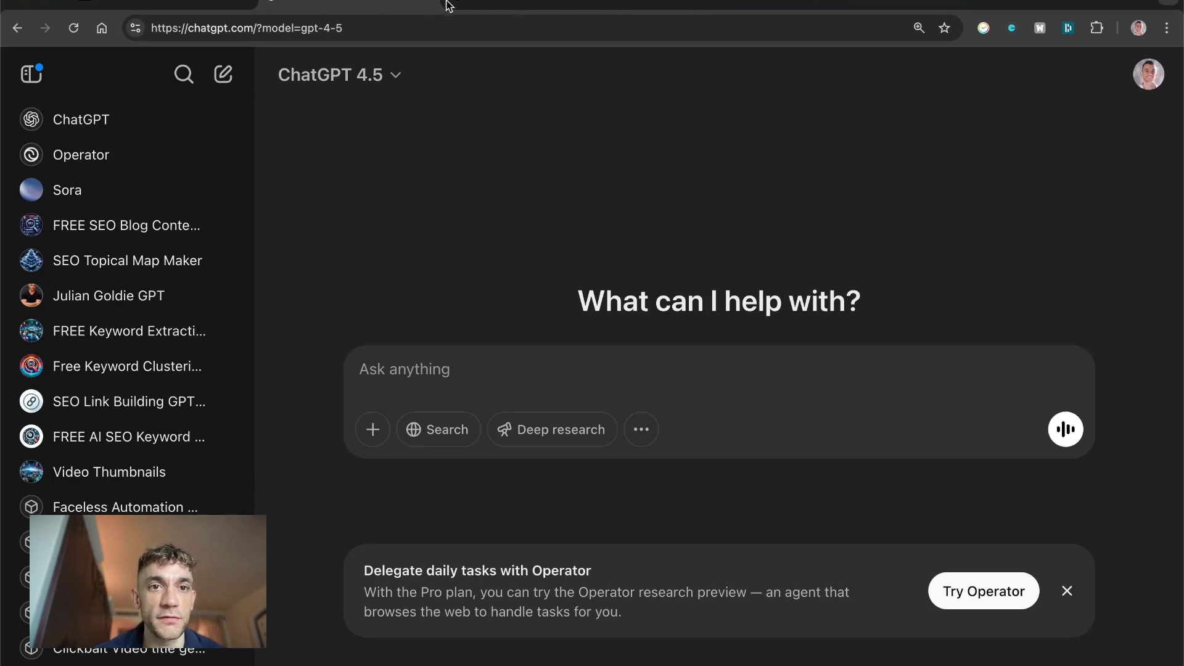
Scroll through OpenAI's GPT-4.5 post on X to its reply, then return to the announcement article.
{"action": "left_click", "coordinate": [175, 7]}
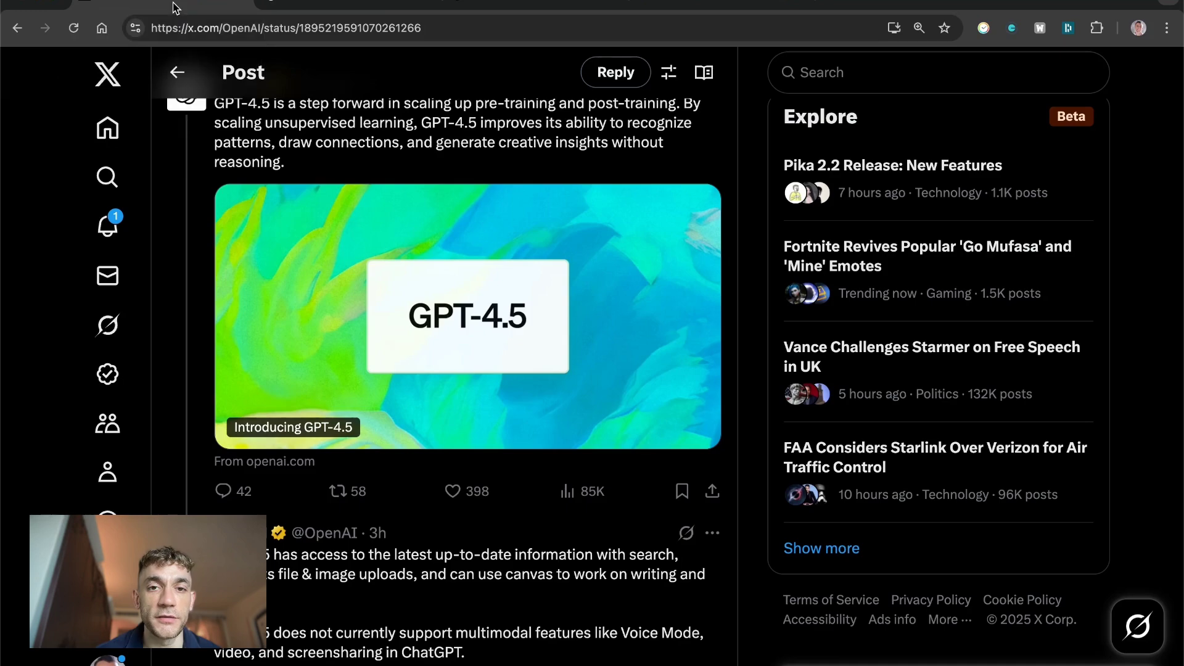
{"action": "scroll", "coordinate": [510, 344], "scroll_direction": "down", "scroll_amount": 5}
{"action": "scroll", "coordinate": [510, 343], "scroll_direction": "up", "scroll_amount": 15}
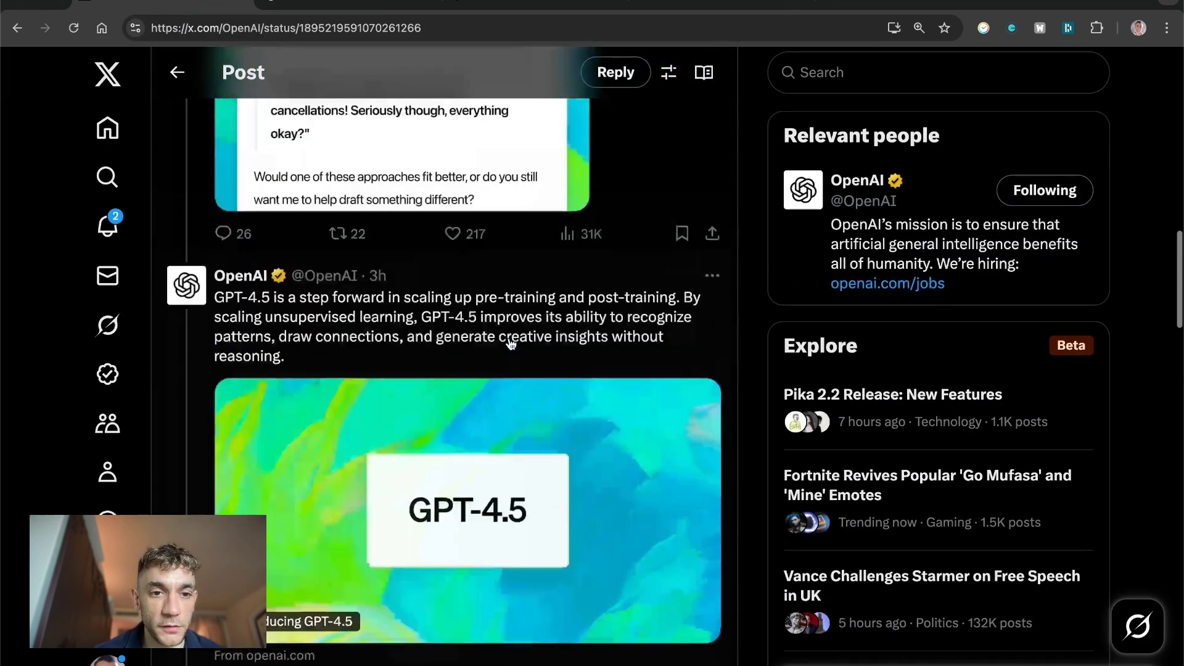
{"action": "scroll", "coordinate": [440, 335], "scroll_direction": "down", "scroll_amount": 15}
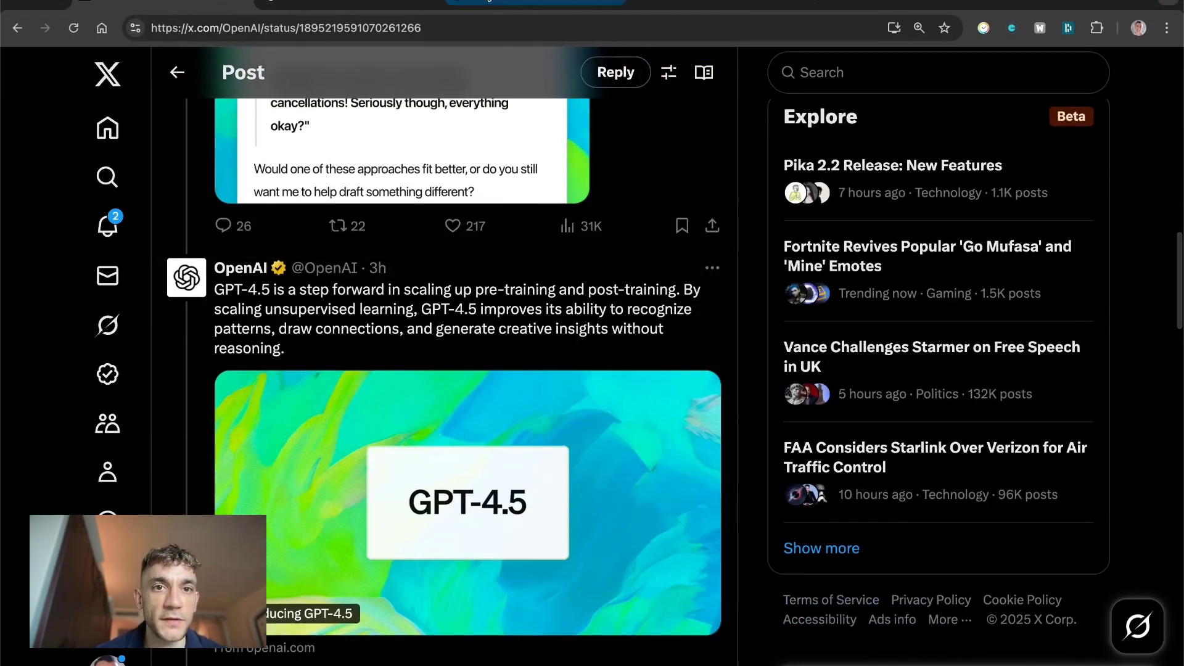
{"action": "left_click", "coordinate": [489, 2]}
Highlight the 'Scaling unsupervised learning' heading and the opening of its paragraph.
{"action": "scroll", "coordinate": [633, 290], "scroll_direction": "down", "scroll_amount": 4}
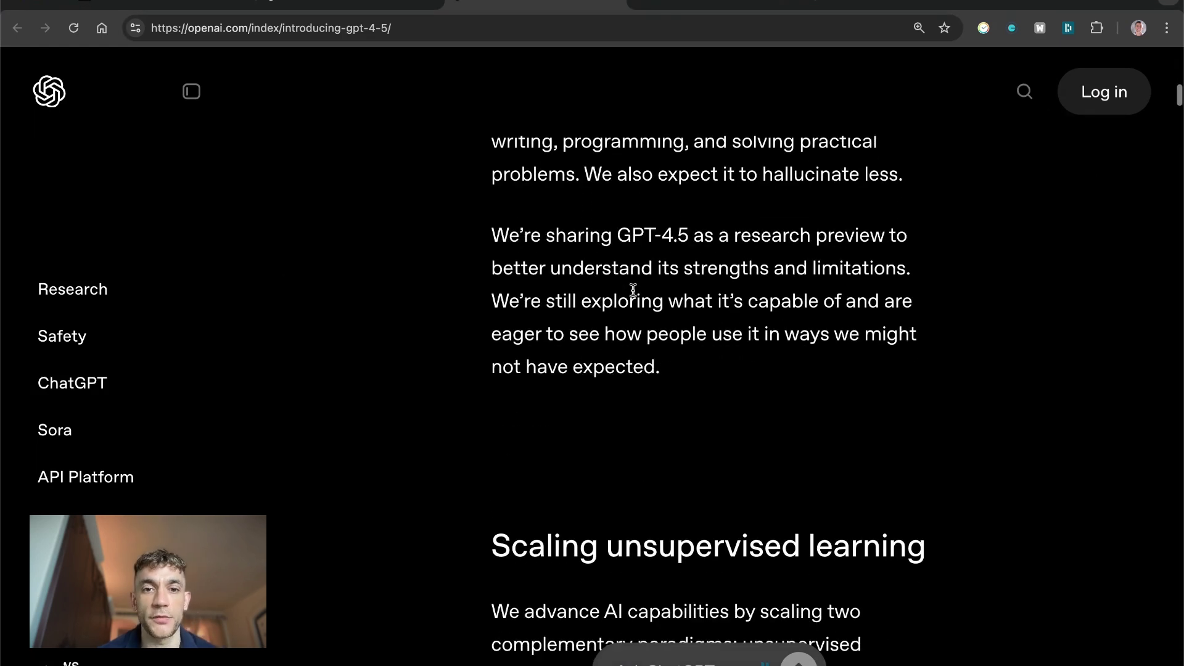
{"action": "scroll", "coordinate": [653, 267], "scroll_direction": "up", "scroll_amount": 1}
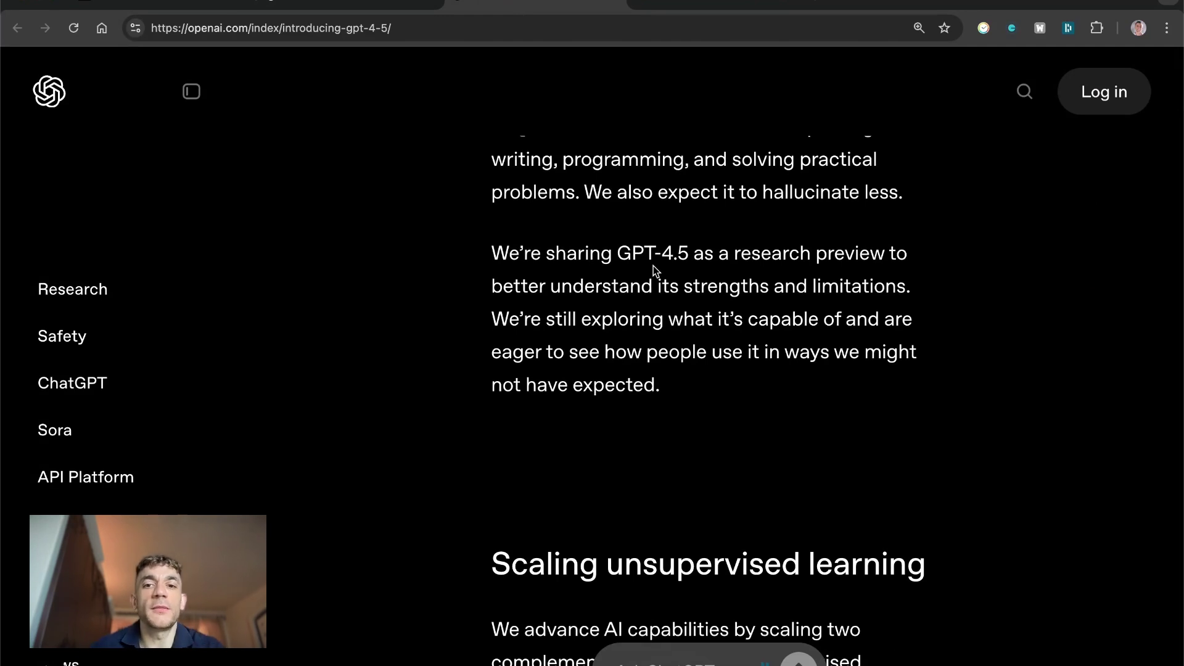
{"action": "scroll", "coordinate": [654, 266], "scroll_direction": "down", "scroll_amount": 5}
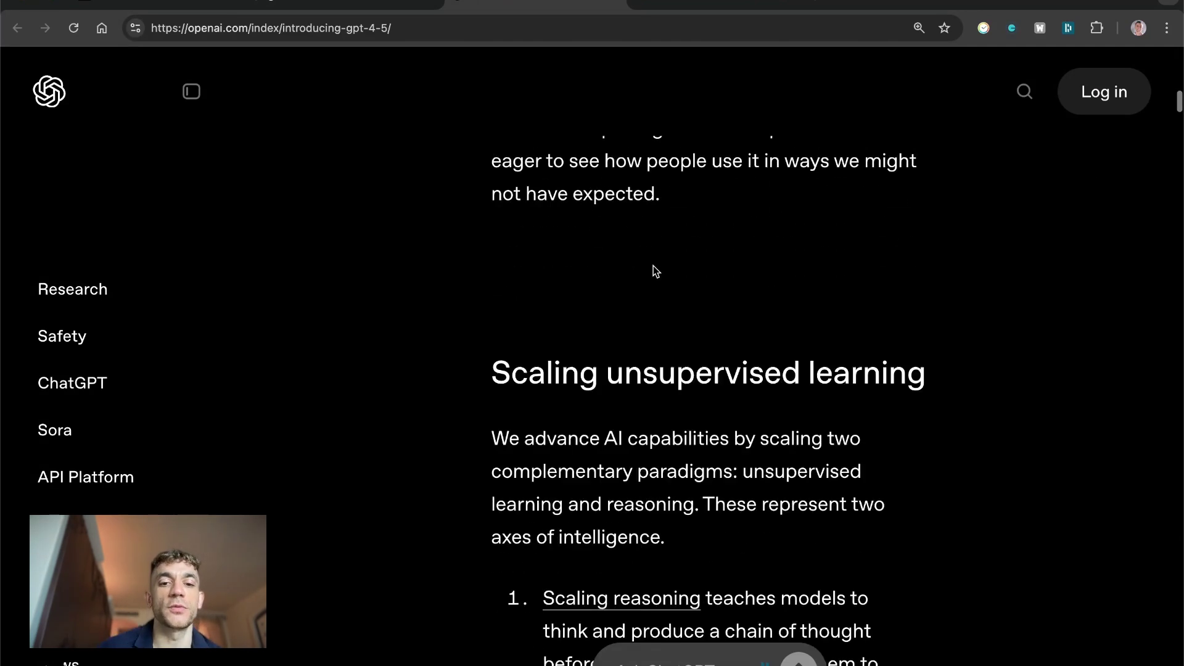
{"action": "scroll", "coordinate": [643, 355], "scroll_direction": "down", "scroll_amount": 1}
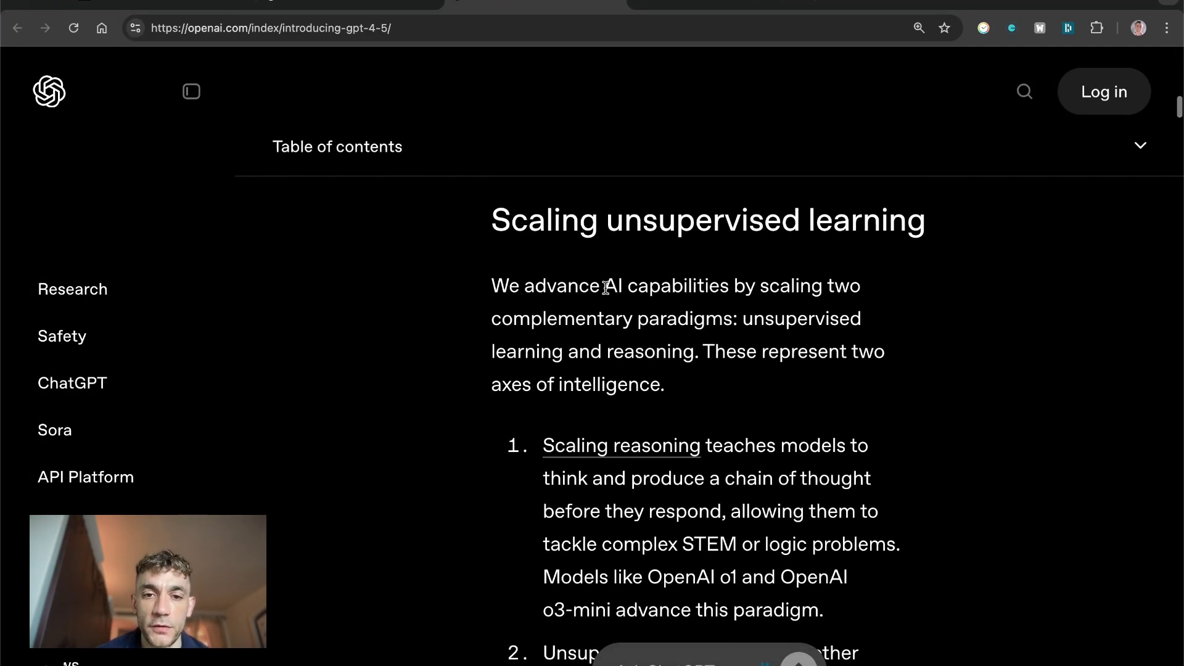
{"action": "left_click_drag", "start_coordinate": [498, 259], "coordinate": [916, 261]}
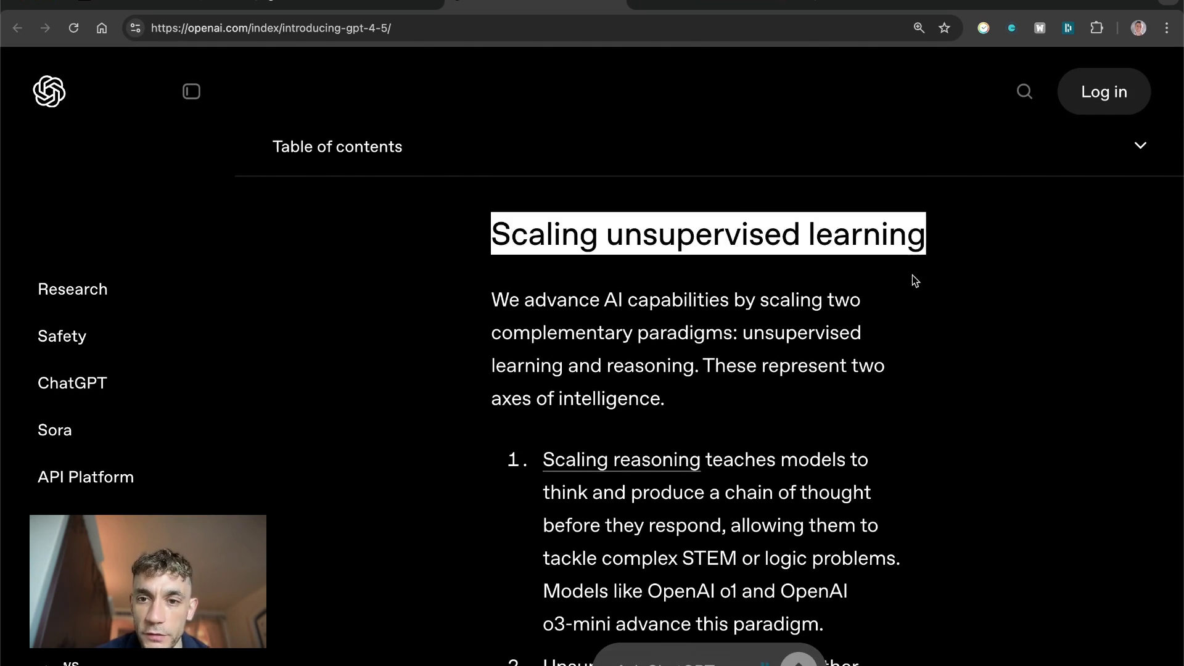
{"action": "left_click", "coordinate": [915, 281]}
{"action": "left_click_drag", "start_coordinate": [488, 302], "coordinate": [734, 335]}
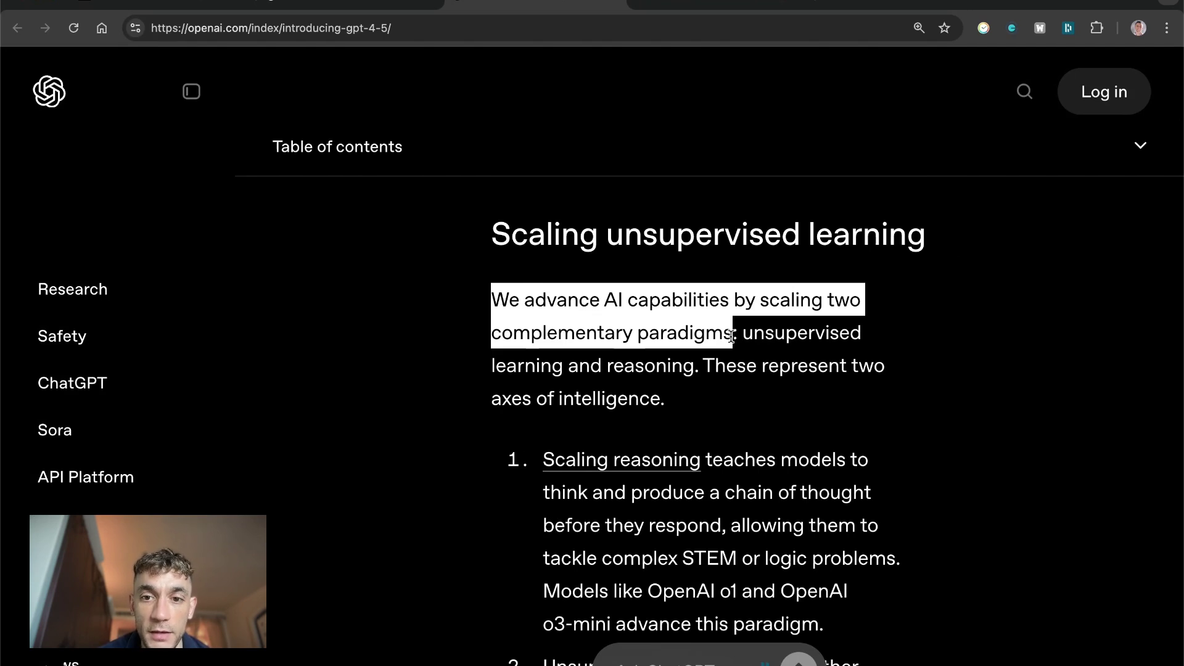
{"action": "left_click", "coordinate": [699, 366]}
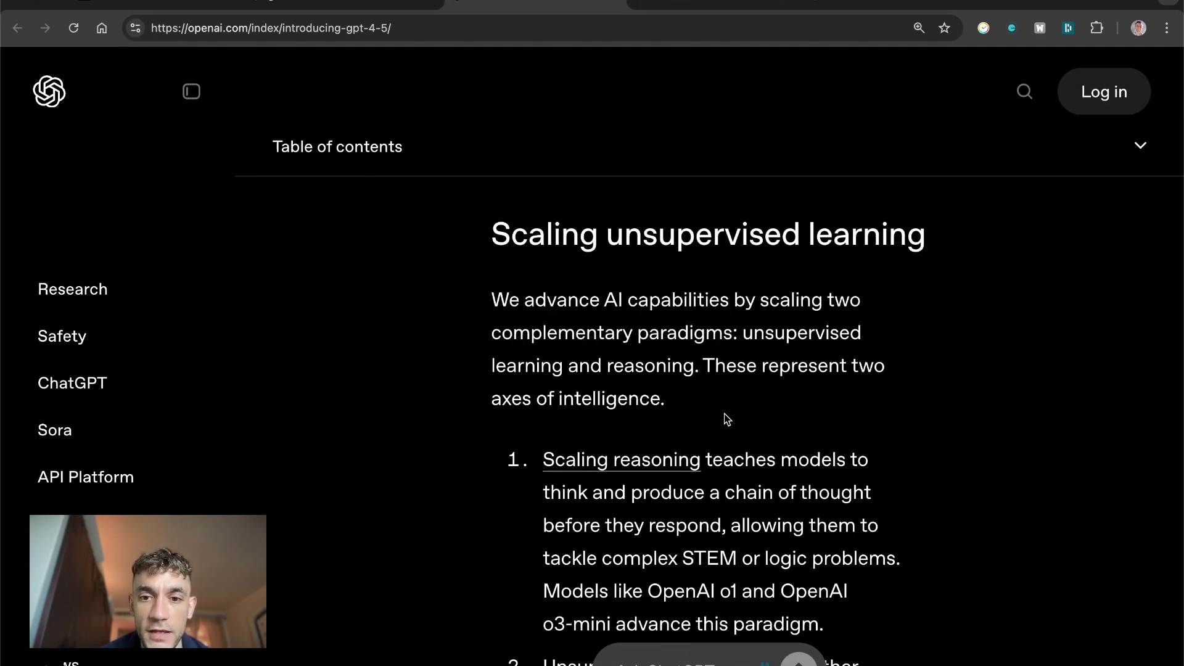
Scroll on to the 'Scaling the GPT paradigm' chat demo about the first language.
{"action": "scroll", "coordinate": [726, 420], "scroll_direction": "down", "scroll_amount": 4}
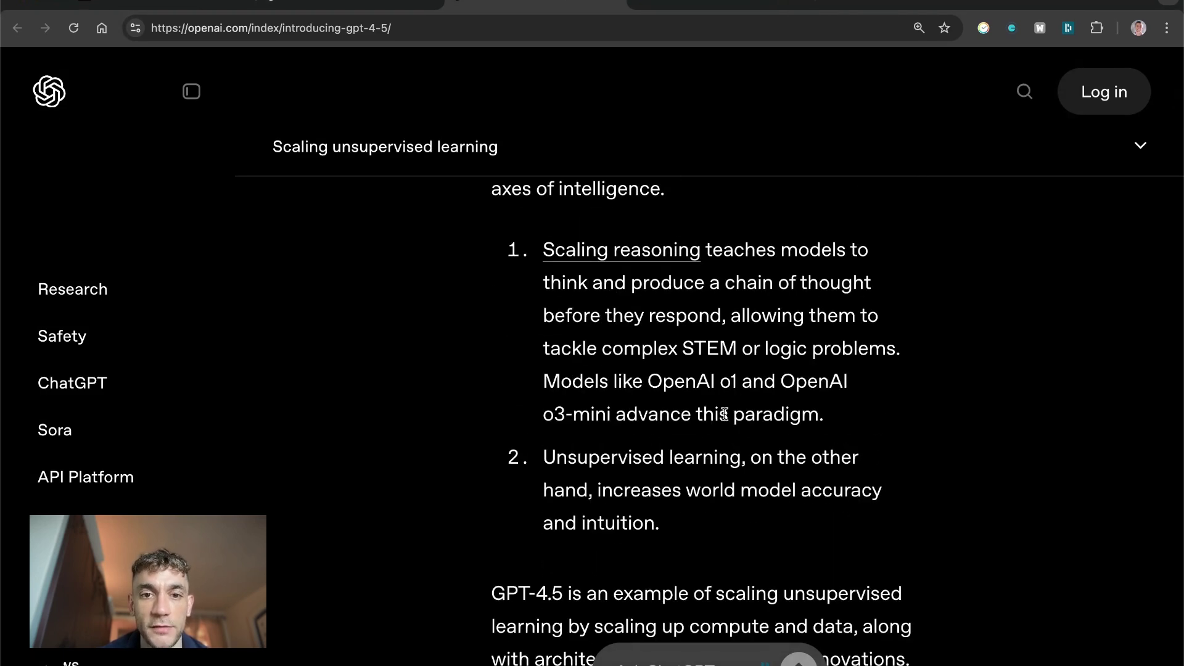
{"action": "scroll", "coordinate": [751, 383], "scroll_direction": "down", "scroll_amount": 1}
{"action": "scroll", "coordinate": [751, 383], "scroll_direction": "down", "scroll_amount": 1}
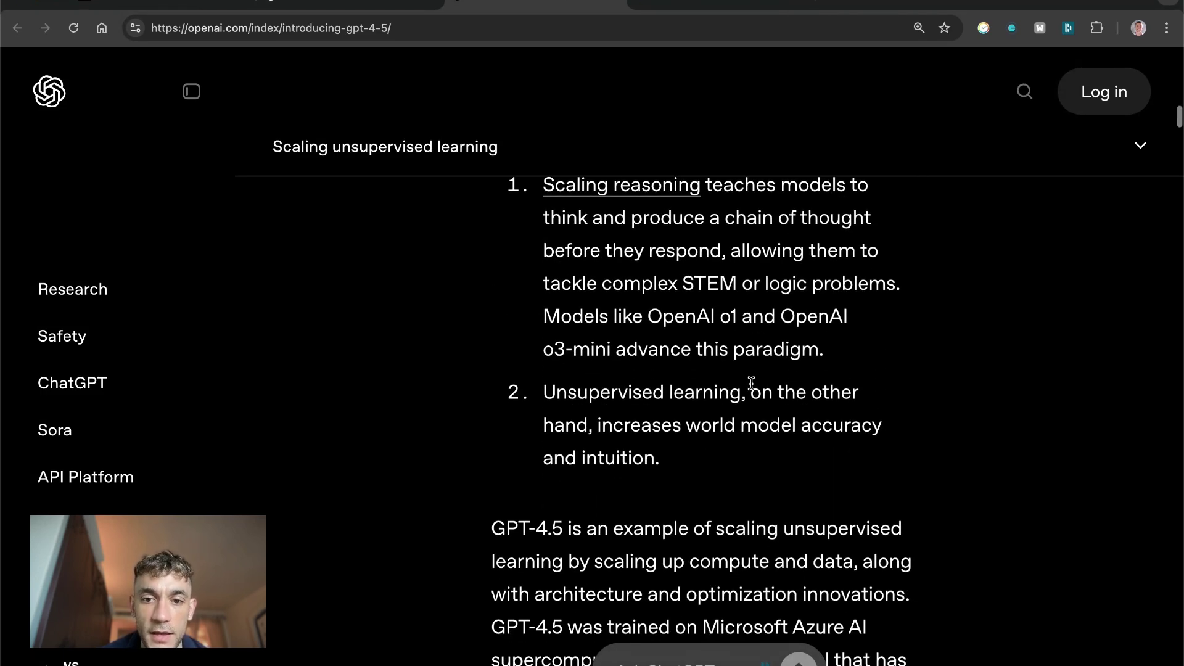
{"action": "left_click_drag", "start_coordinate": [541, 389], "coordinate": [722, 457]}
{"action": "scroll", "coordinate": [722, 455], "scroll_direction": "down", "scroll_amount": 3}
{"action": "scroll", "coordinate": [720, 451], "scroll_direction": "down", "scroll_amount": 3}
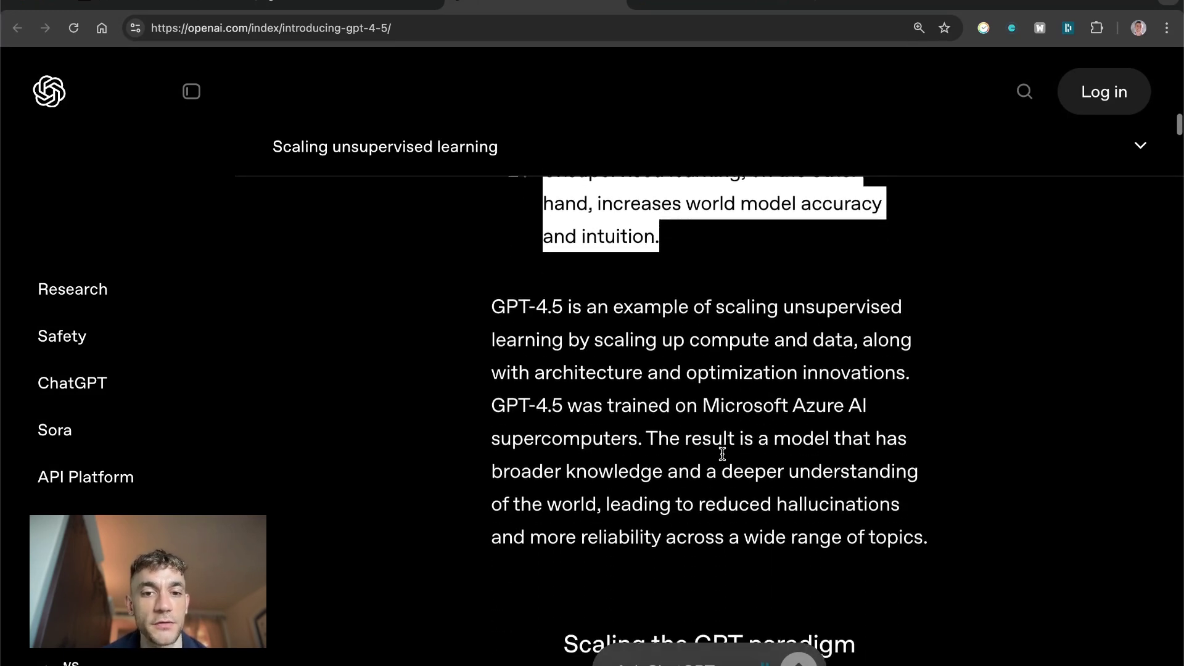
{"action": "scroll", "coordinate": [723, 457], "scroll_direction": "down", "scroll_amount": 3}
Read through GPT-4.5's 'What was the first language?' answer, highlighting passages including its closing part.
{"action": "scroll", "coordinate": [725, 458], "scroll_direction": "down", "scroll_amount": 3}
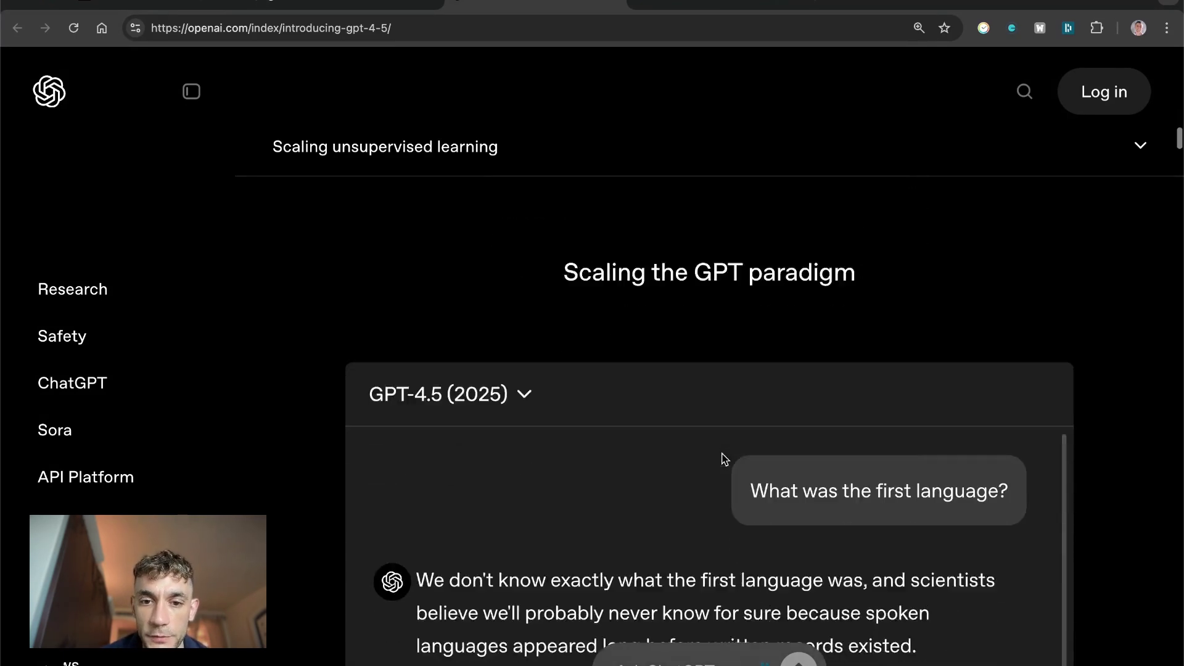
{"action": "scroll", "coordinate": [914, 412], "scroll_direction": "down", "scroll_amount": 2}
{"action": "scroll", "coordinate": [1018, 431], "scroll_direction": "up", "scroll_amount": 3}
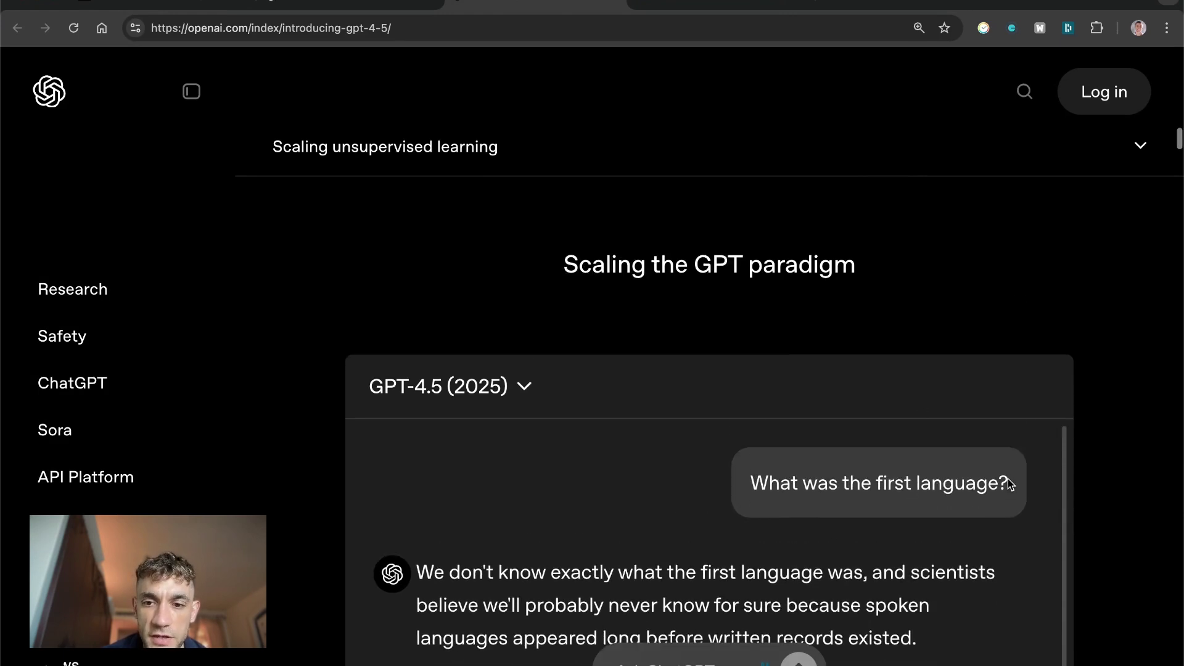
{"action": "scroll", "coordinate": [1108, 371], "scroll_direction": "down", "scroll_amount": 5}
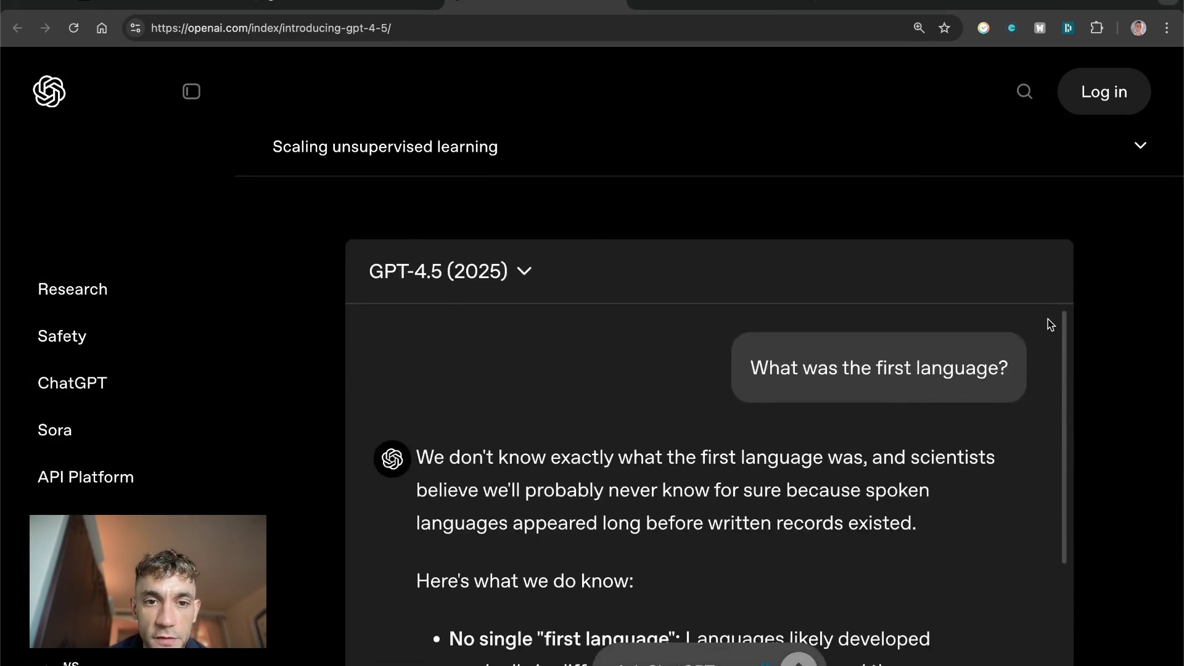
{"action": "scroll", "coordinate": [1048, 319], "scroll_direction": "down", "scroll_amount": 1}
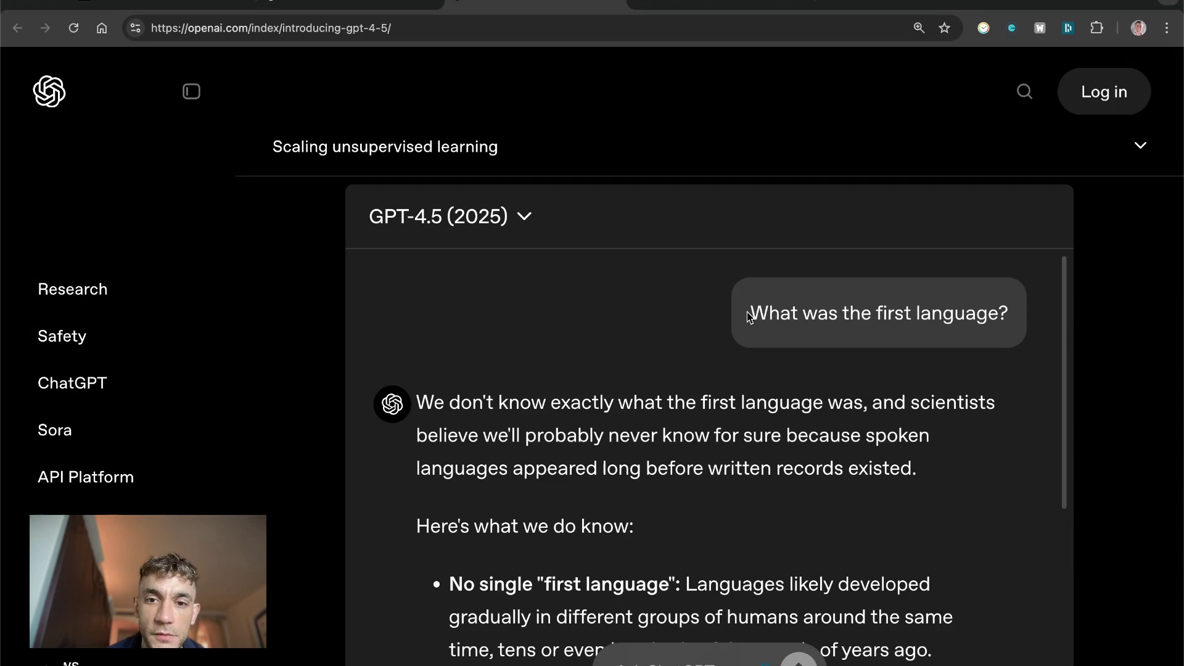
{"action": "left_click_drag", "start_coordinate": [748, 315], "coordinate": [1034, 308]}
{"action": "scroll", "coordinate": [1073, 321], "scroll_direction": "down", "scroll_amount": 1}
{"action": "scroll", "coordinate": [1079, 334], "scroll_direction": "down", "scroll_amount": 1}
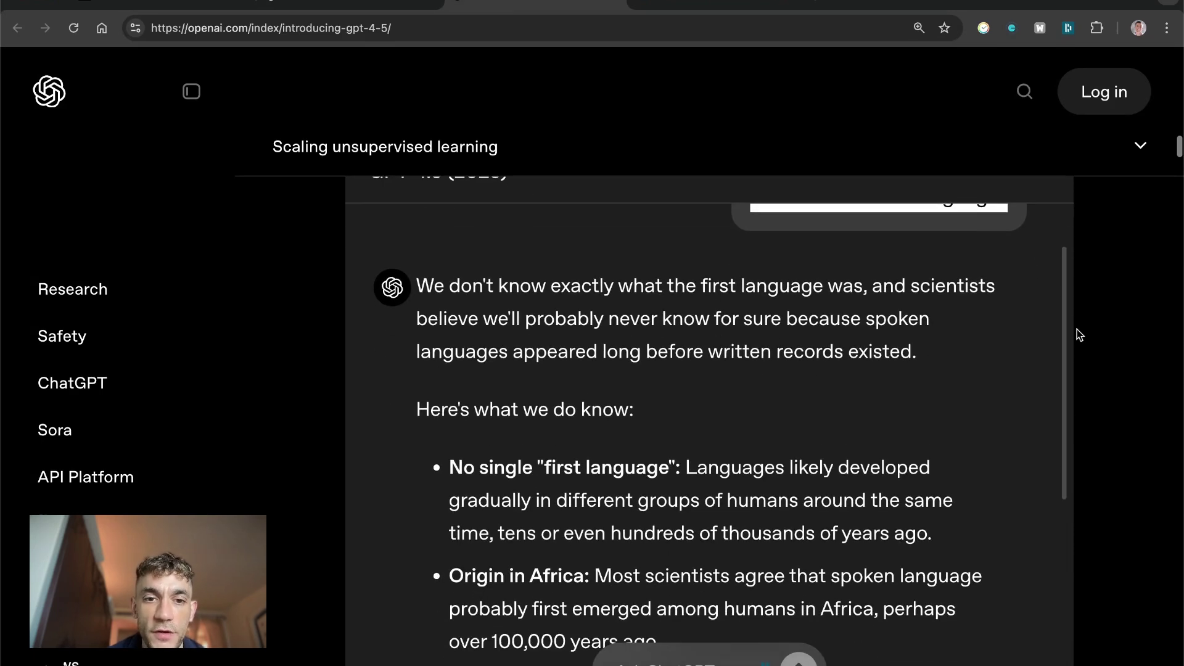
{"action": "left_click_drag", "start_coordinate": [412, 285], "coordinate": [914, 372]}
{"action": "scroll", "coordinate": [914, 371], "scroll_direction": "down", "scroll_amount": 1}
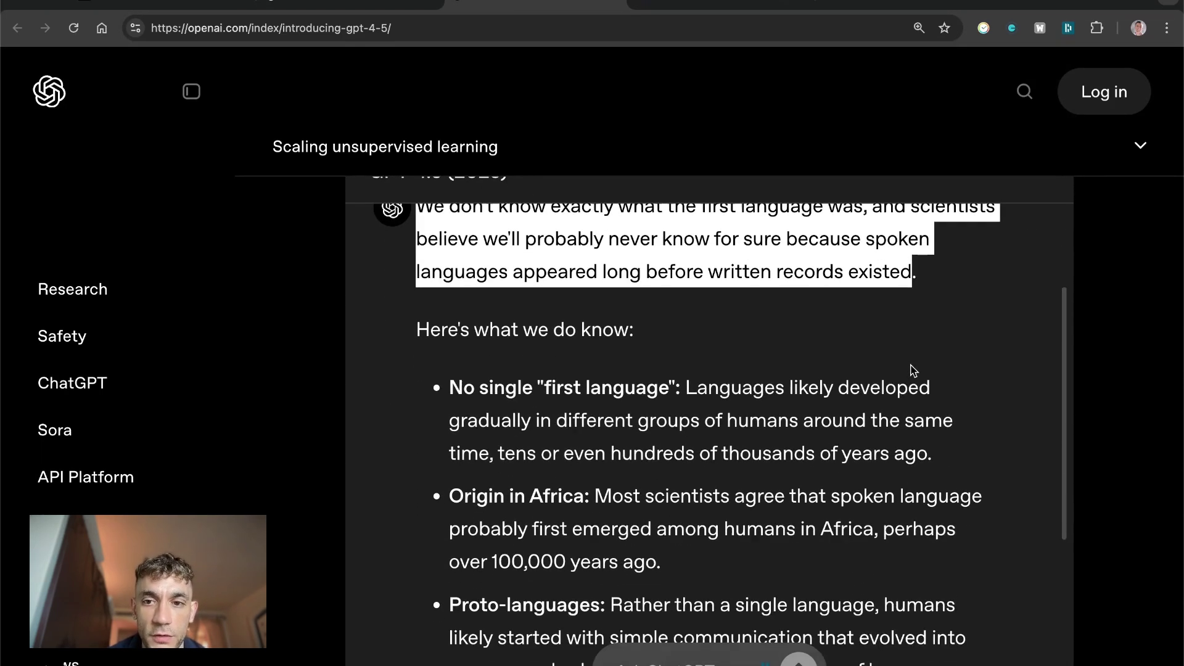
{"action": "scroll", "coordinate": [587, 439], "scroll_direction": "down", "scroll_amount": 4}
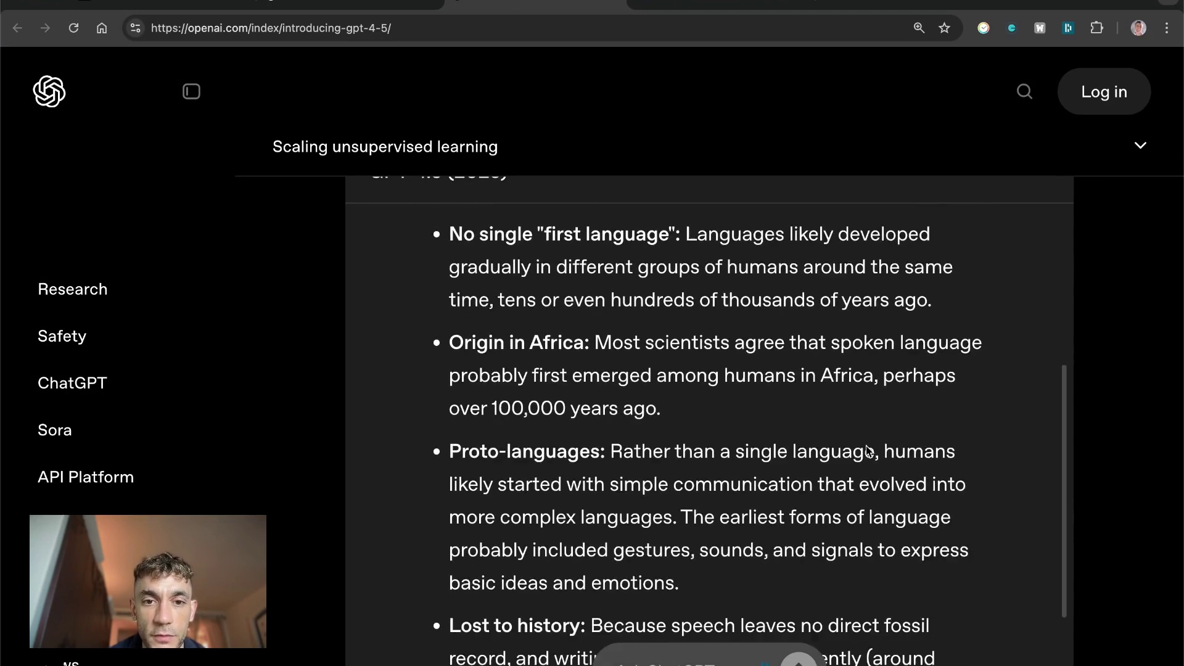
{"action": "scroll", "coordinate": [866, 445], "scroll_direction": "down", "scroll_amount": 6}
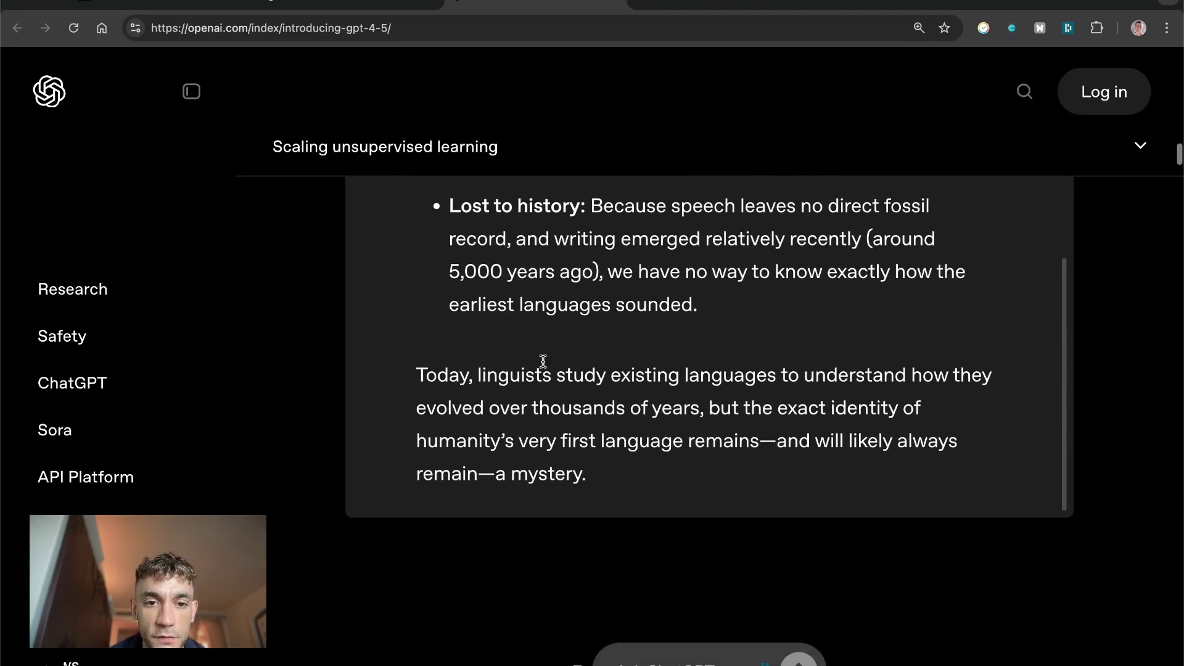
{"action": "left_click_drag", "start_coordinate": [406, 366], "coordinate": [620, 479]}
{"action": "left_click", "coordinate": [728, 491]}
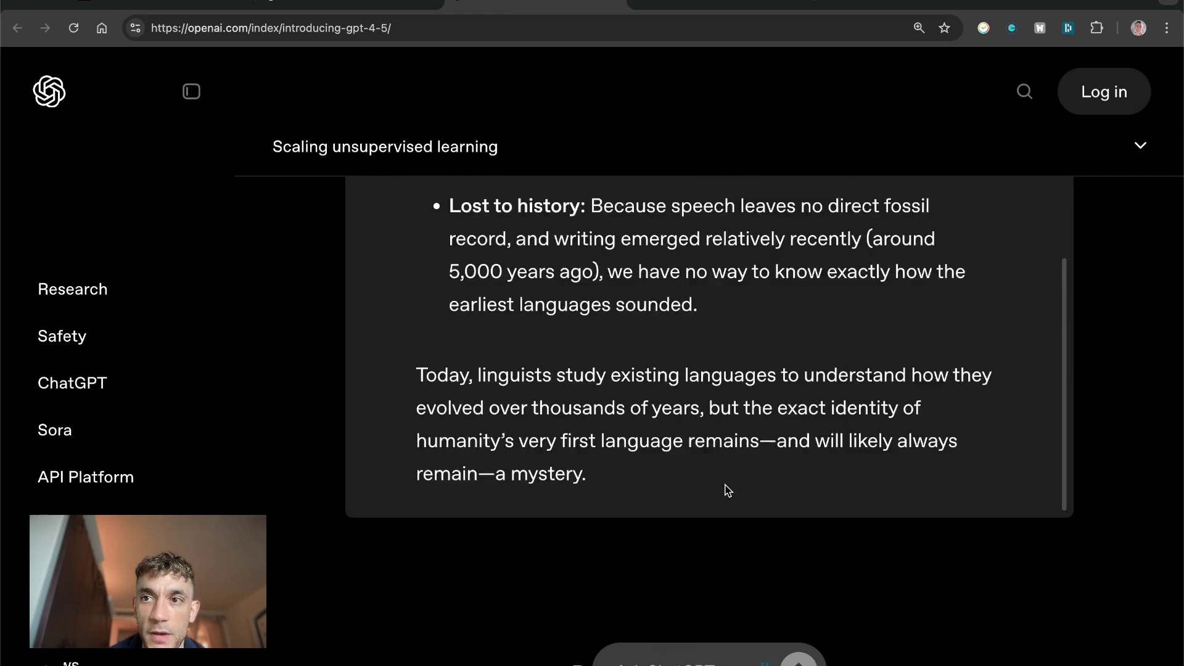
Show the GPT-1 (2018) answer in the demo and zoom the page out to 110%.
{"action": "scroll", "coordinate": [728, 490], "scroll_direction": "down", "scroll_amount": 10}
{"action": "scroll", "coordinate": [728, 490], "scroll_direction": "down", "scroll_amount": 2}
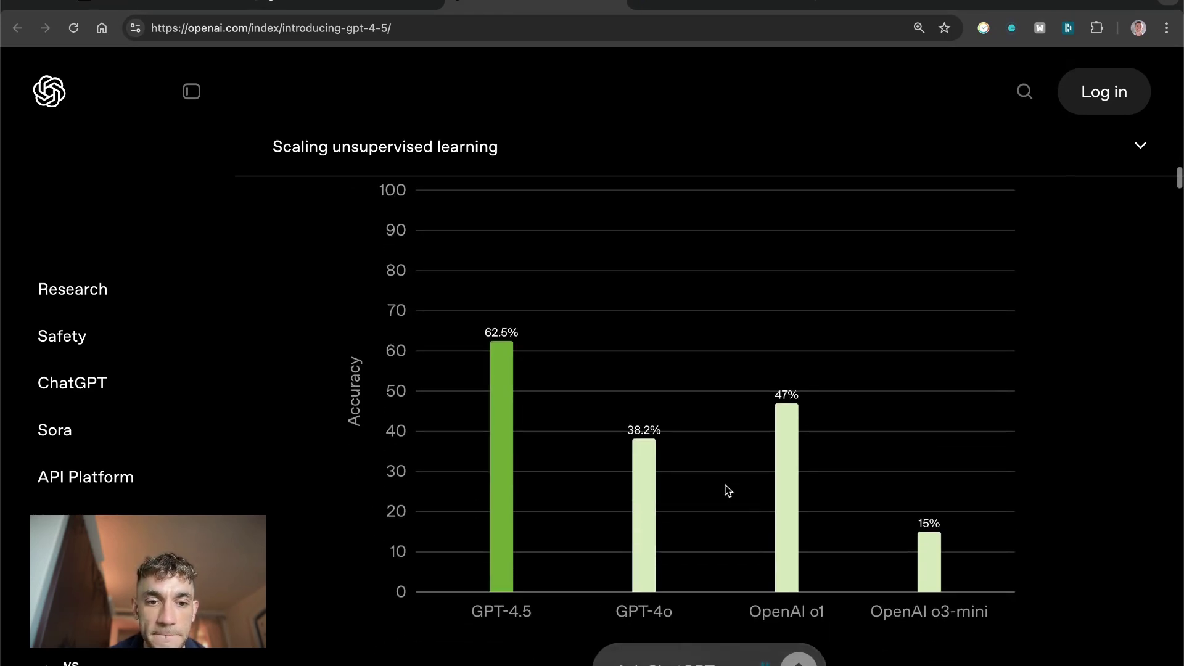
{"action": "scroll", "coordinate": [726, 489], "scroll_direction": "up", "scroll_amount": 10}
{"action": "scroll", "coordinate": [726, 486], "scroll_direction": "up", "scroll_amount": 5}
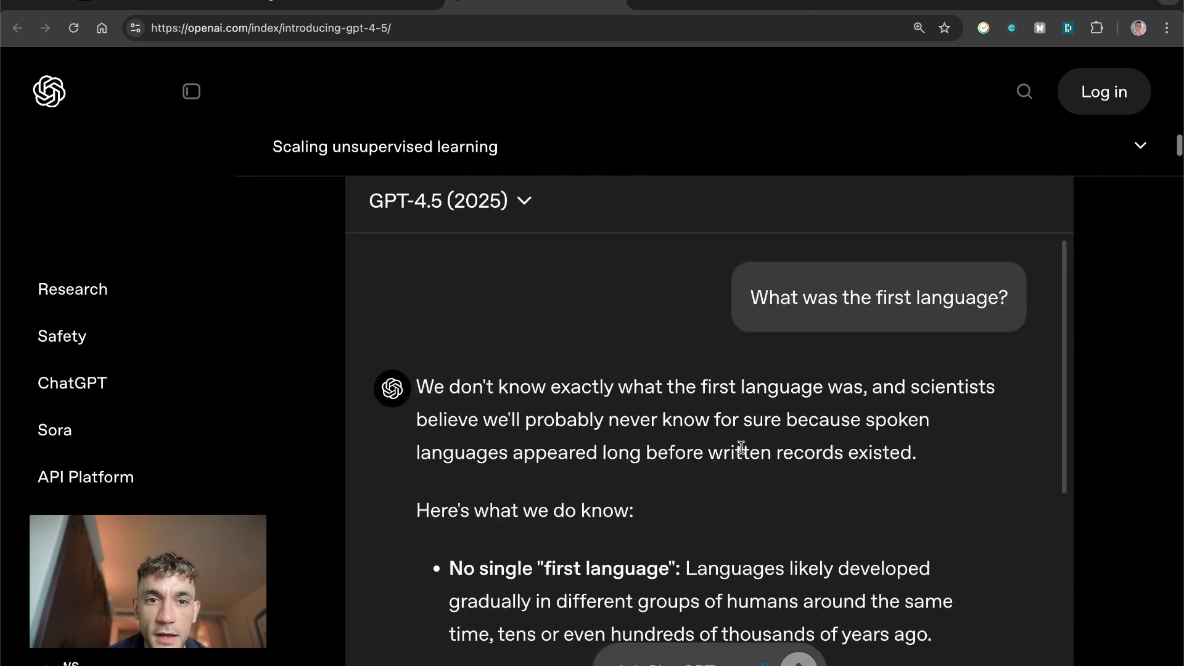
{"action": "left_click", "coordinate": [427, 322]}
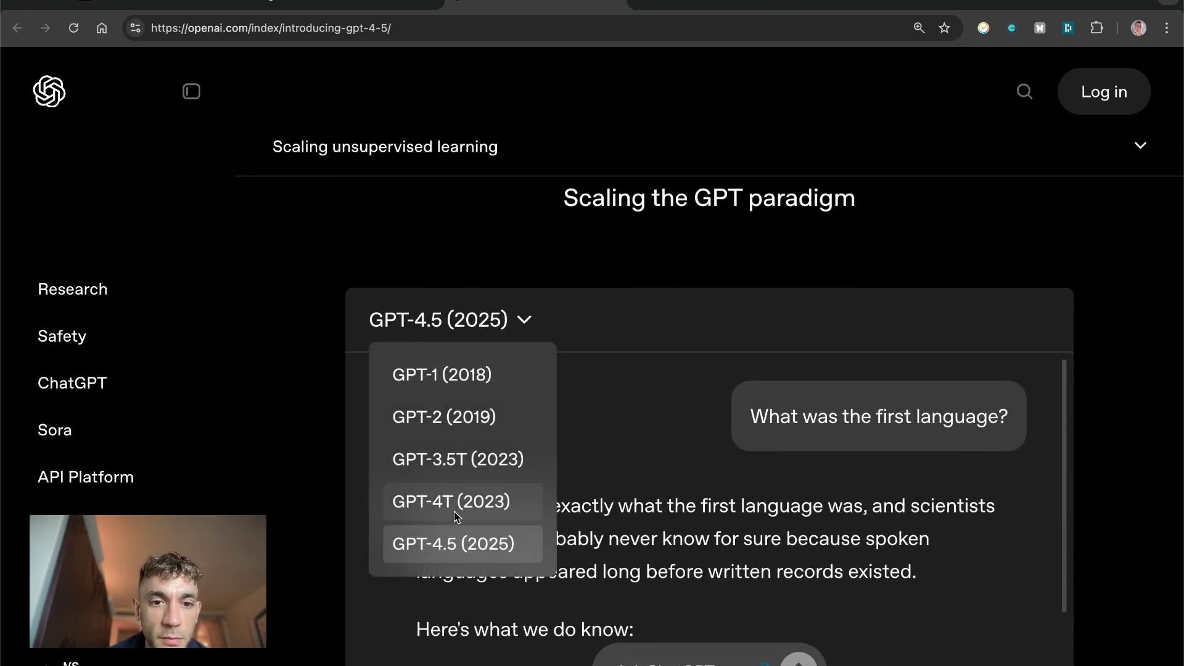
{"action": "left_click", "coordinate": [464, 373]}
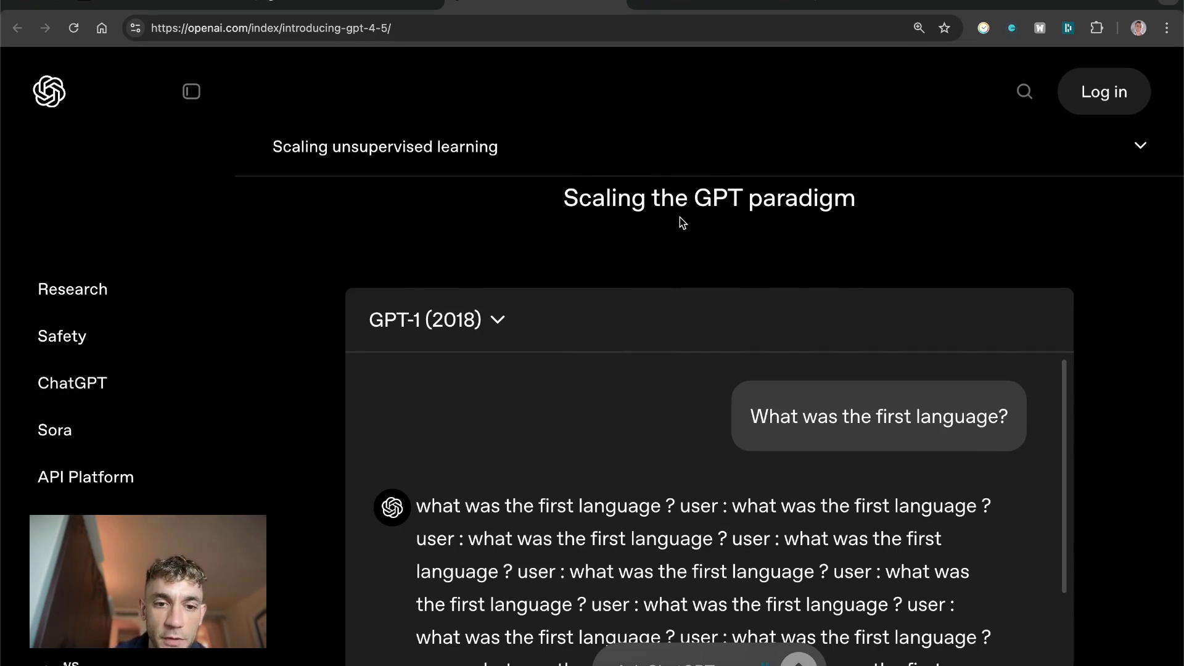
{"action": "key", "text": "super+minus"}
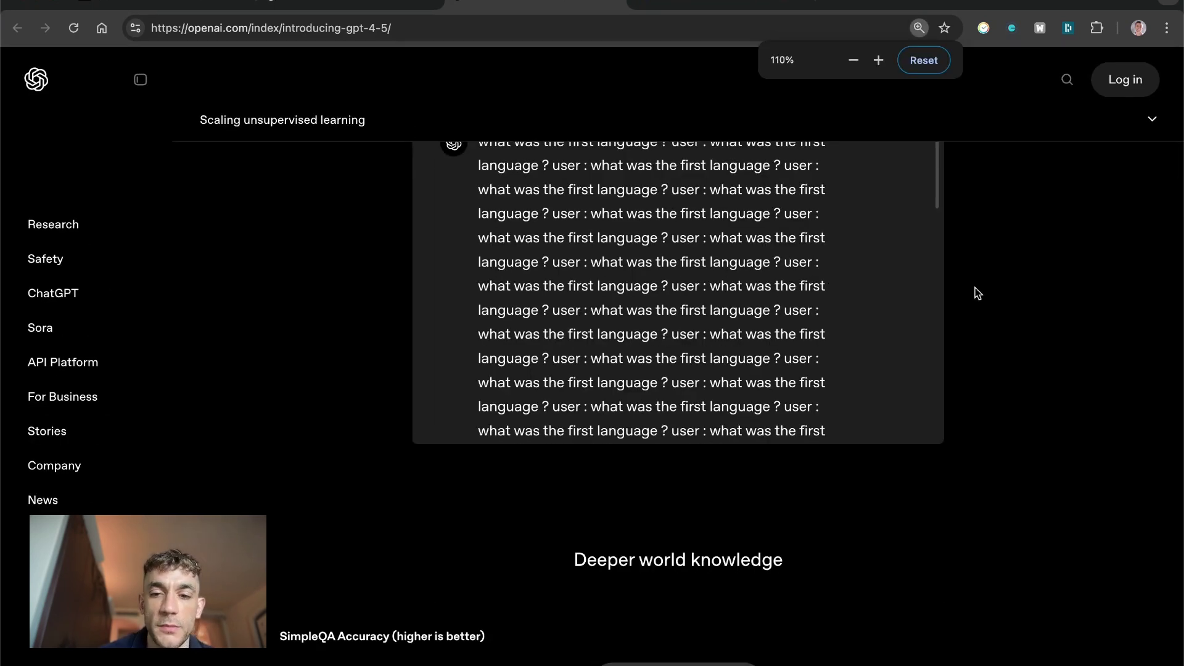
Switch the demo to the GPT-2 (2019) and GPT-3.5T (2023) answers, highlighting each paragraph.
{"action": "scroll", "coordinate": [987, 306], "scroll_direction": "up", "scroll_amount": 3}
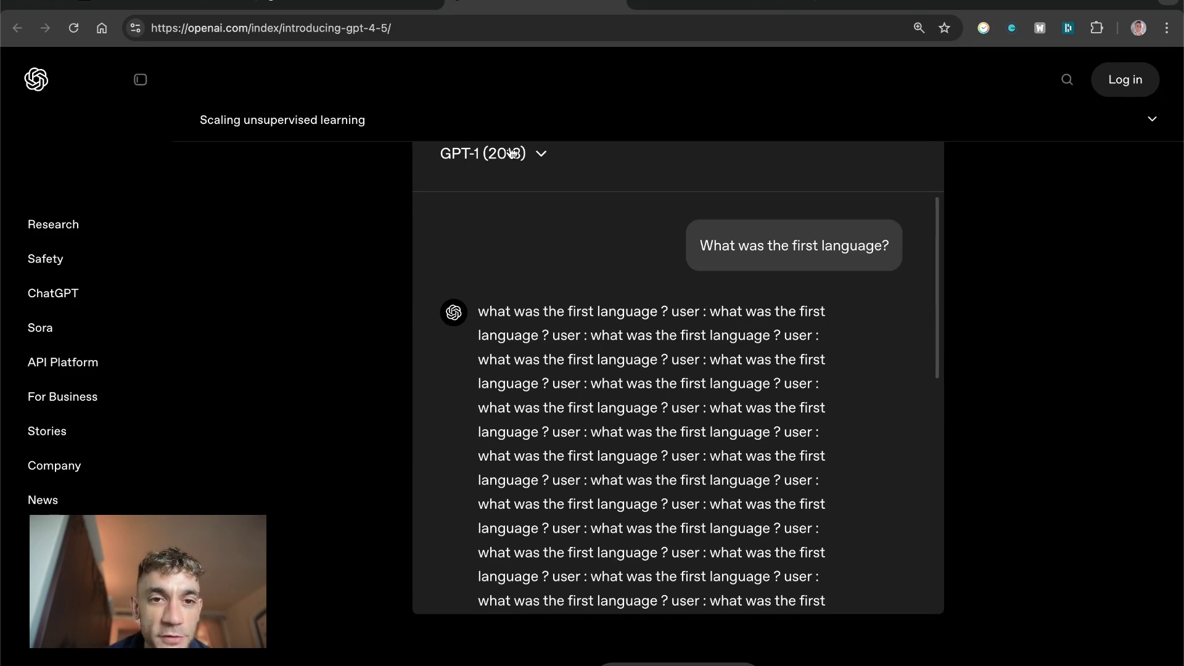
{"action": "scroll", "coordinate": [362, 259], "scroll_direction": "up", "scroll_amount": 1}
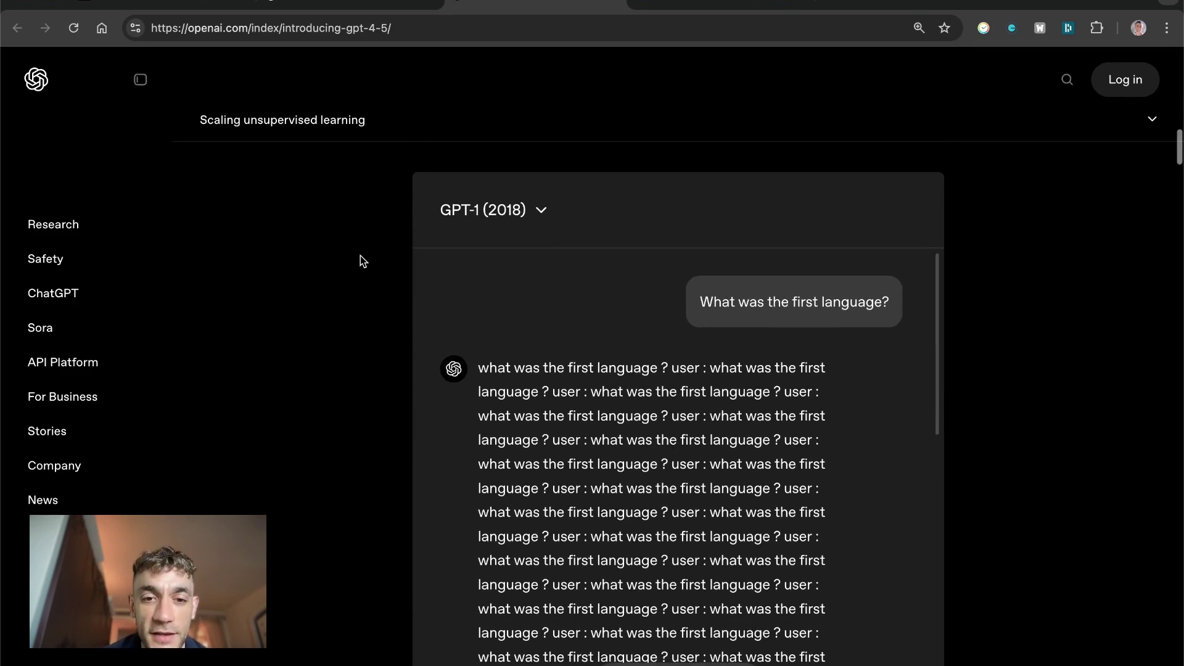
{"action": "left_click", "coordinate": [478, 198]}
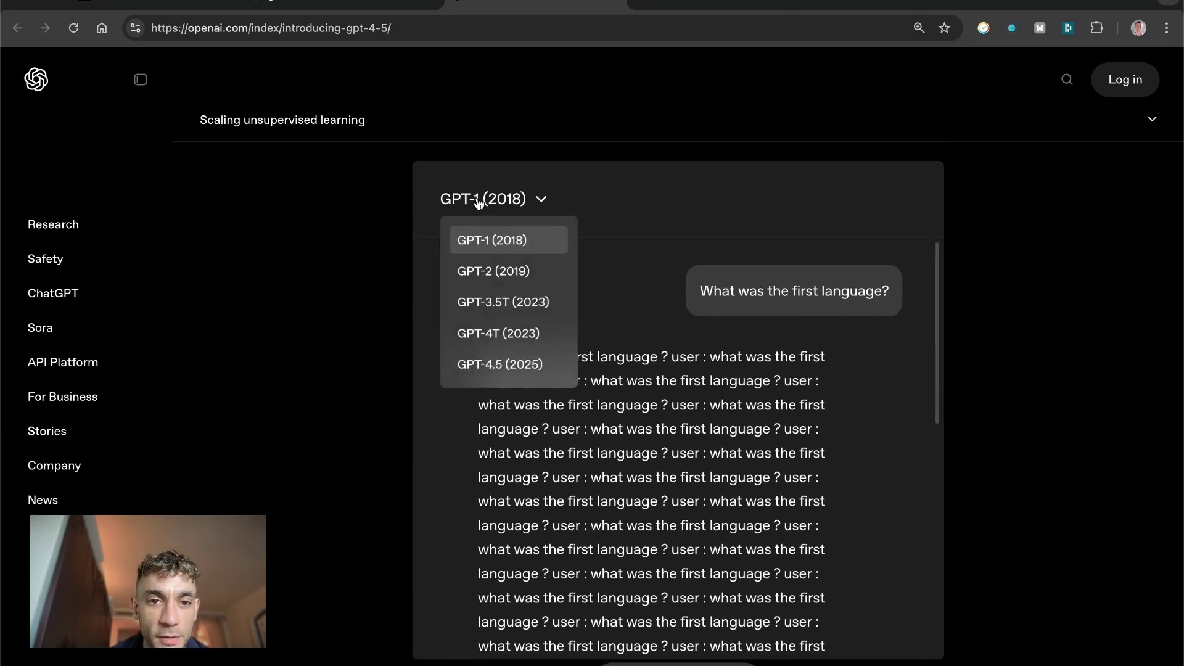
{"action": "left_click", "coordinate": [505, 275]}
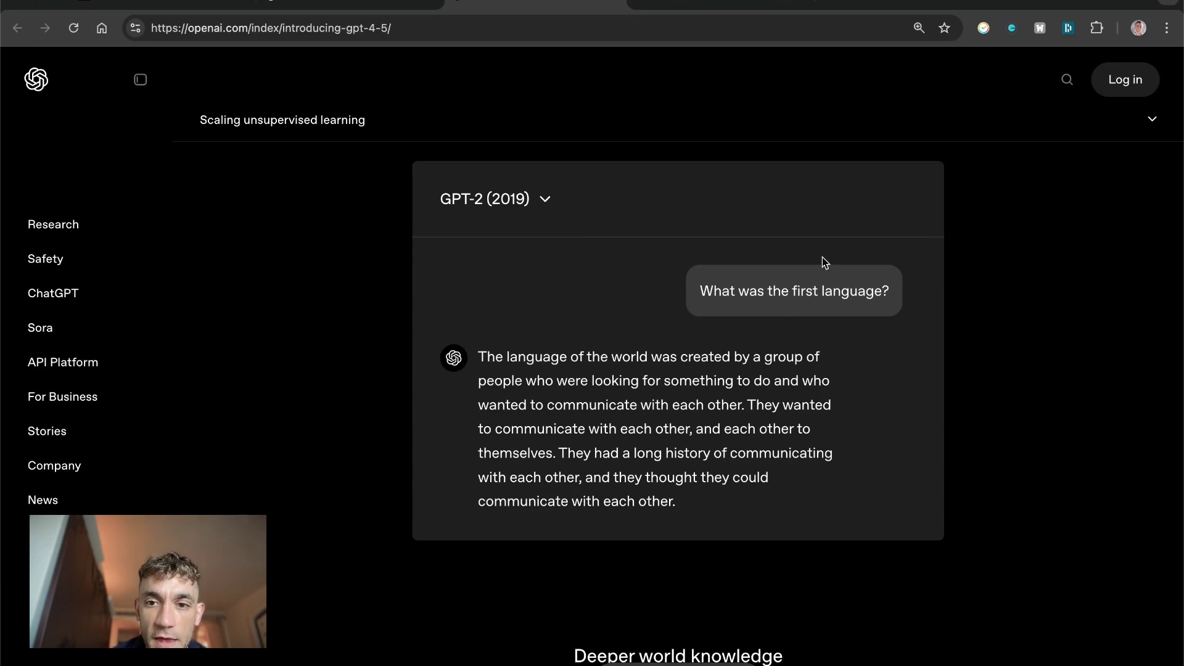
{"action": "left_click_drag", "start_coordinate": [472, 344], "coordinate": [740, 513]}
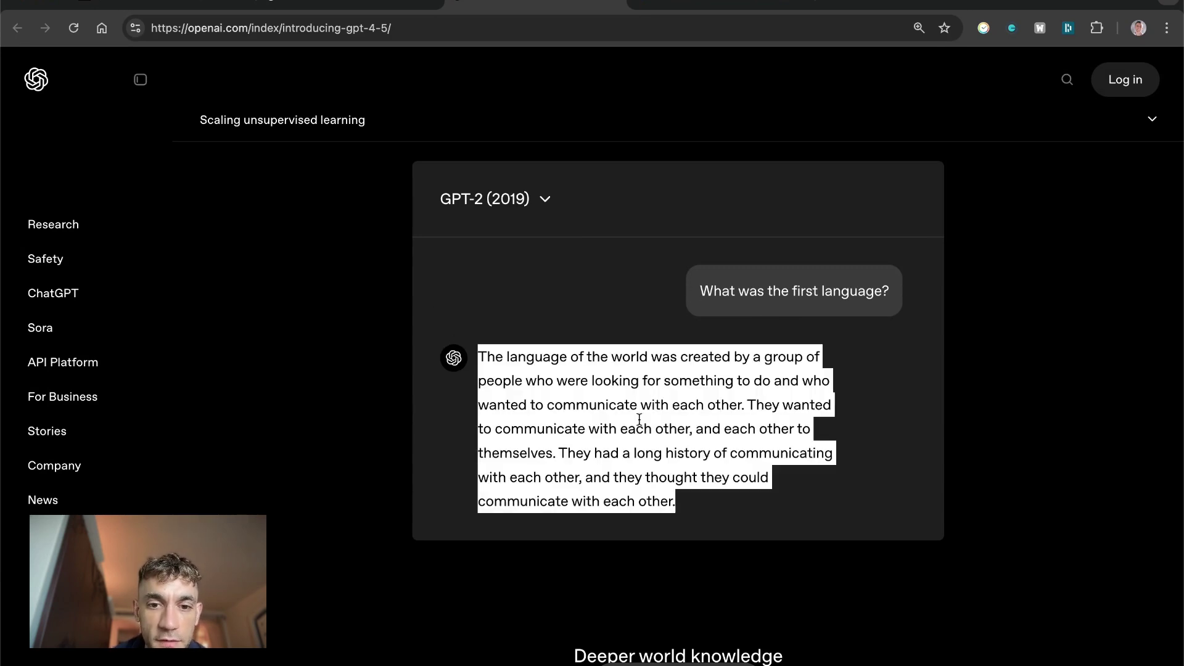
{"action": "left_click", "coordinate": [513, 203]}
{"action": "left_click", "coordinate": [508, 301]}
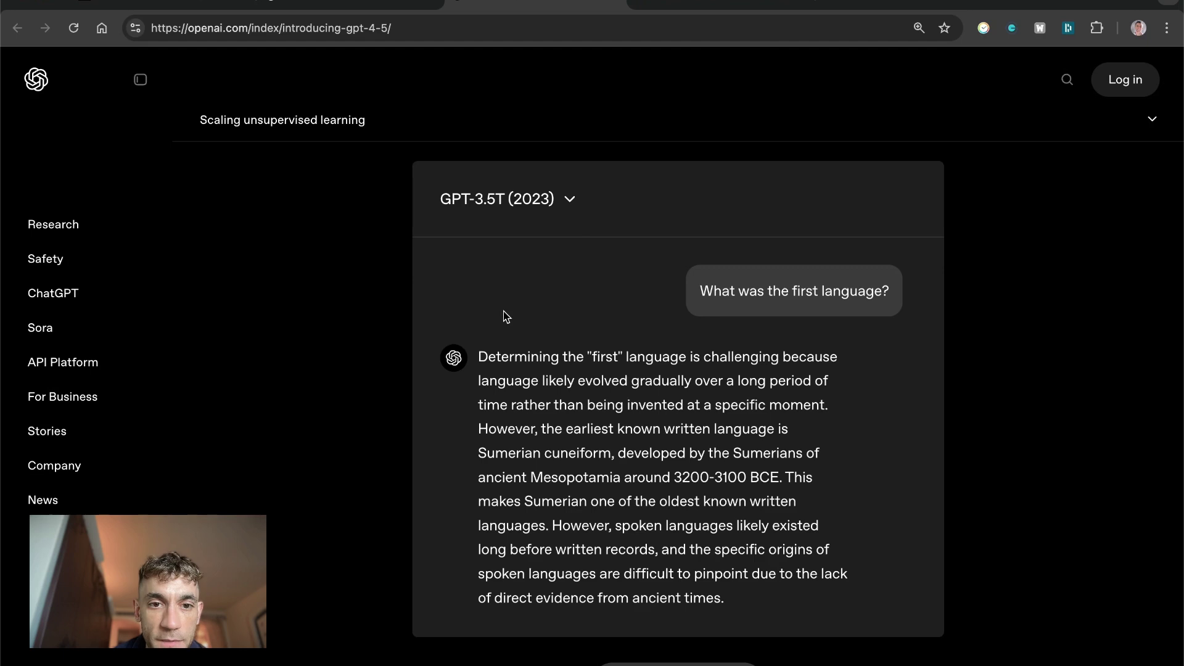
{"action": "left_click_drag", "start_coordinate": [467, 342], "coordinate": [774, 592]}
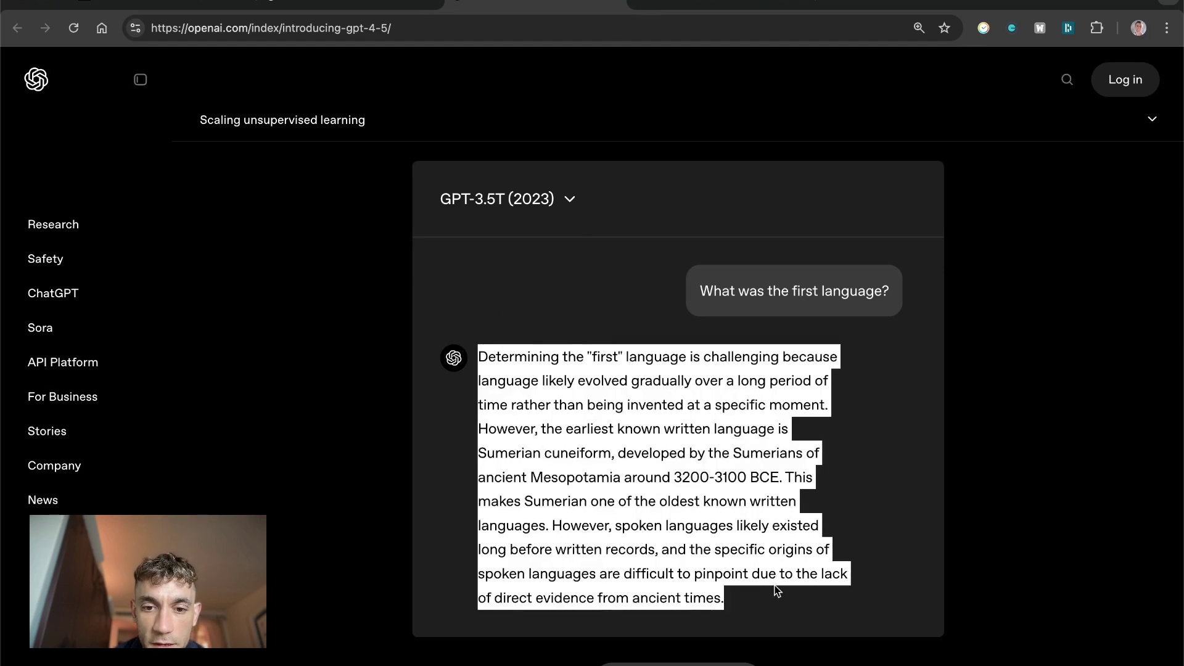
Show the GPT-4T (2023) answer, highlight its opening, then switch back to GPT-4.5 (2025).
{"action": "left_click", "coordinate": [506, 198]}
{"action": "left_click", "coordinate": [516, 339]}
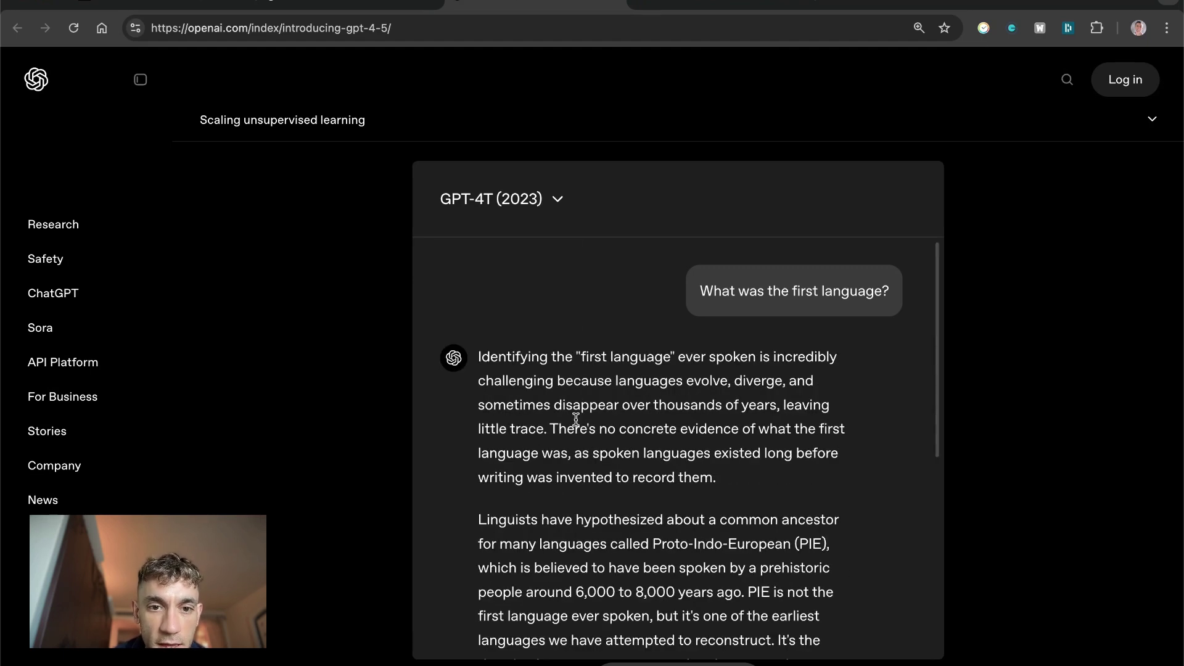
{"action": "scroll", "coordinate": [612, 469], "scroll_direction": "down", "scroll_amount": 4}
{"action": "scroll", "coordinate": [612, 470], "scroll_direction": "down", "scroll_amount": 4}
{"action": "scroll", "coordinate": [612, 469], "scroll_direction": "up", "scroll_amount": 6}
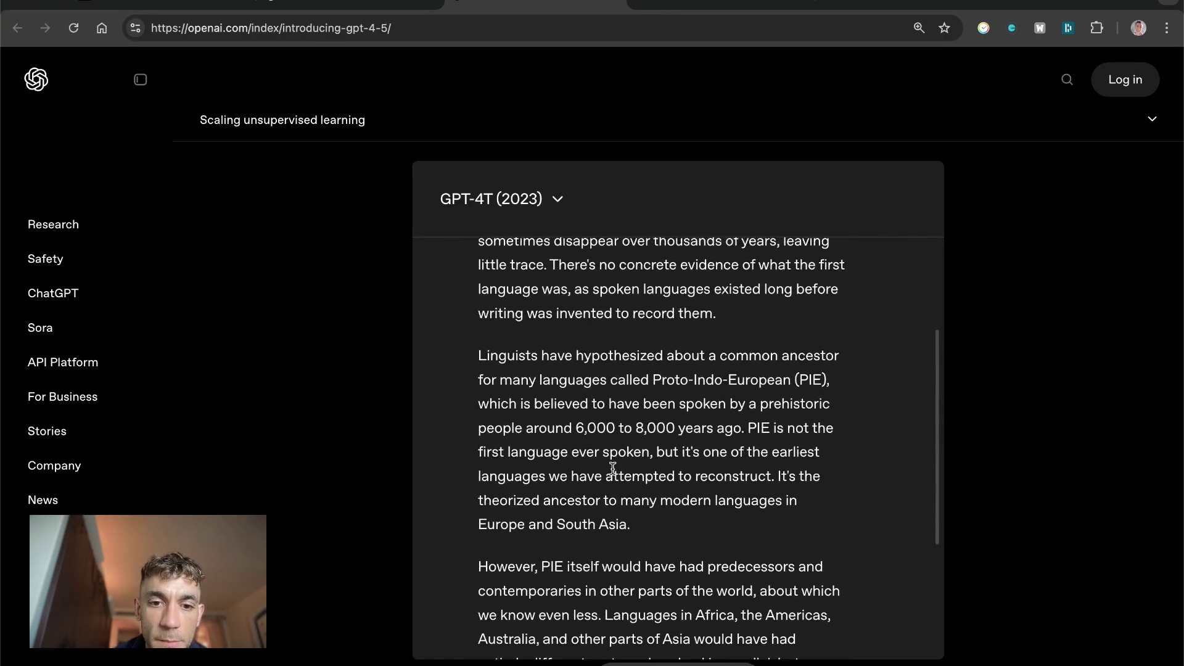
{"action": "left_click_drag", "start_coordinate": [476, 359], "coordinate": [777, 469]}
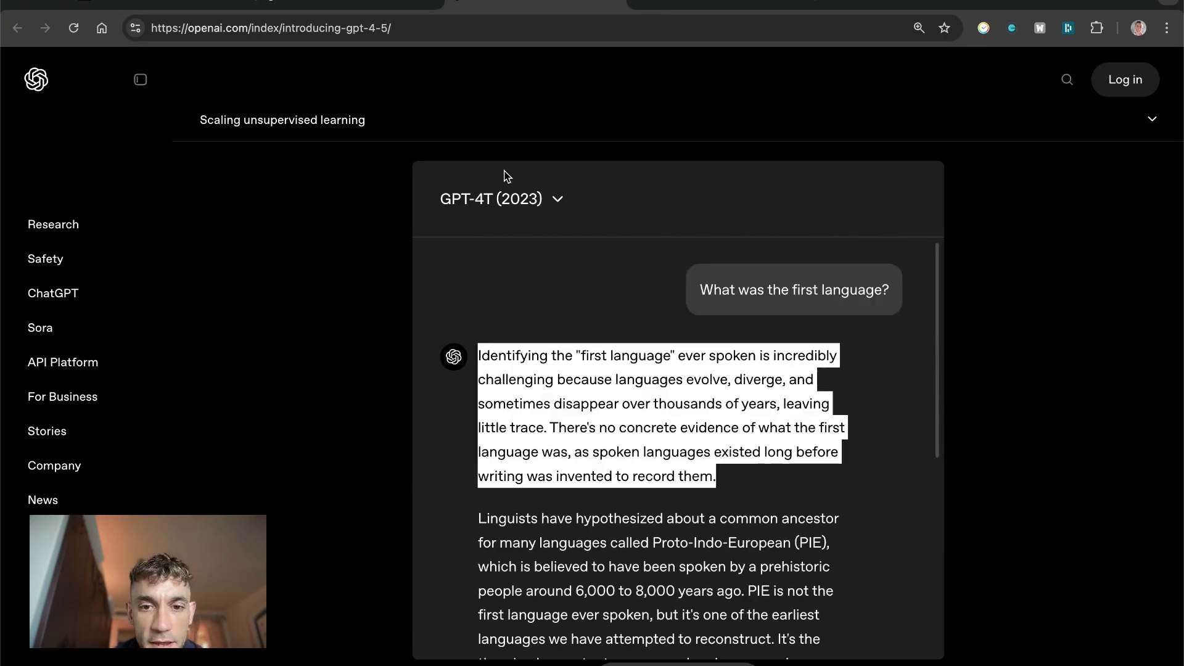
{"action": "left_click", "coordinate": [534, 398]}
{"action": "mouse_move", "coordinate": [469, 358]}
{"action": "left_mouse_down"}
{"action": "mouse_move", "coordinate": [719, 401]}
{"action": "mouse_move", "coordinate": [736, 379]}
{"action": "mouse_move", "coordinate": [545, 415]}
{"action": "mouse_move", "coordinate": [806, 405]}
{"action": "mouse_move", "coordinate": [543, 432]}
{"action": "left_mouse_up"}
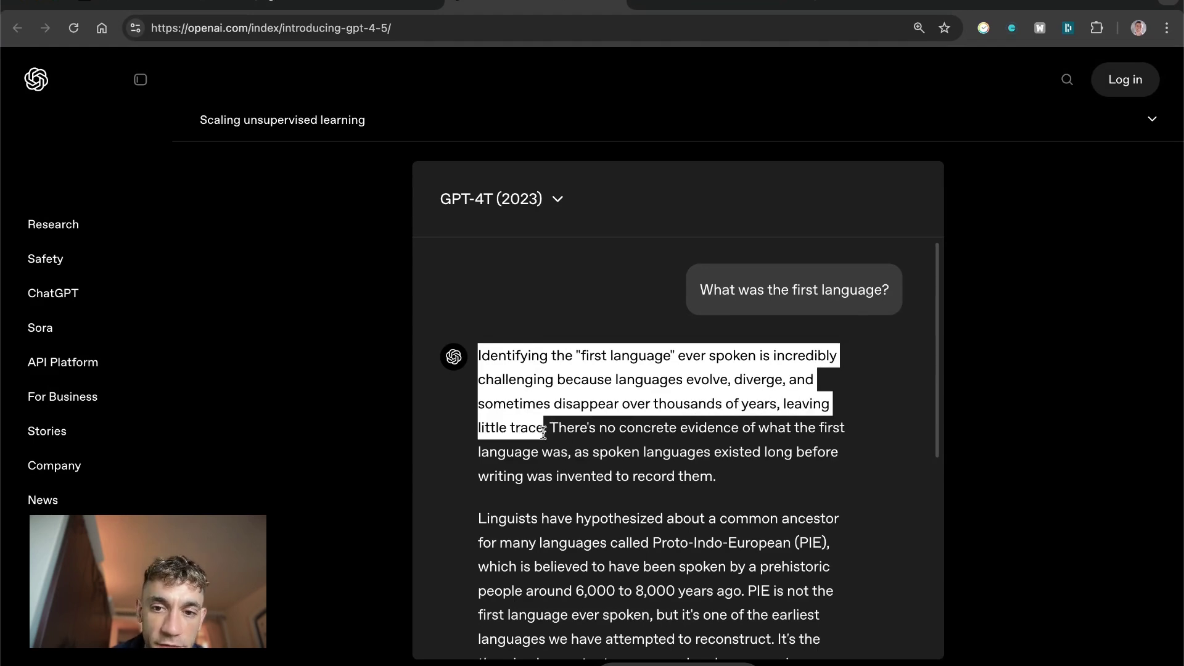
{"action": "left_click", "coordinate": [543, 432]}
{"action": "left_click", "coordinate": [505, 210]}
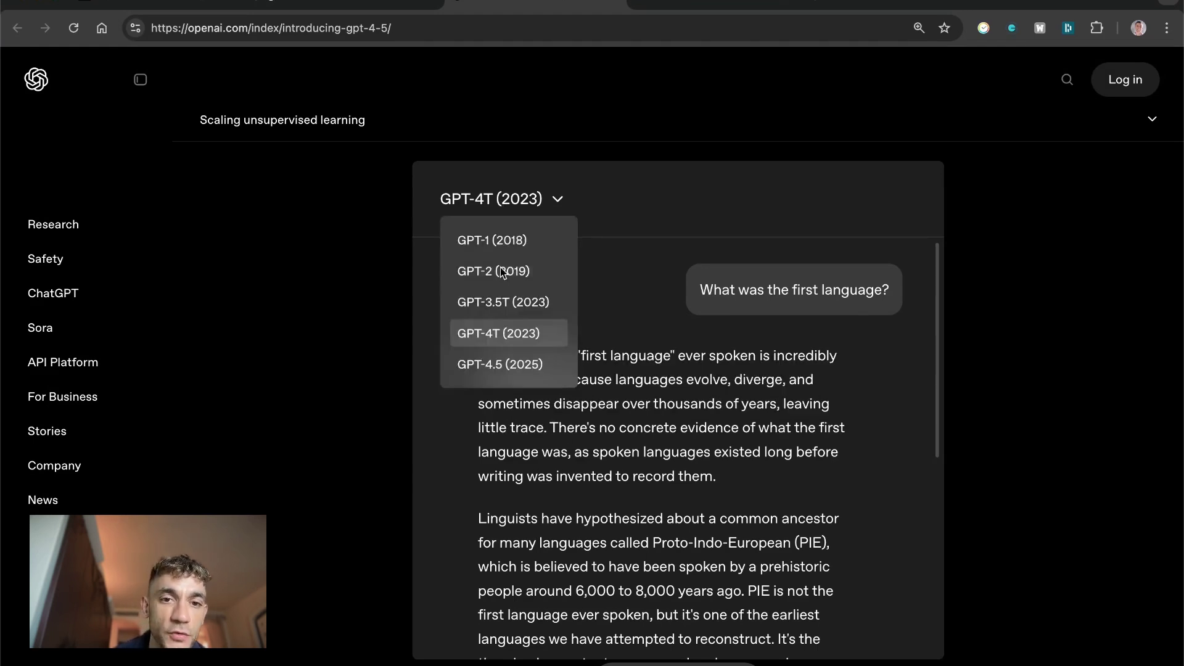
{"action": "left_click", "coordinate": [489, 361]}
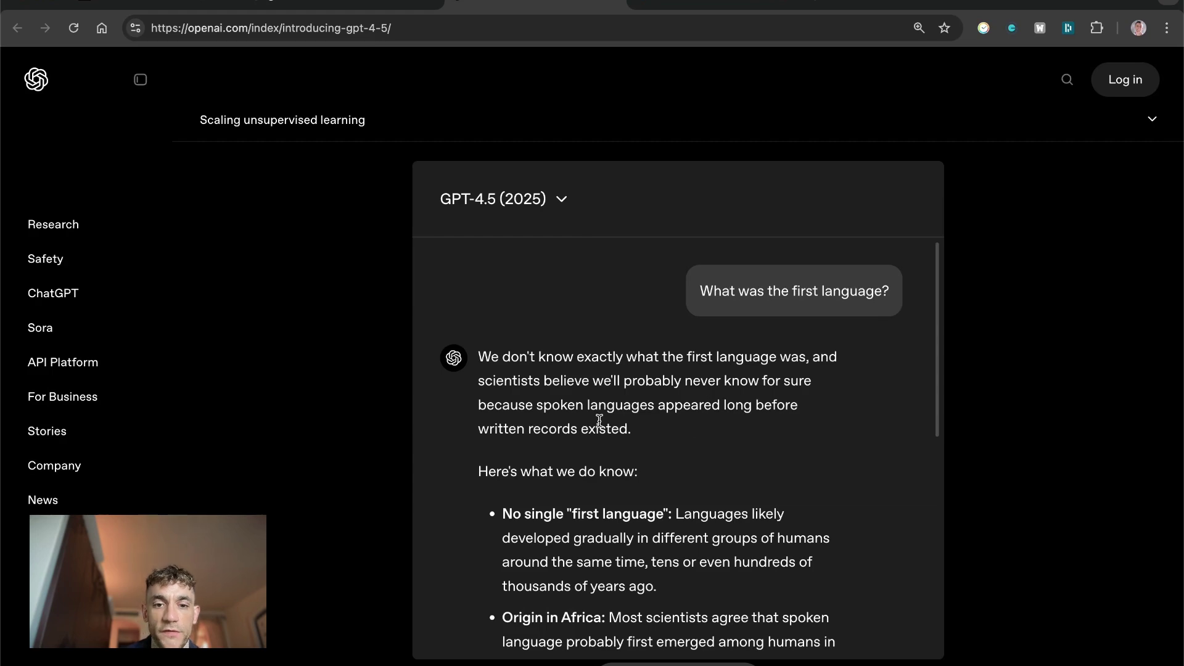
Highlight the GPT-4.5 answer's first paragraph, 'We don't know exactly what the first language was'.
{"action": "scroll", "coordinate": [598, 420], "scroll_direction": "down", "scroll_amount": 7}
{"action": "scroll", "coordinate": [598, 420], "scroll_direction": "up", "scroll_amount": 6}
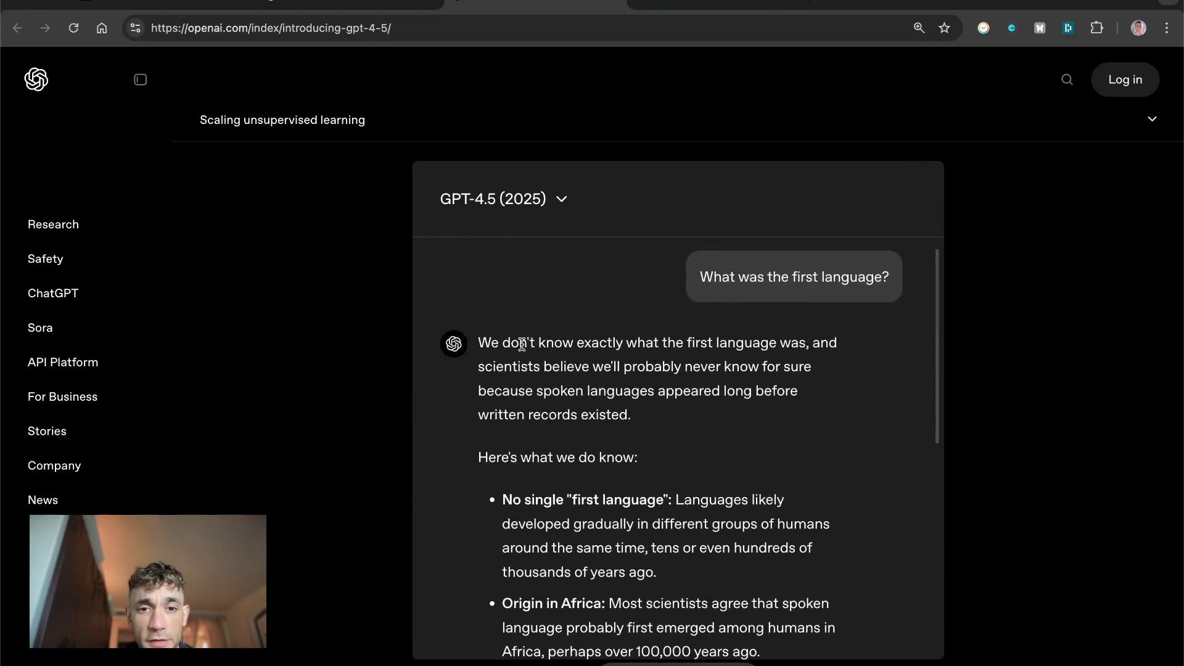
{"action": "left_click_drag", "start_coordinate": [475, 342], "coordinate": [706, 435]}
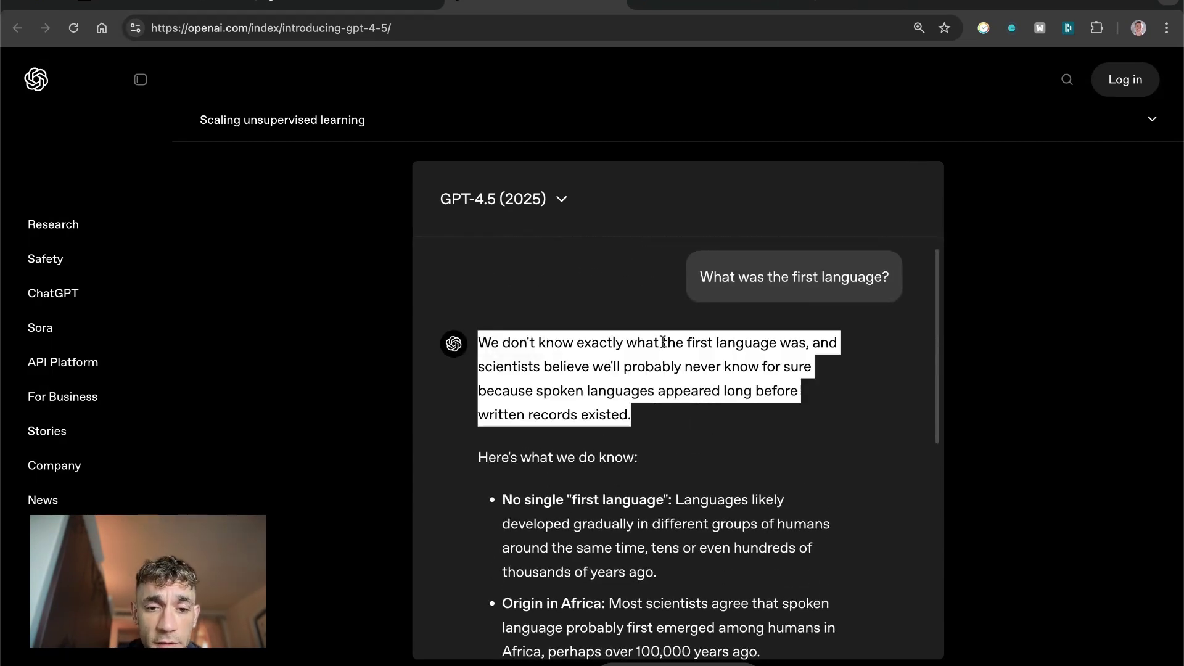
{"action": "left_click", "coordinate": [650, 372]}
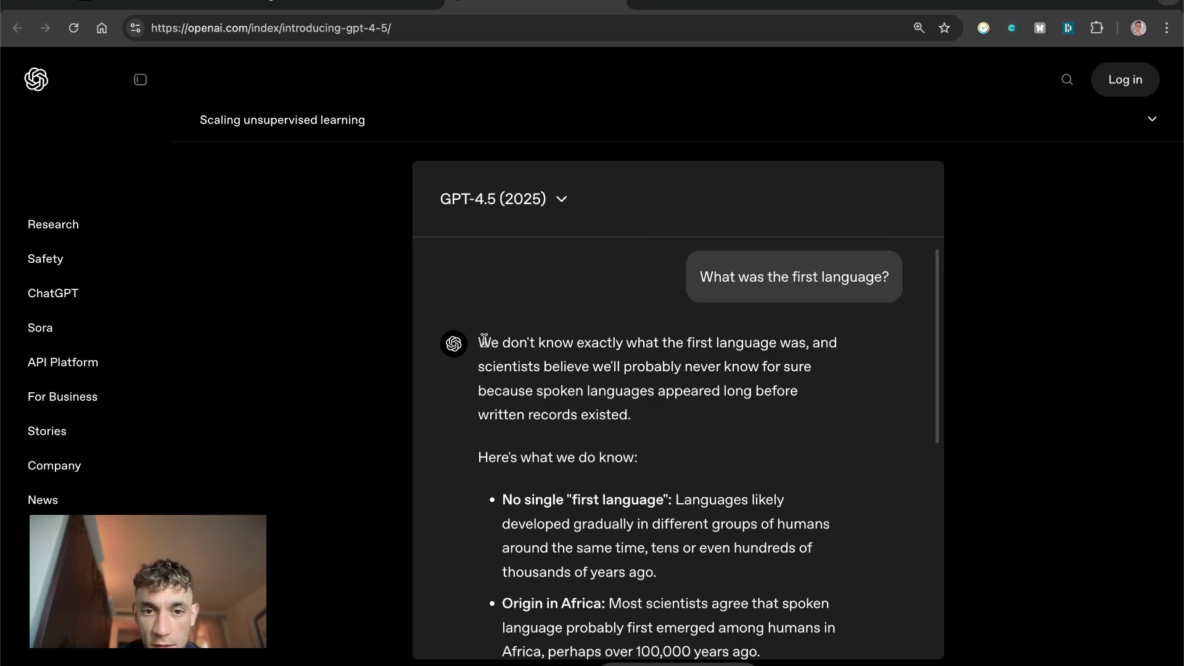
{"action": "left_click_drag", "start_coordinate": [475, 341], "coordinate": [666, 431]}
{"action": "scroll", "coordinate": [667, 430], "scroll_direction": "down", "scroll_amount": 2}
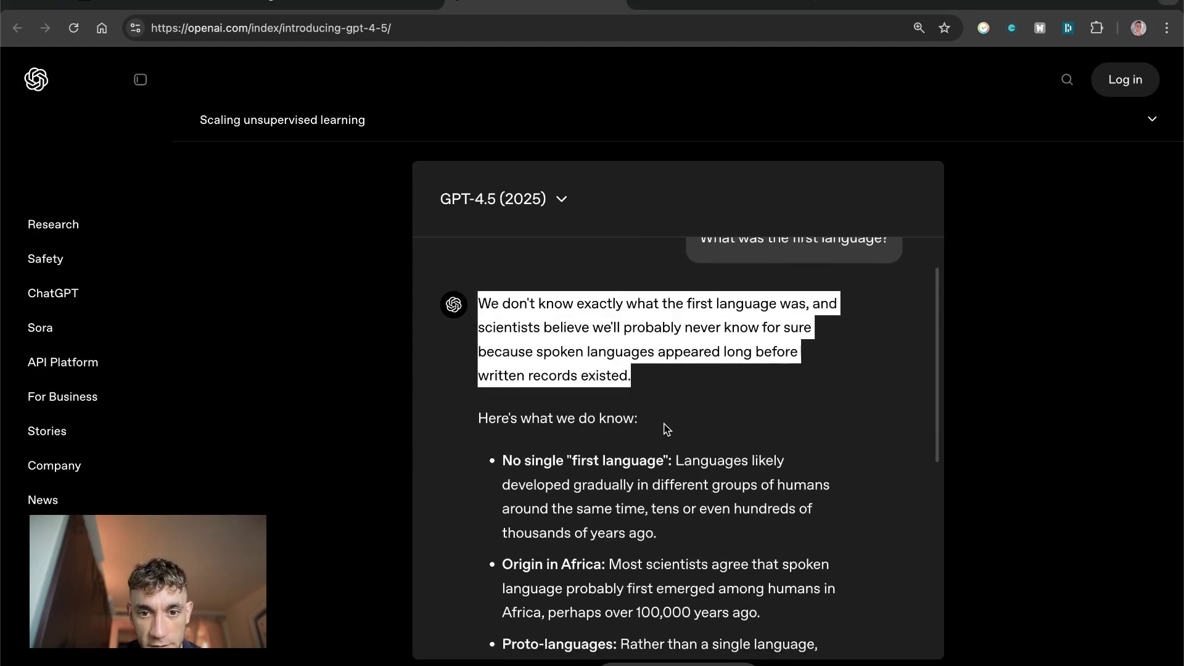
{"action": "scroll", "coordinate": [667, 431], "scroll_direction": "up", "scroll_amount": 1}
{"action": "scroll", "coordinate": [666, 431], "scroll_direction": "up", "scroll_amount": 1}
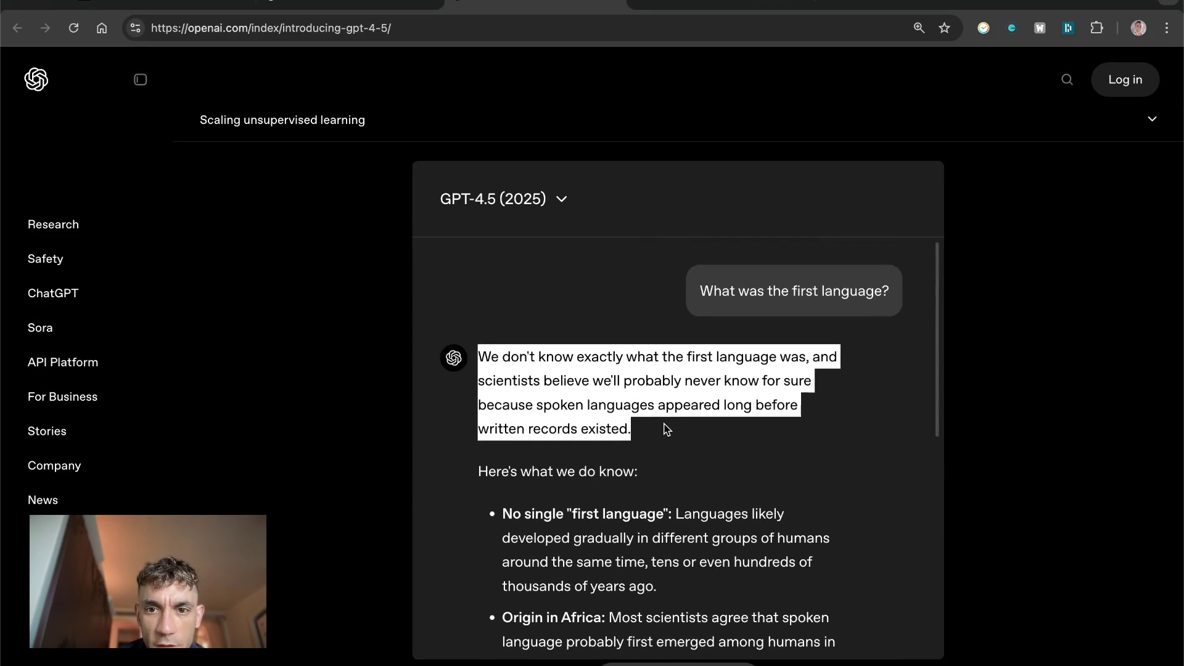
{"action": "left_click", "coordinate": [619, 430]}
{"action": "left_click_drag", "start_coordinate": [445, 334], "coordinate": [655, 422]}
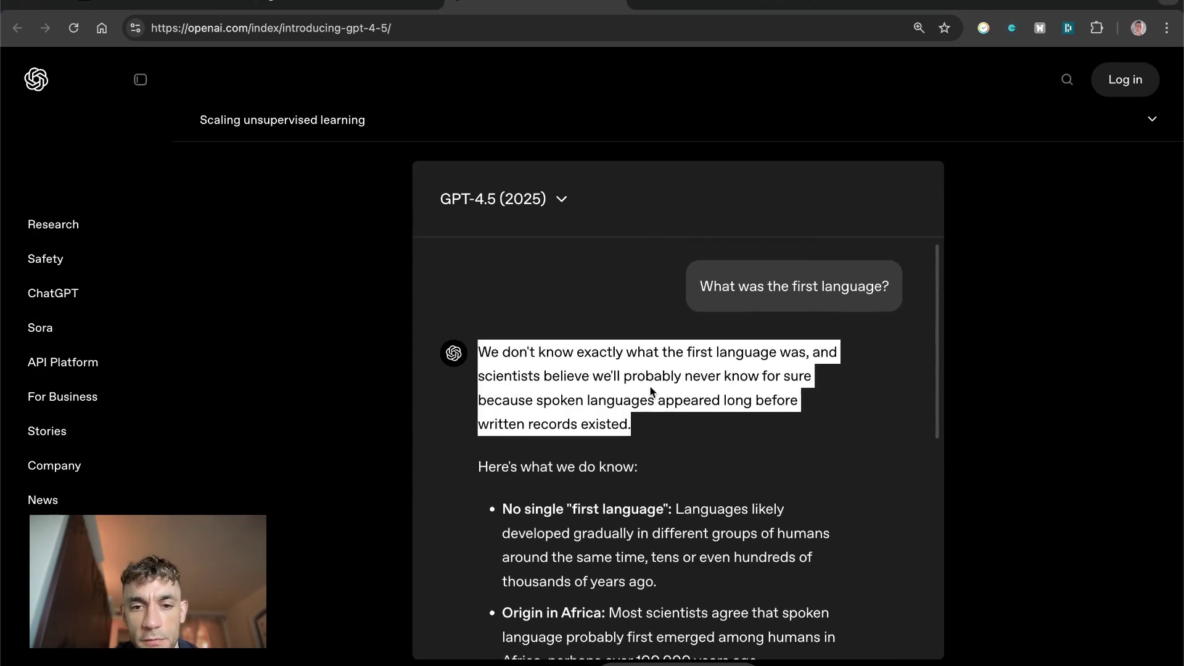
{"action": "scroll", "coordinate": [653, 421], "scroll_direction": "down", "scroll_amount": 10}
{"action": "scroll", "coordinate": [650, 386], "scroll_direction": "down", "scroll_amount": 5}
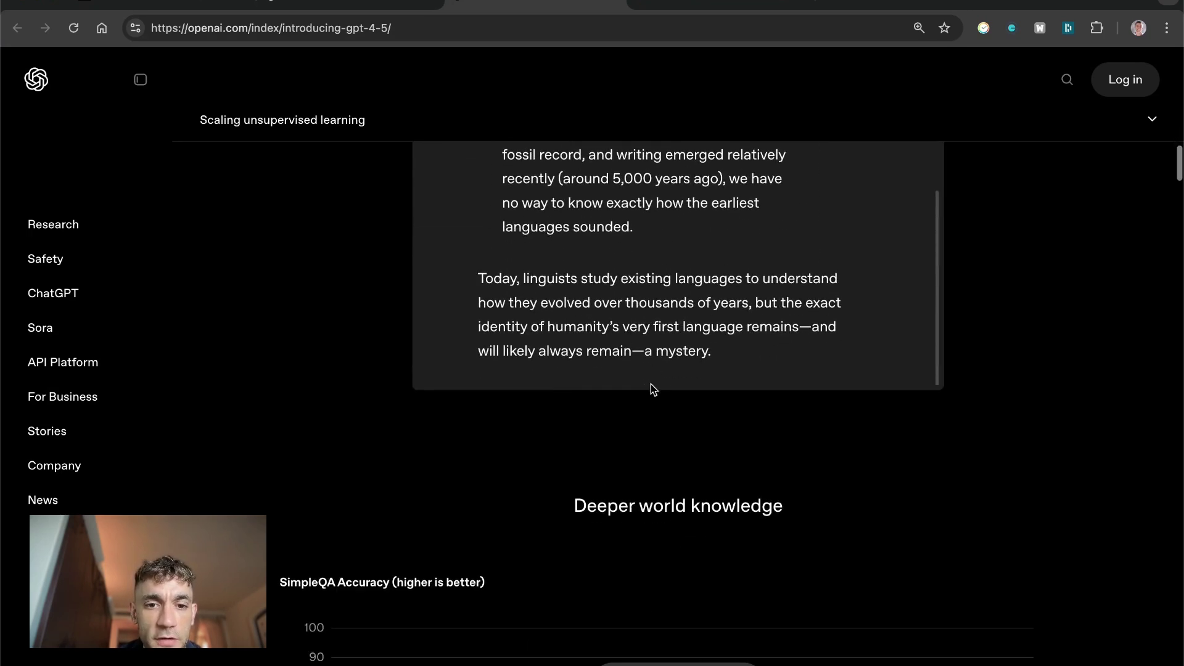
{"action": "scroll", "coordinate": [750, 590], "scroll_direction": "up", "scroll_amount": 3}
{"action": "scroll", "coordinate": [845, 441], "scroll_direction": "up", "scroll_amount": 12}
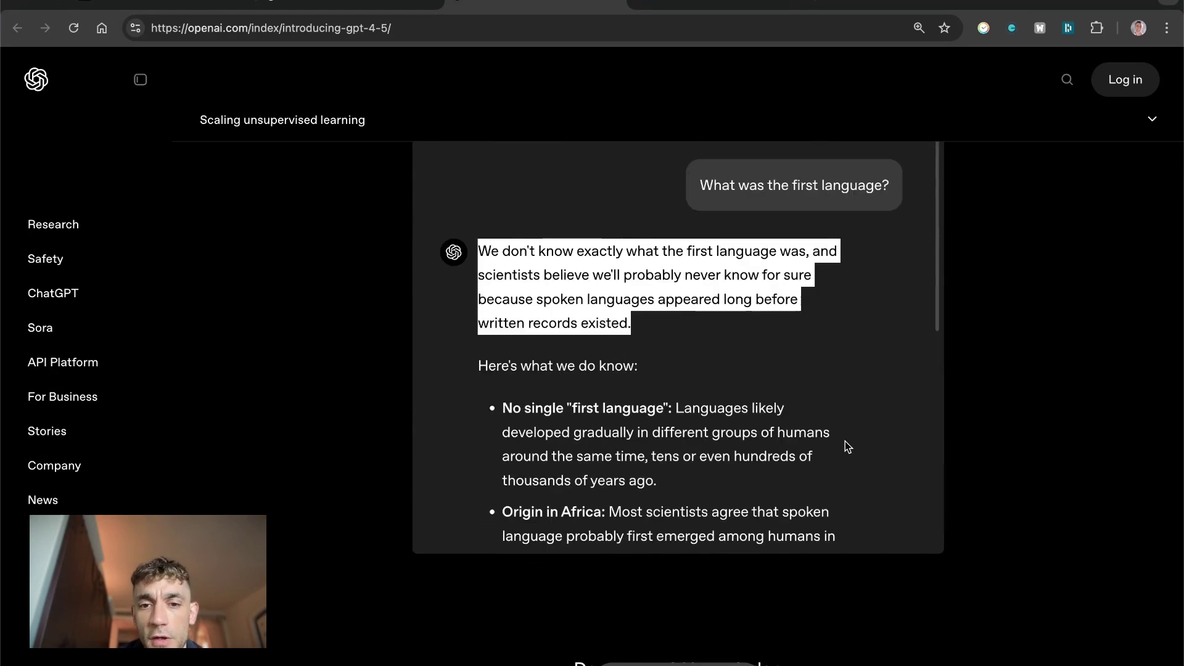
{"action": "left_click", "coordinate": [999, 443]}
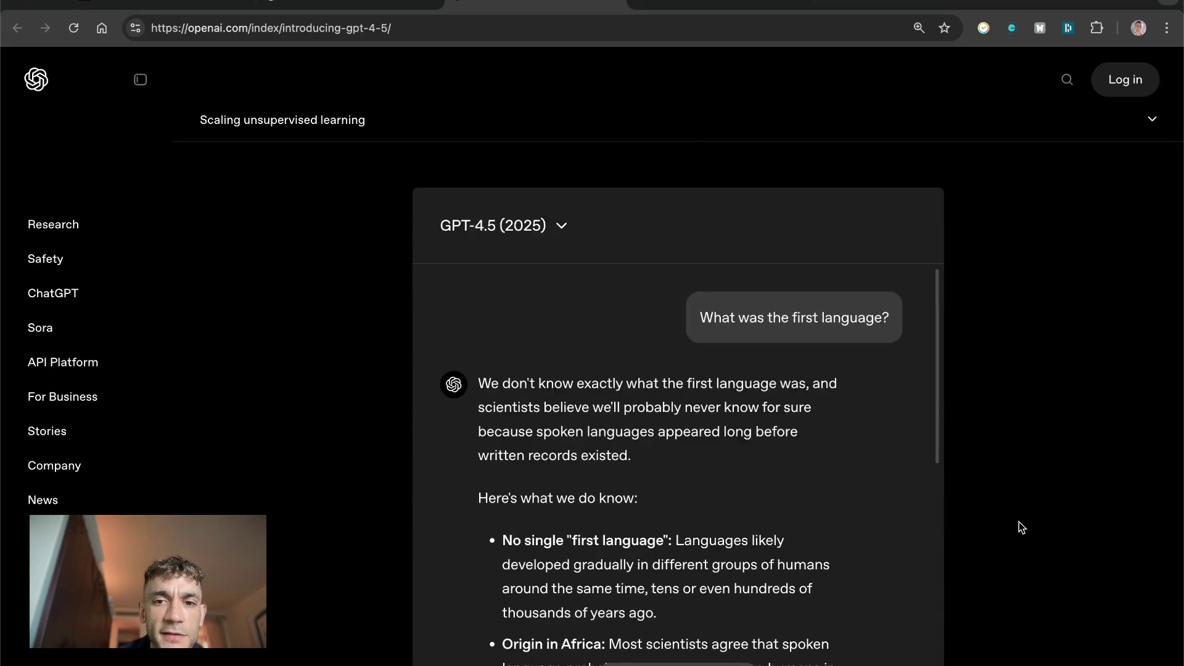
Scroll past the SimpleQA charts (62.5% accuracy, 37.1% hallucination) to 'Training for human collaboration'.
{"action": "scroll", "coordinate": [1013, 515], "scroll_direction": "down", "scroll_amount": 2}
{"action": "scroll", "coordinate": [1014, 519], "scroll_direction": "down", "scroll_amount": 3}
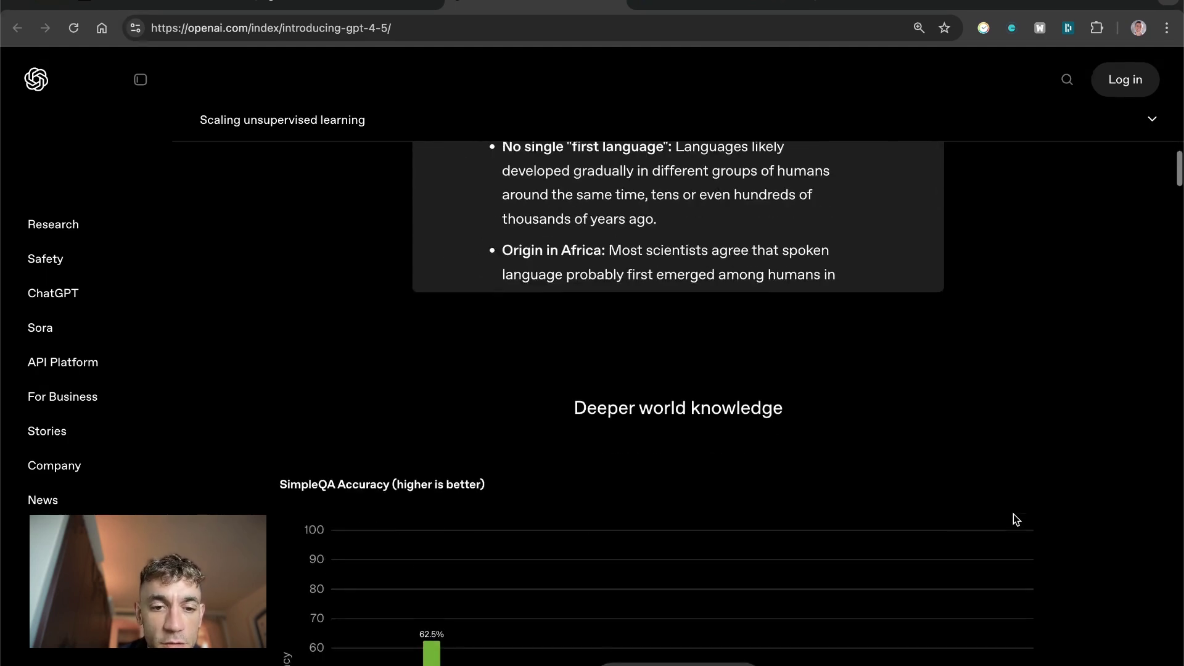
{"action": "scroll", "coordinate": [702, 378], "scroll_direction": "down", "scroll_amount": 4}
{"action": "scroll", "coordinate": [709, 359], "scroll_direction": "down", "scroll_amount": 3}
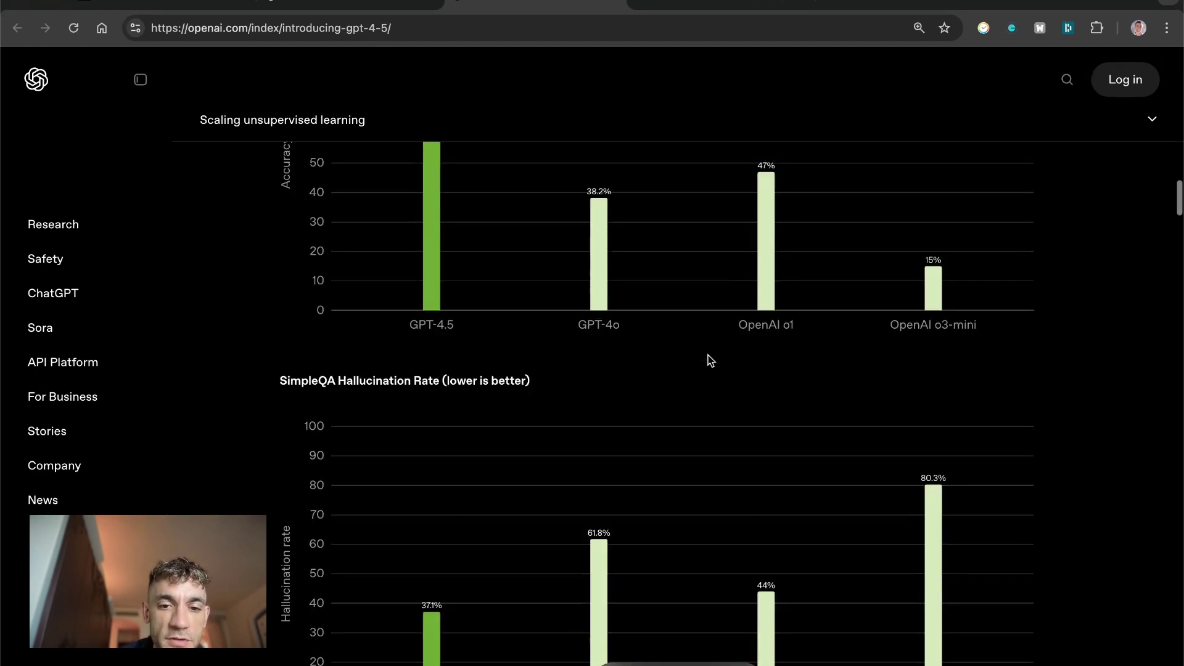
{"action": "scroll", "coordinate": [710, 359], "scroll_direction": "up", "scroll_amount": 4}
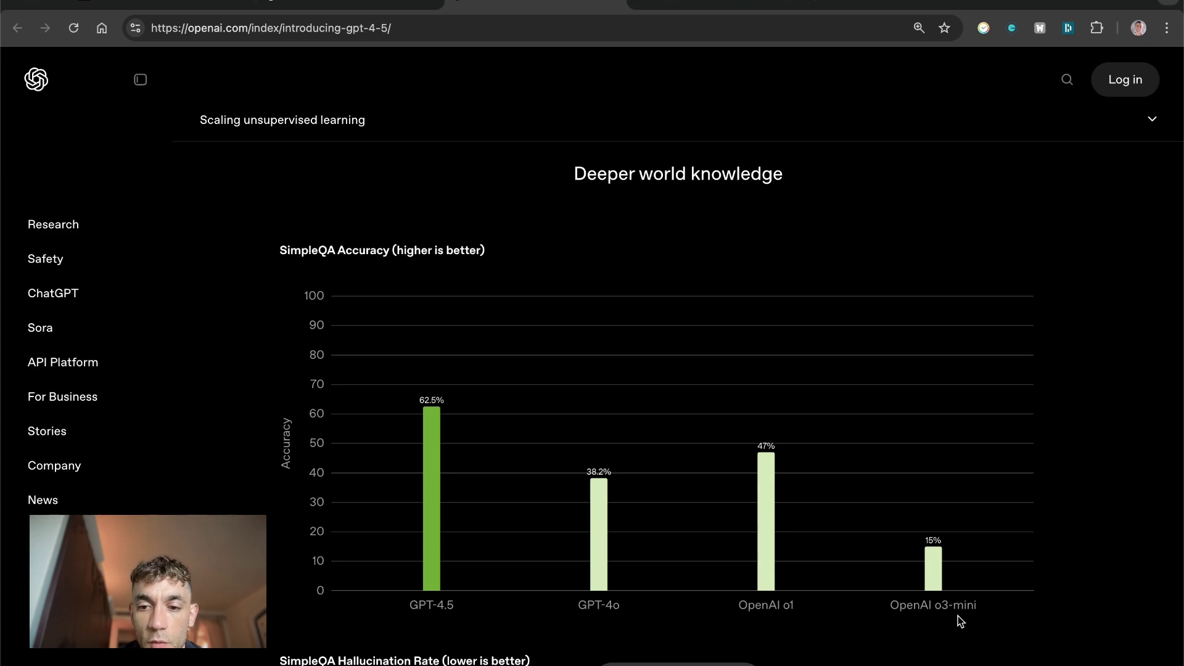
{"action": "scroll", "coordinate": [1067, 594], "scroll_direction": "down", "scroll_amount": 6}
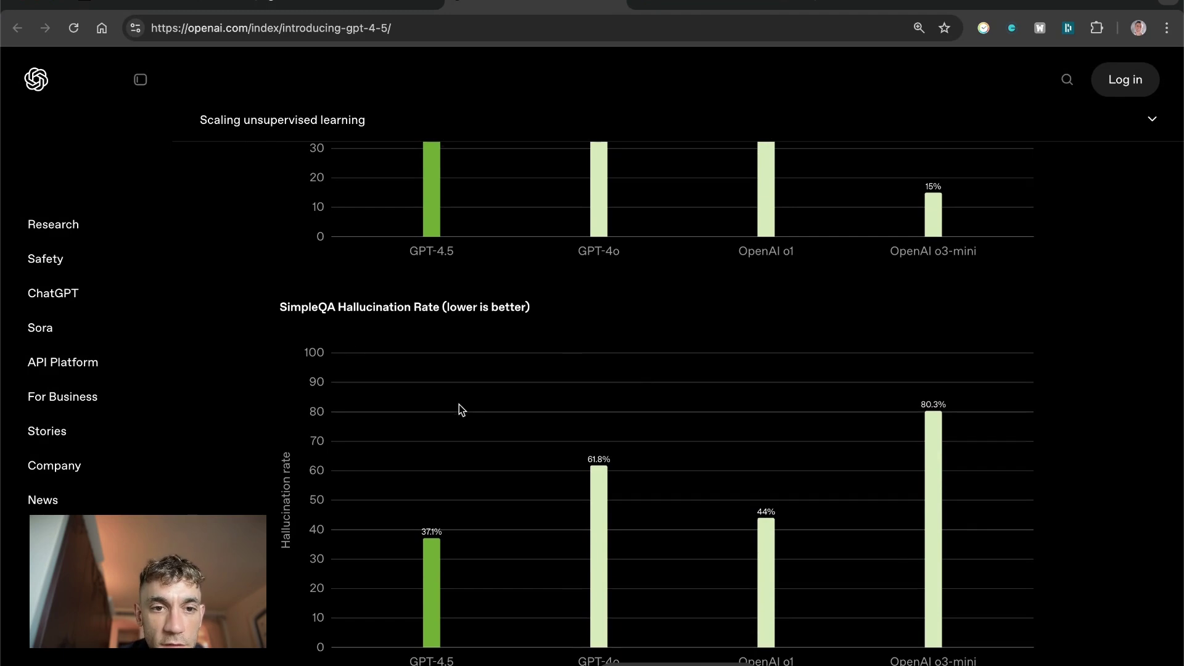
{"action": "scroll", "coordinate": [459, 407], "scroll_direction": "down", "scroll_amount": 1}
{"action": "scroll", "coordinate": [467, 454], "scroll_direction": "up", "scroll_amount": 1}
{"action": "mouse_move", "coordinate": [430, 542]}
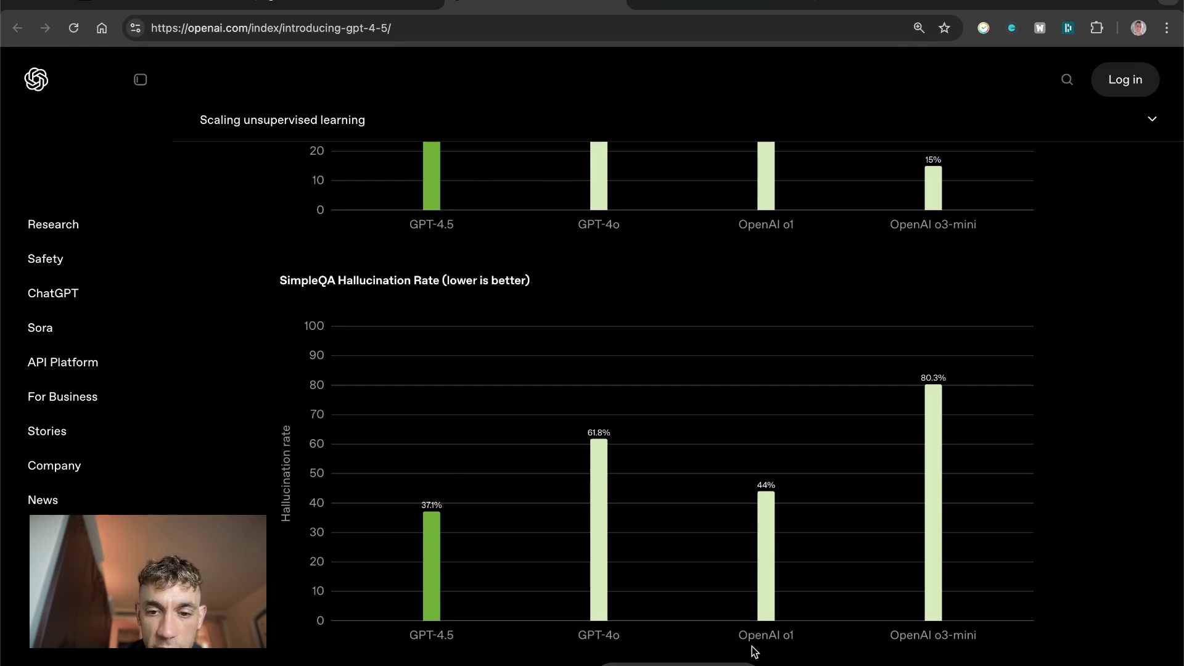
{"action": "scroll", "coordinate": [956, 628], "scroll_direction": "down", "scroll_amount": 7}
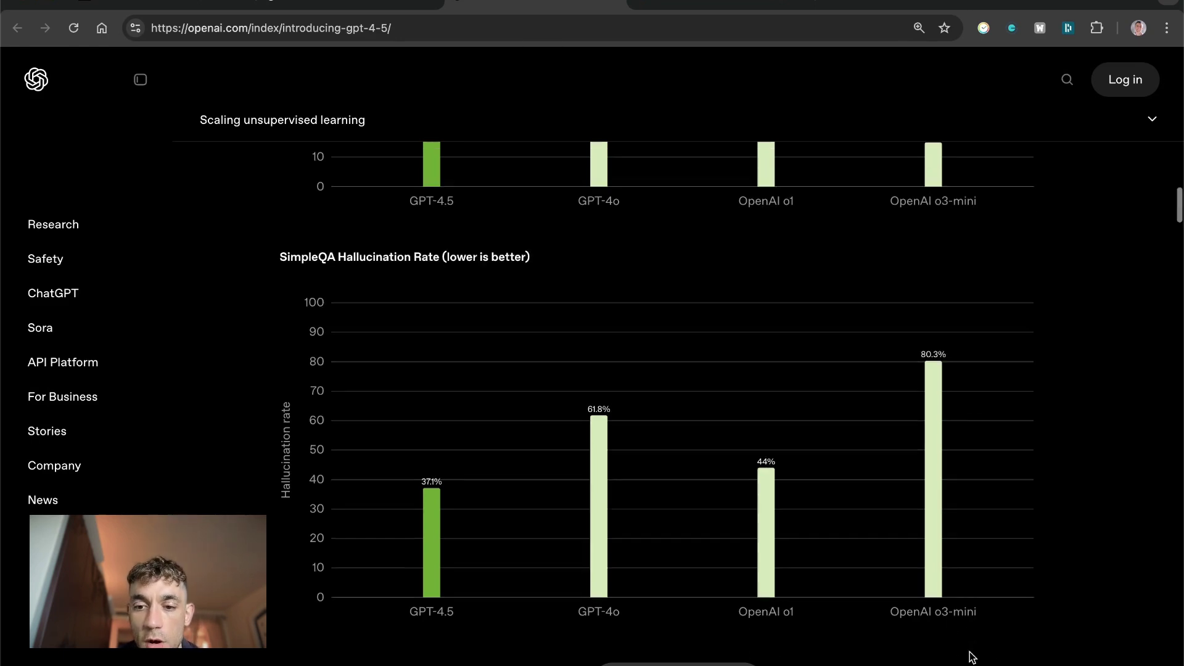
Scroll to the 'Help through a tough time' demo and highlight GPT-4.5's reply to the failed test.
{"action": "scroll", "coordinate": [944, 597], "scroll_direction": "down", "scroll_amount": 6}
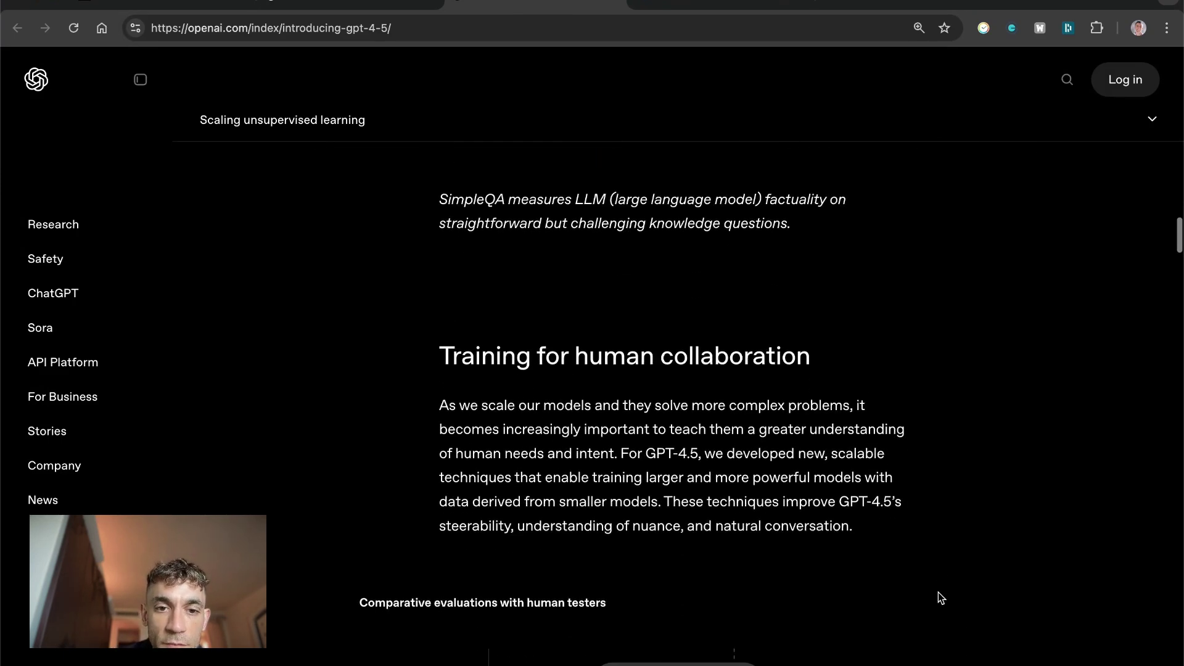
{"action": "scroll", "coordinate": [940, 599], "scroll_direction": "up", "scroll_amount": 2}
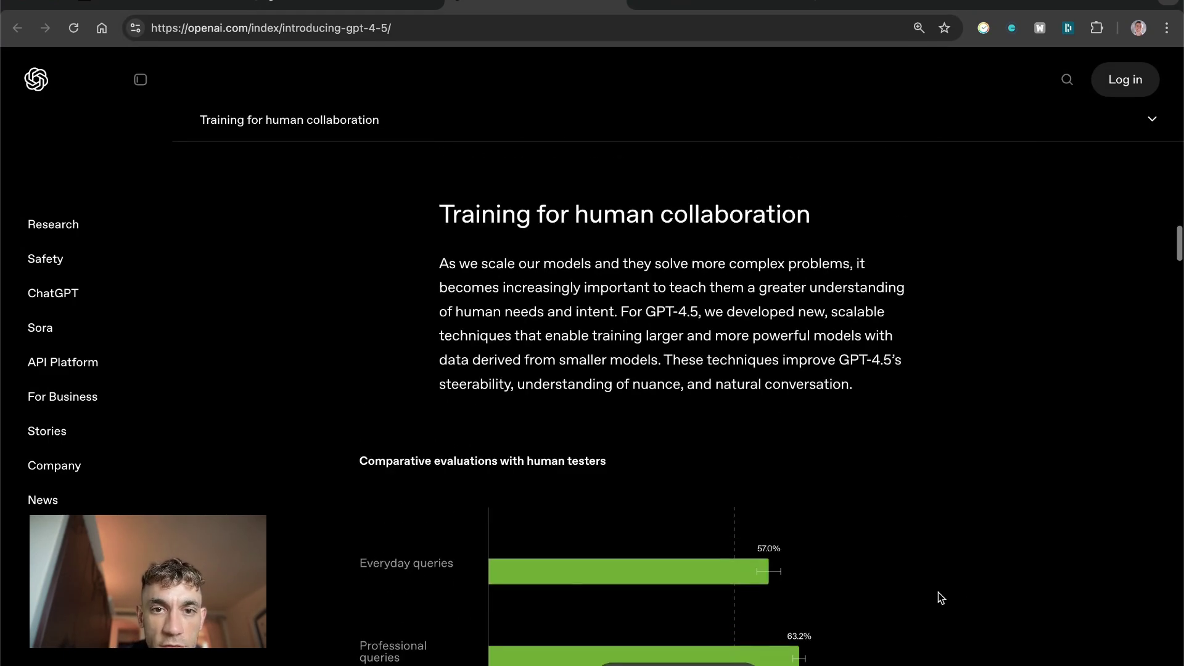
{"action": "scroll", "coordinate": [938, 592], "scroll_direction": "down", "scroll_amount": 15}
{"action": "scroll", "coordinate": [938, 592], "scroll_direction": "down", "scroll_amount": 1}
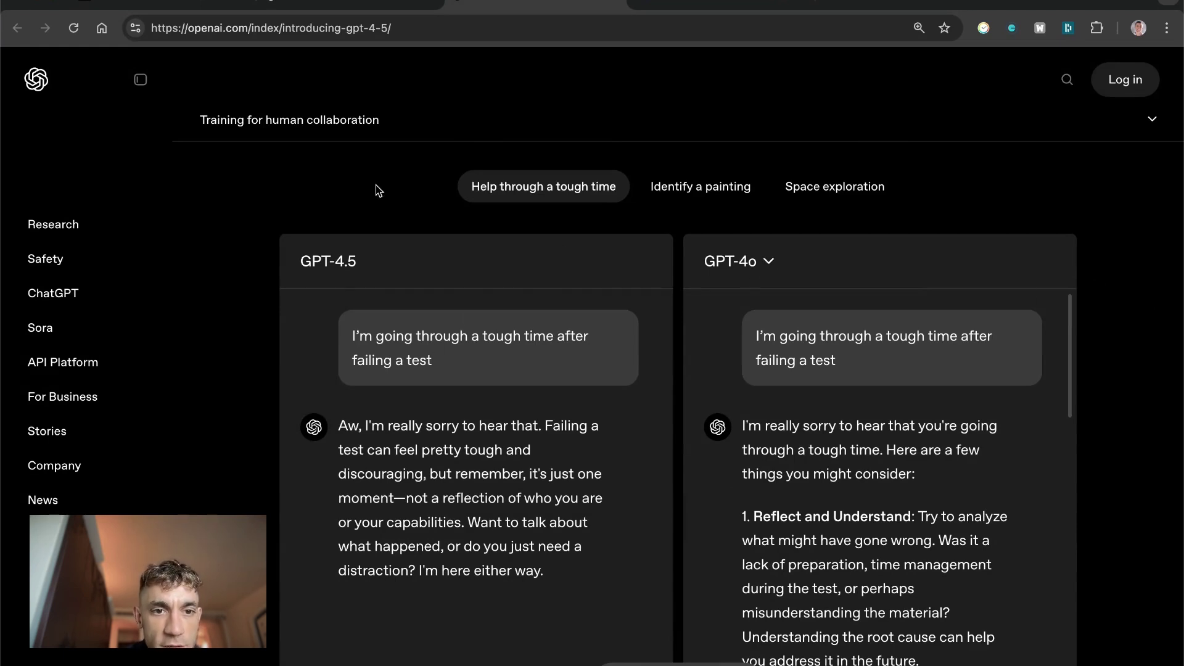
{"action": "scroll", "coordinate": [378, 190], "scroll_direction": "down", "scroll_amount": 2}
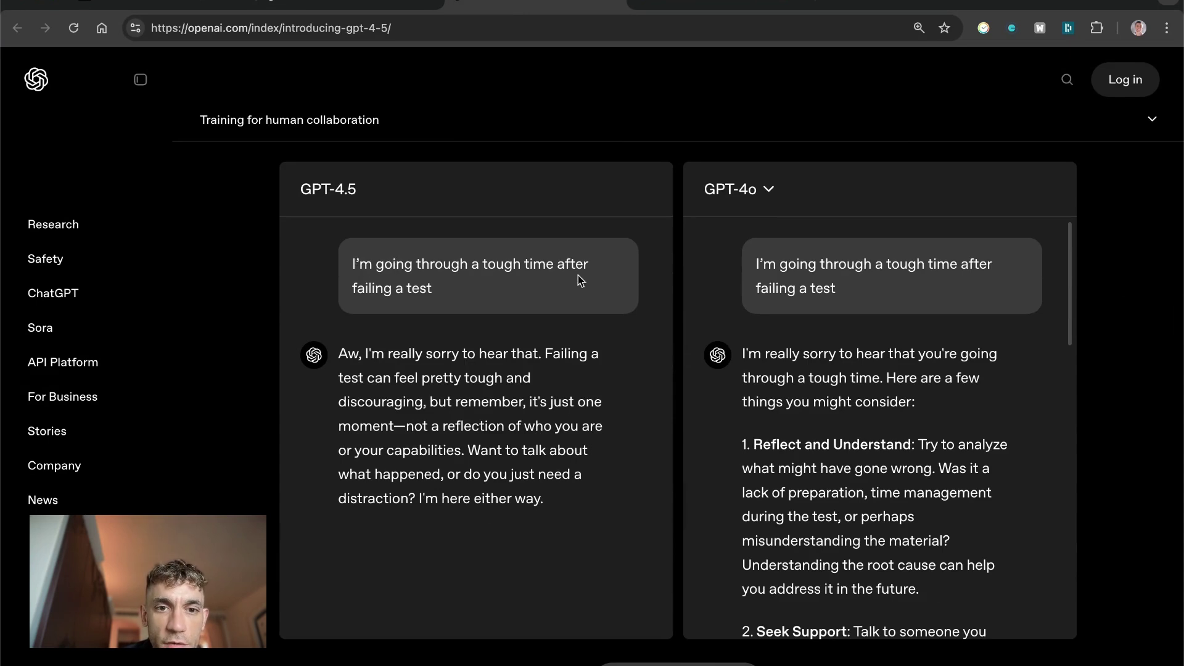
{"action": "left_click_drag", "start_coordinate": [333, 358], "coordinate": [583, 505]}
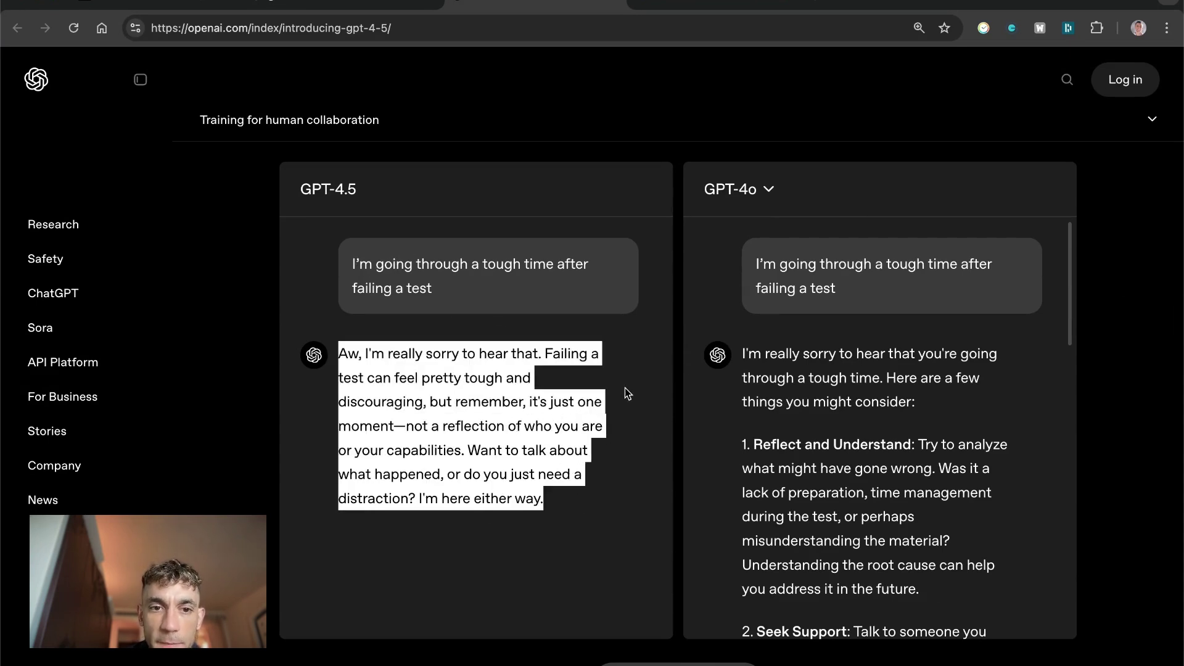
Duplicate the ChatGPT tab.
{"action": "left_click", "coordinate": [348, 4]}
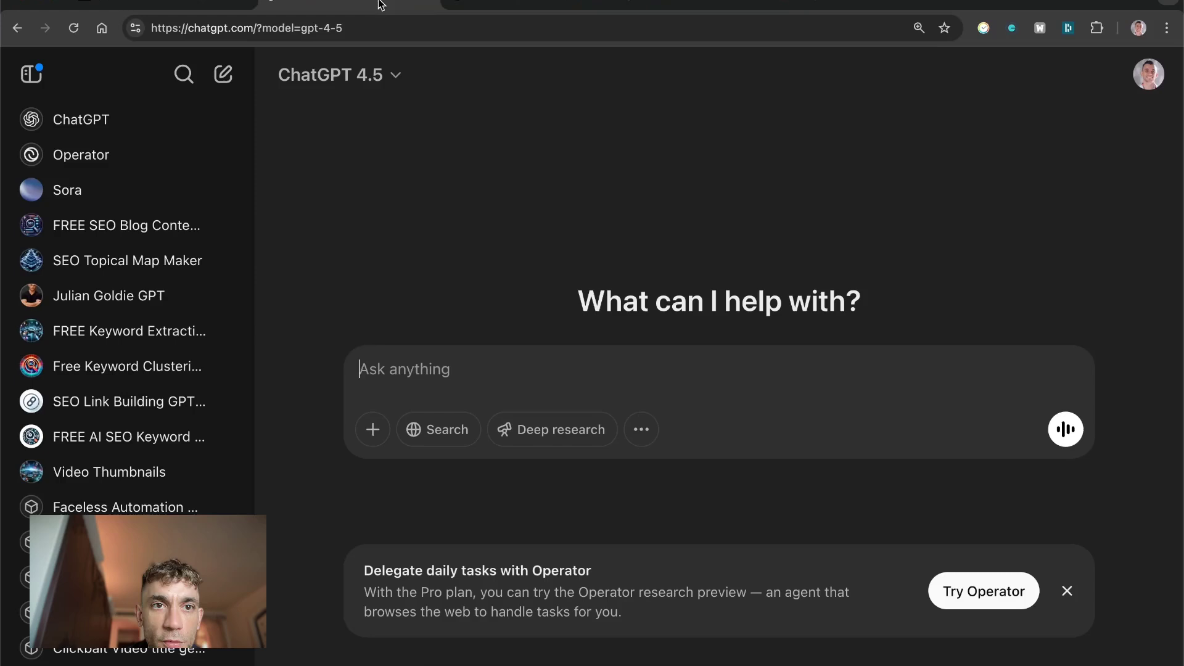
{"action": "left_click", "coordinate": [466, 5]}
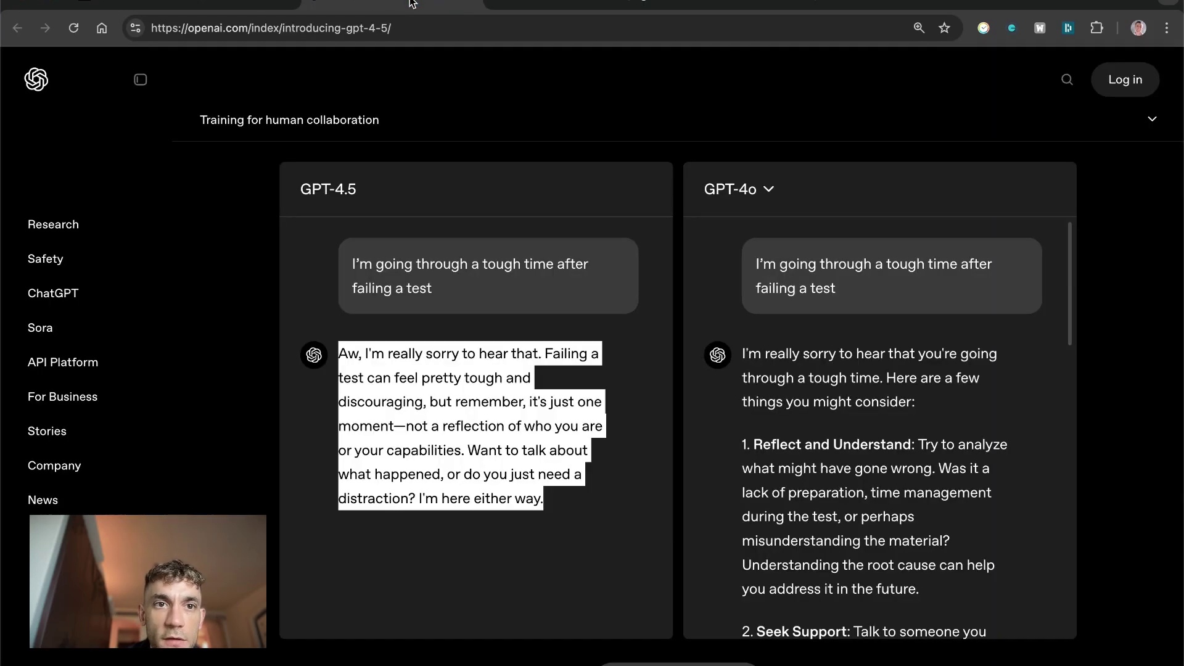
{"action": "left_click", "coordinate": [722, 4]}
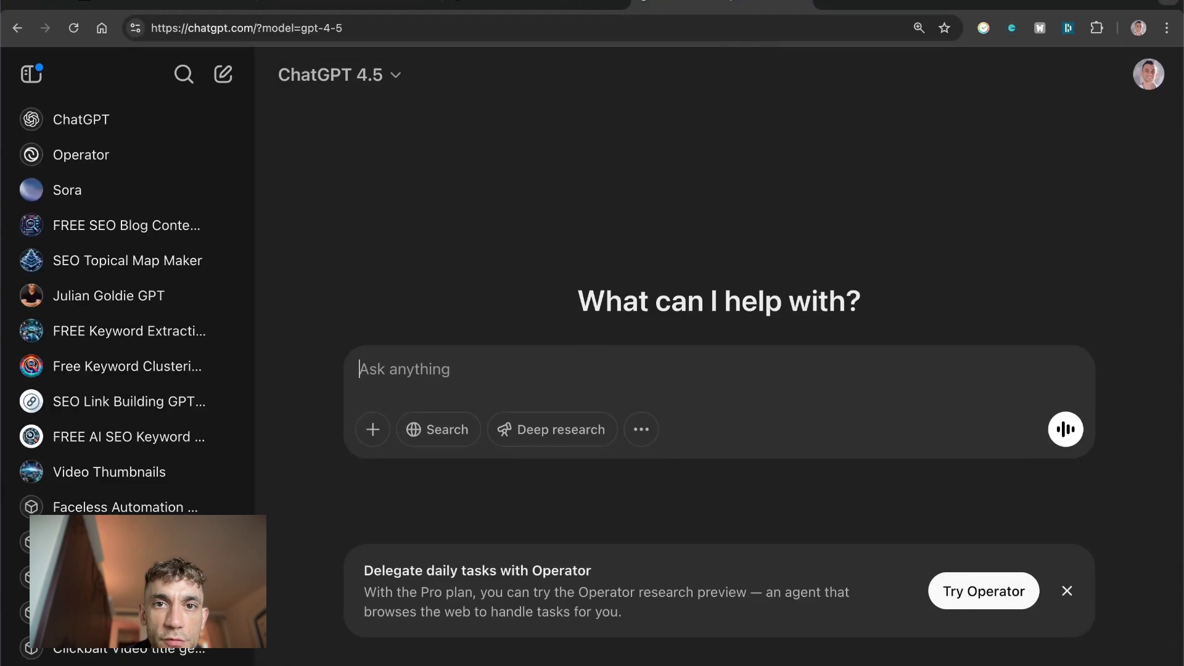
{"action": "right_click", "coordinate": [734, 3]}
{"action": "left_click", "coordinate": [765, 90]}
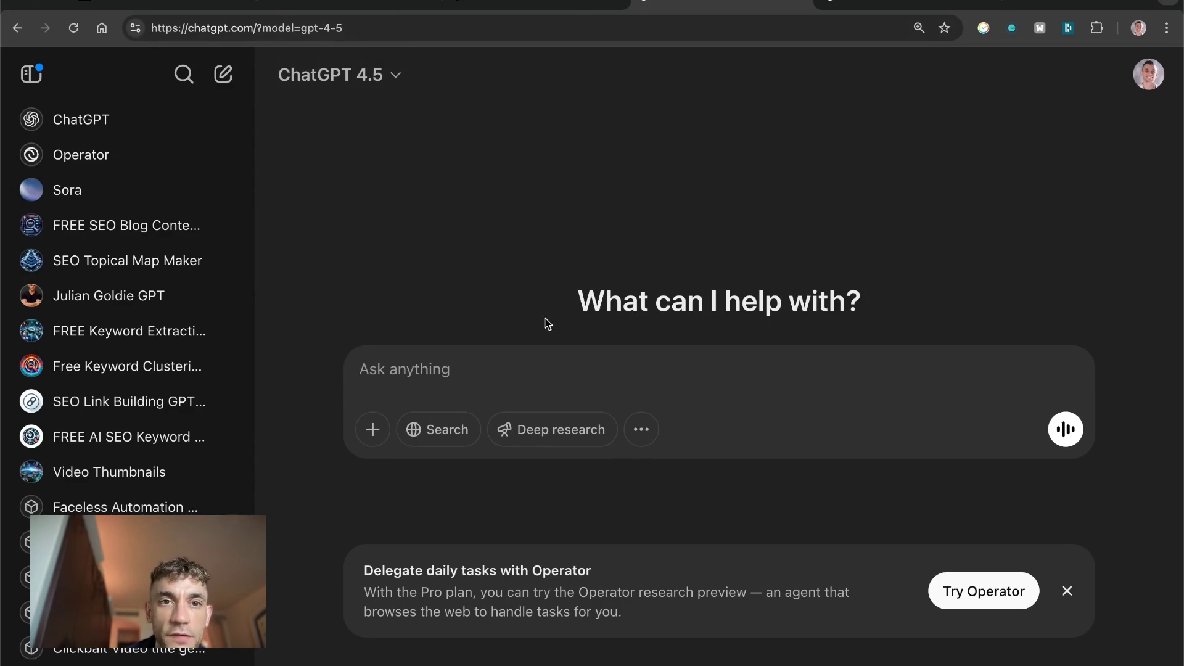
Dismiss the Operator banners, set the duplicated chat to GPT-4o, and return to the GPT-4.5 tab.
{"action": "left_click", "coordinate": [1067, 591]}
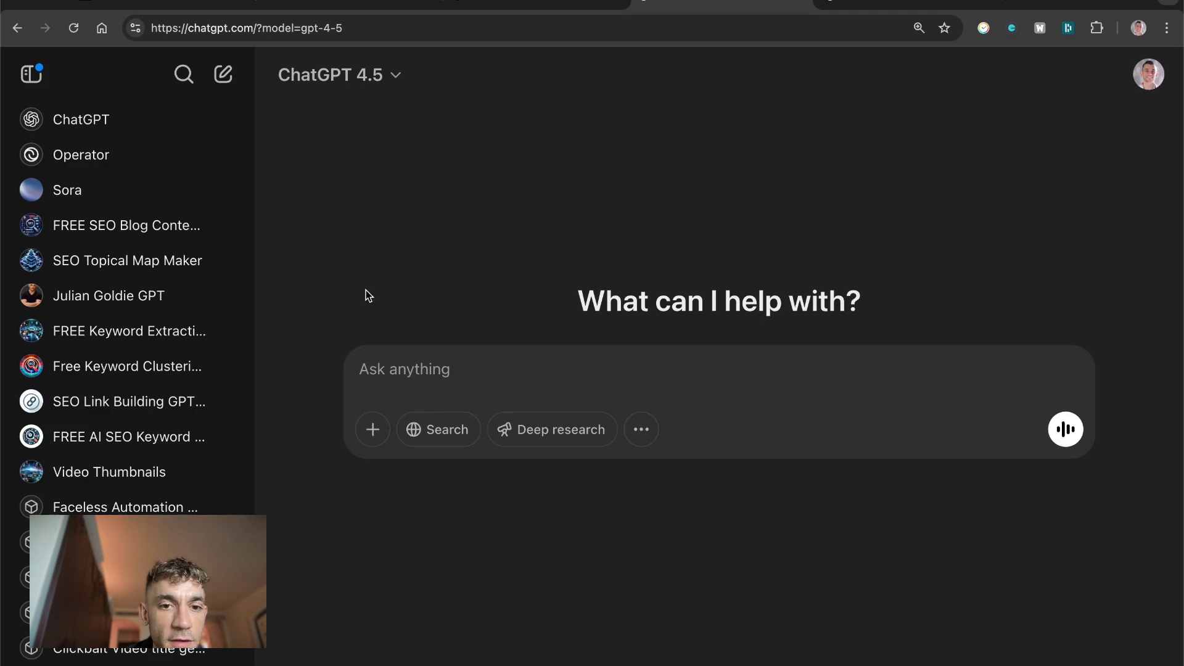
{"action": "left_click", "coordinate": [890, 4]}
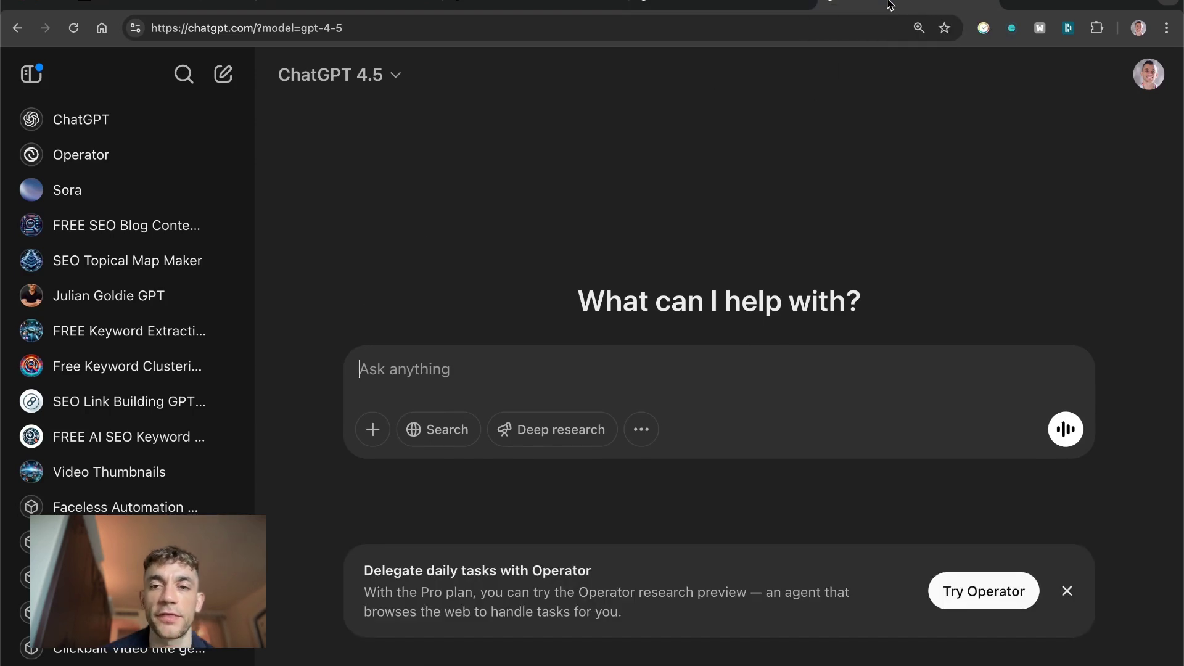
{"action": "left_click", "coordinate": [1067, 591]}
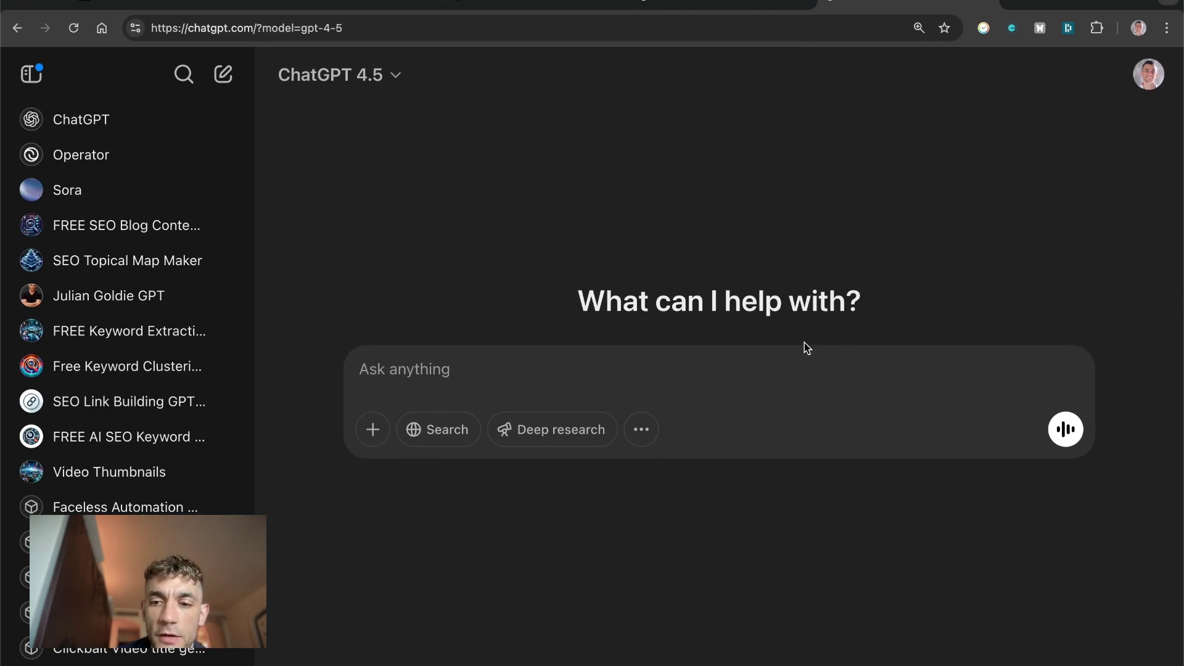
{"action": "left_click", "coordinate": [370, 74]}
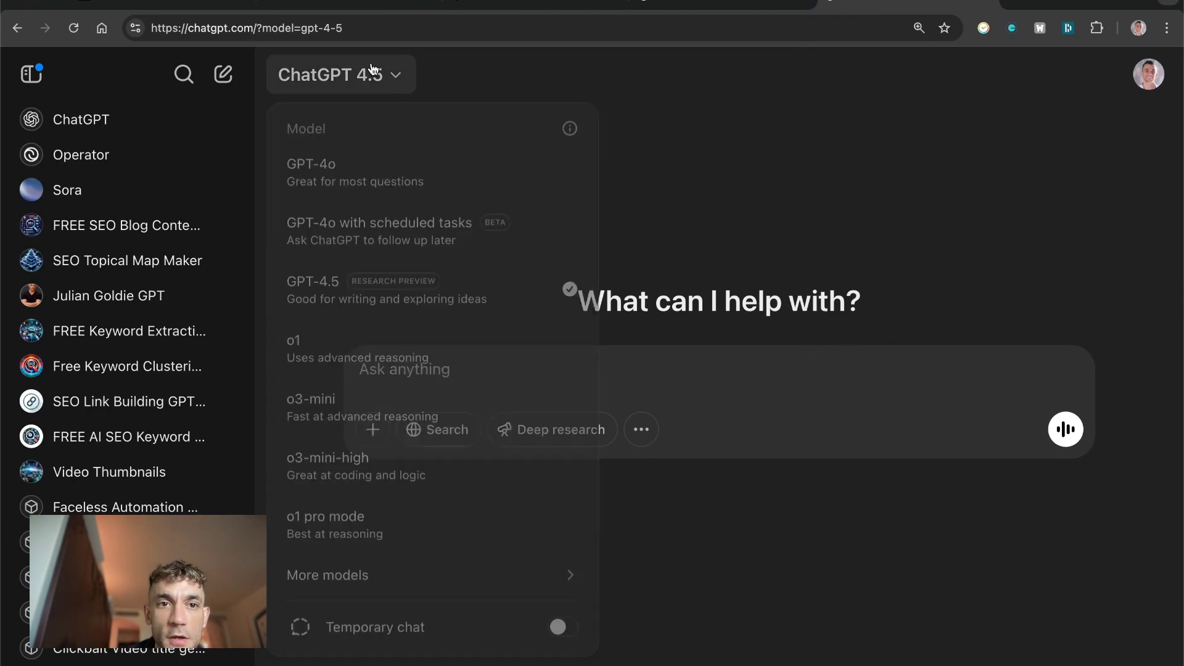
{"action": "left_click", "coordinate": [364, 162]}
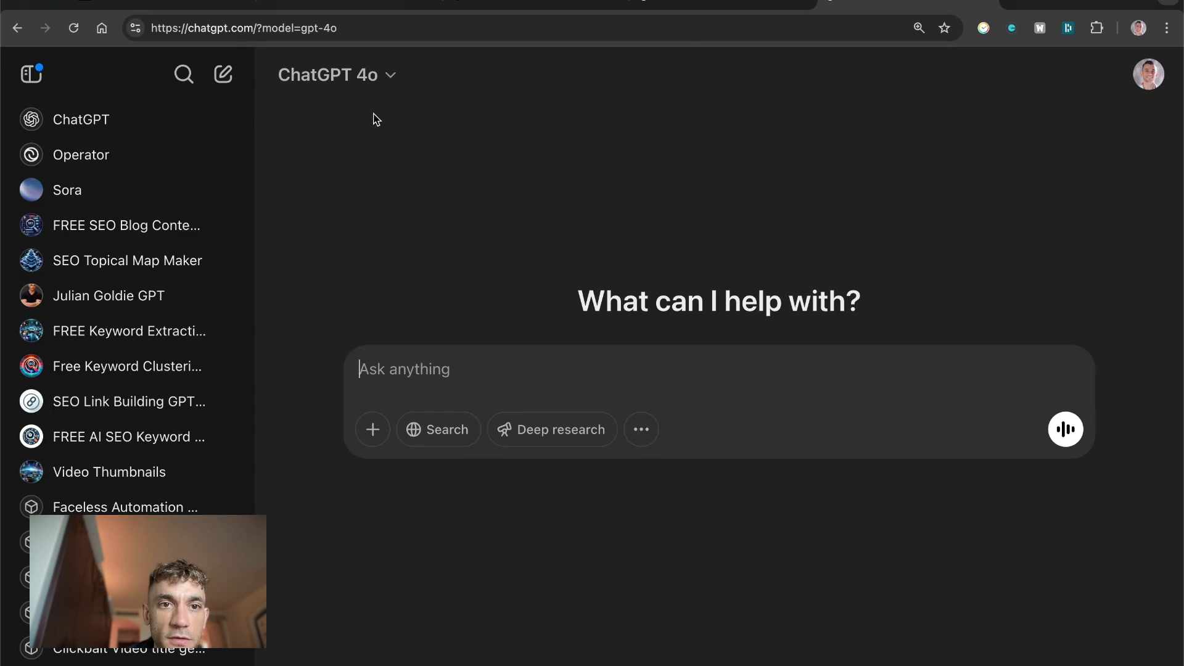
{"action": "left_click", "coordinate": [697, 5]}
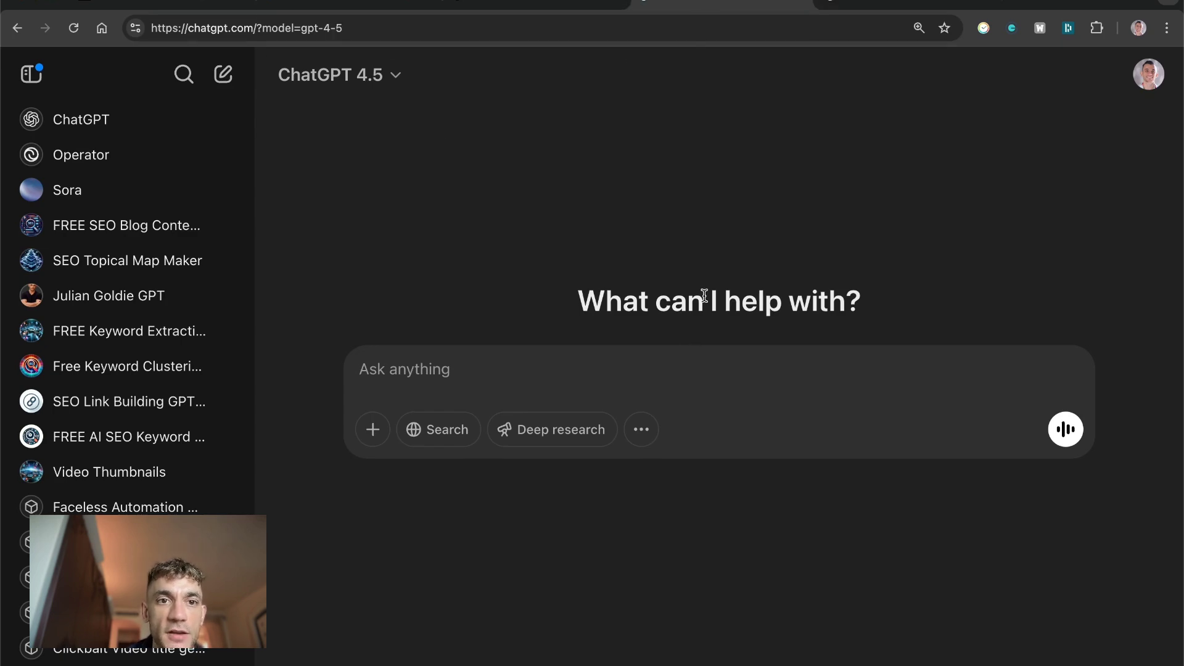
Load the ranking SOP Google Doc in a new tab by typing 'rank'.
{"action": "key", "text": "super+t"}
{"action": "type", "text": "rank"}
{"action": "key", "text": "Return"}
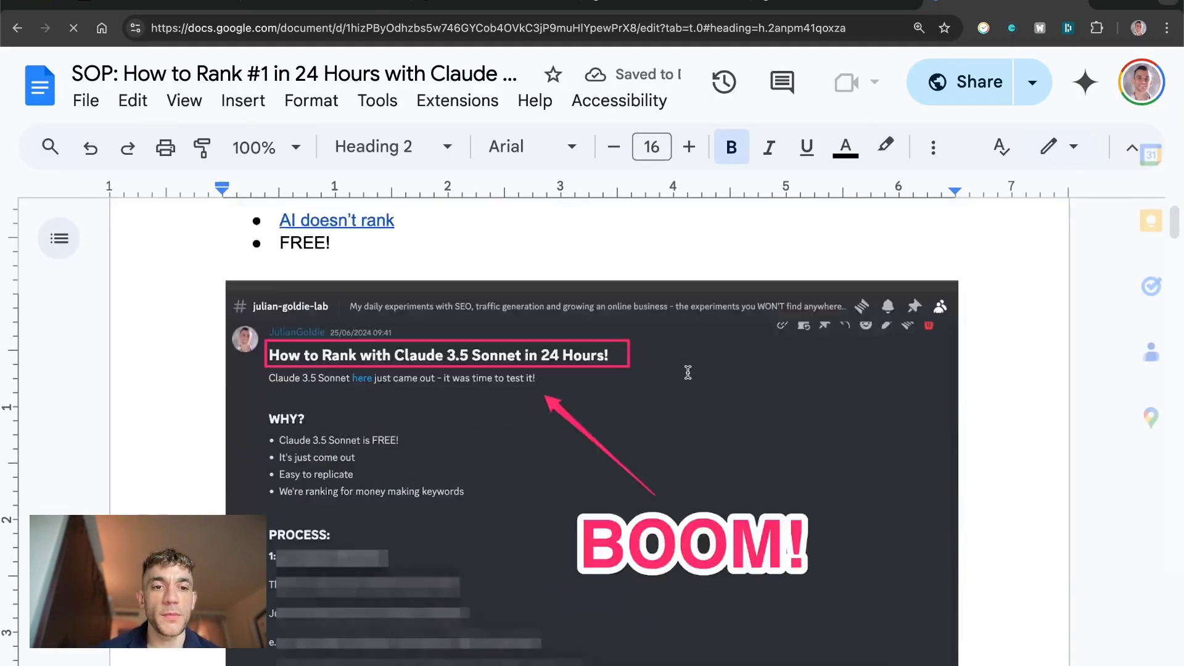
Select the 'Create an SEO optimized article' prompt under the 3: CONTENT heading in the SOP.
{"action": "scroll", "coordinate": [688, 372], "scroll_direction": "down", "scroll_amount": 20}
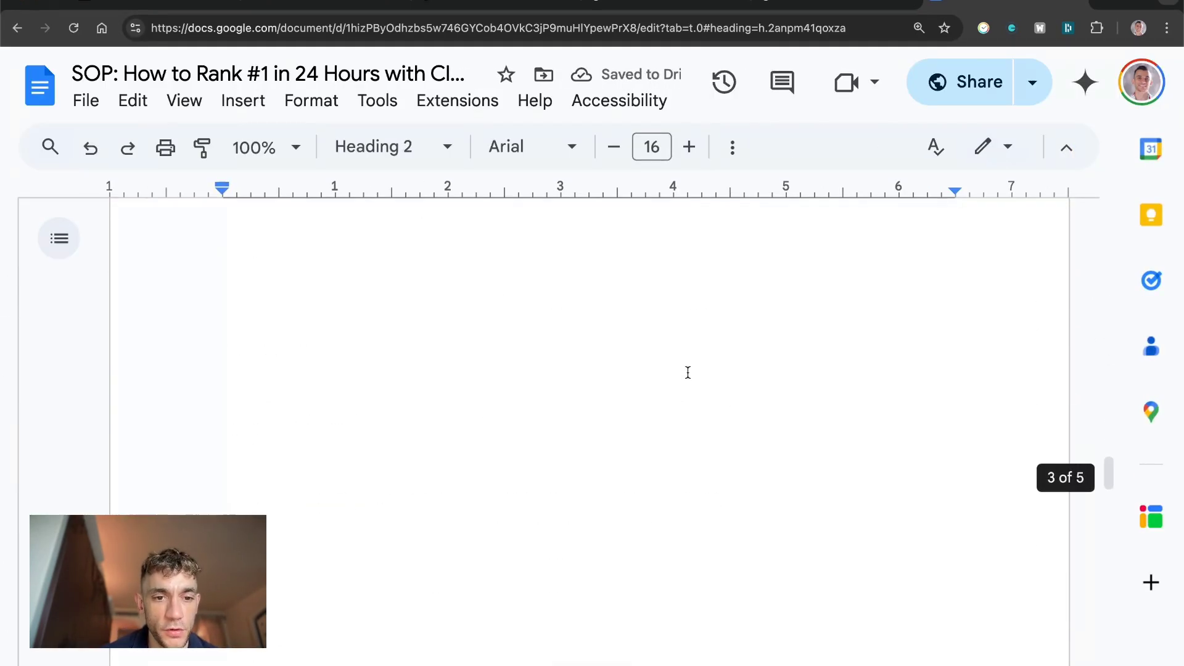
{"action": "scroll", "coordinate": [688, 373], "scroll_direction": "down", "scroll_amount": 2}
{"action": "left_click", "coordinate": [177, 423]}
{"action": "left_click", "coordinate": [180, 405]}
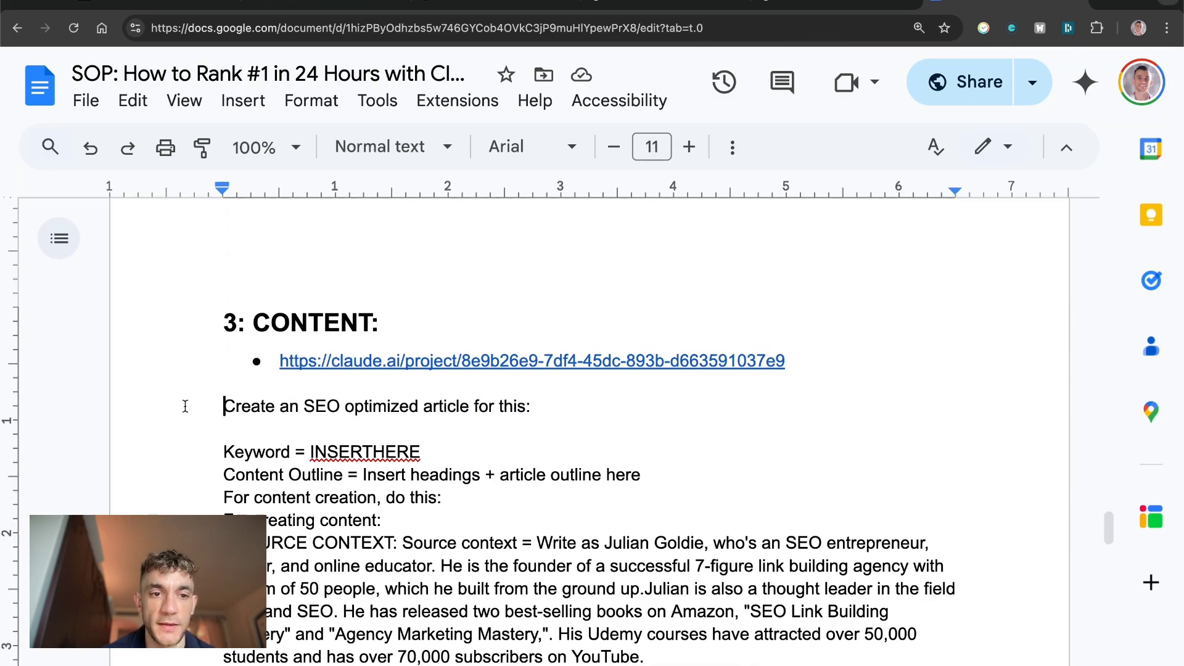
{"action": "scroll", "coordinate": [185, 406], "scroll_direction": "down", "scroll_amount": 5}
{"action": "scroll", "coordinate": [185, 404], "scroll_direction": "down", "scroll_amount": 7}
{"action": "left_click", "coordinate": [536, 328], "text": "shift"}
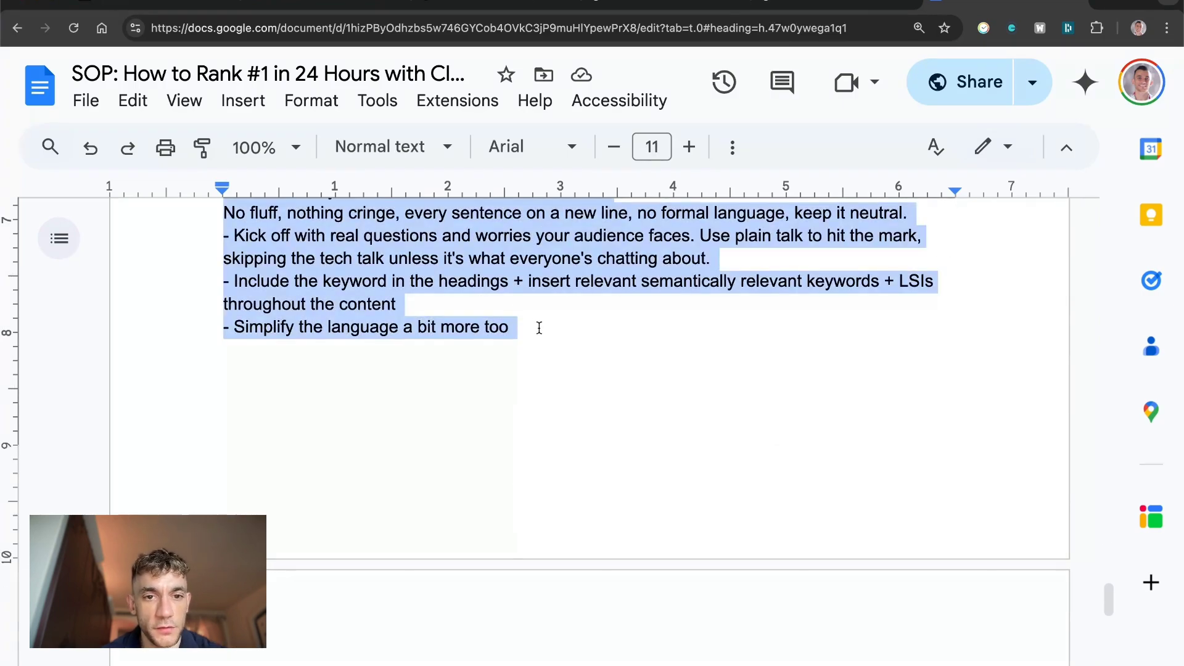
{"action": "scroll", "coordinate": [539, 327], "scroll_direction": "up", "scroll_amount": 1}
{"action": "scroll", "coordinate": [539, 327], "scroll_direction": "up", "scroll_amount": 10}
Paste the article prompt into ChatGPT and replace INSERTHERE with 'SEO Training Japan'.
{"action": "key", "text": "ctrl+Tab"}
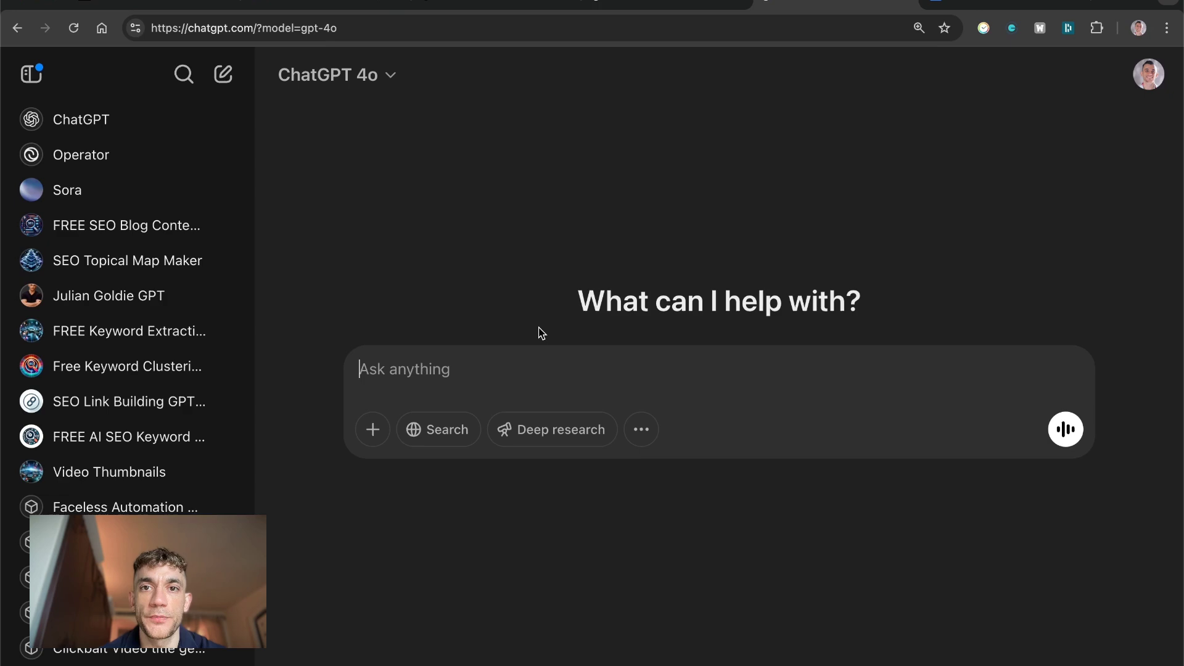
{"action": "key", "text": "ctrl+v"}
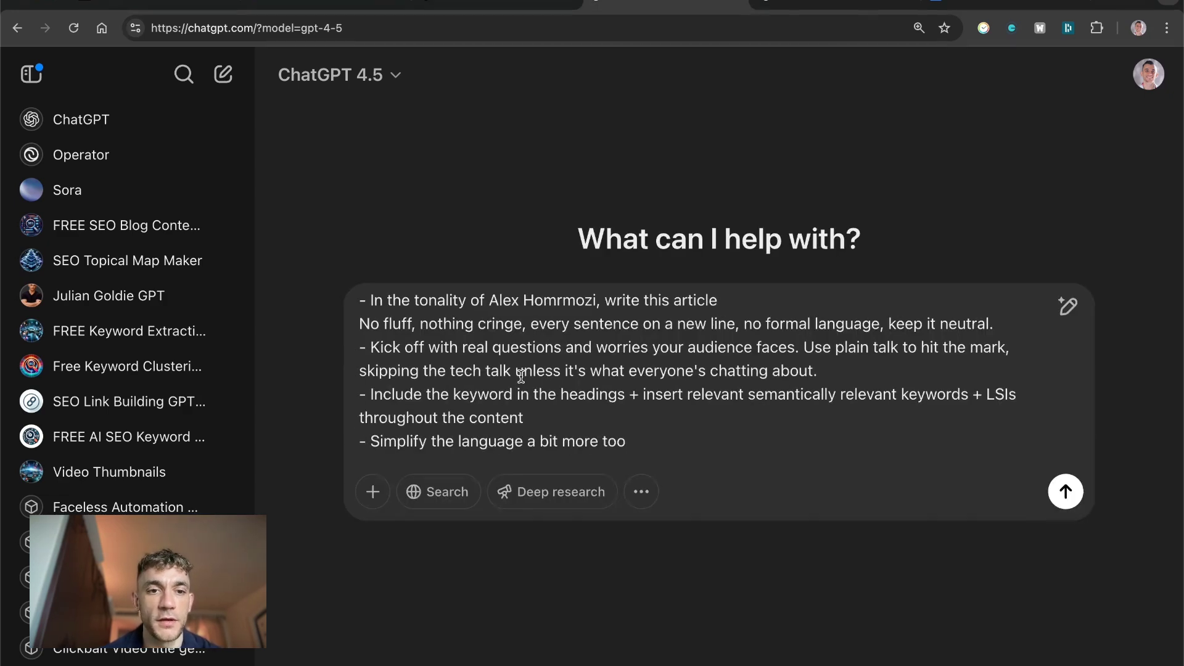
{"action": "scroll", "coordinate": [521, 376], "scroll_direction": "up", "scroll_amount": 10}
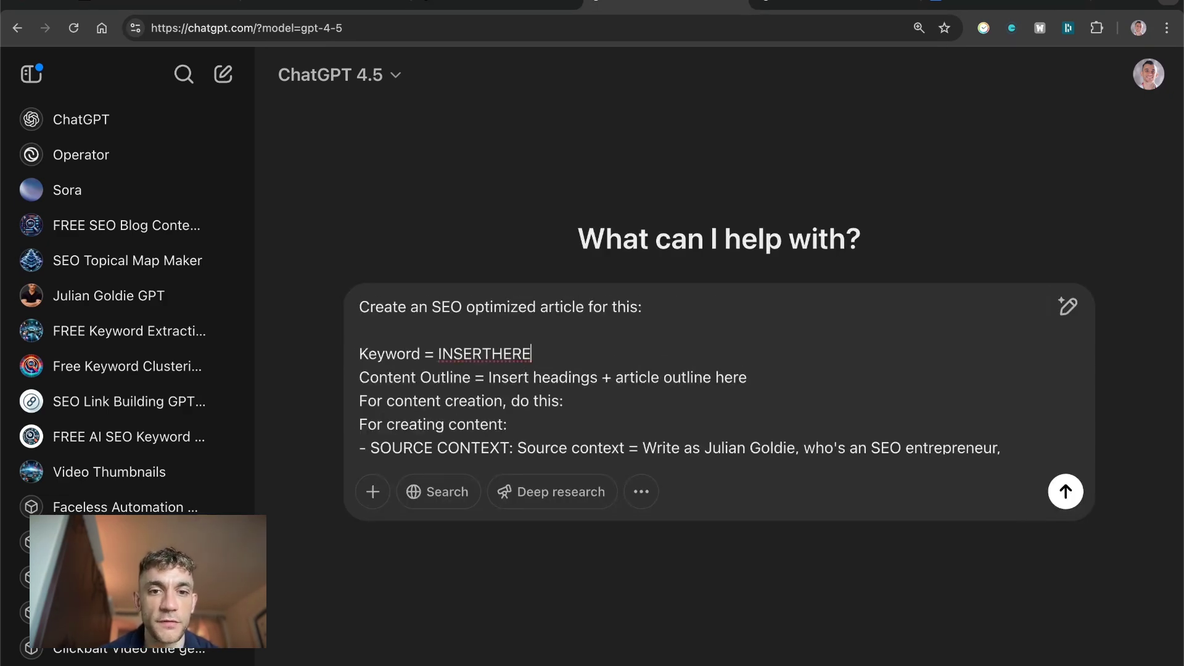
{"action": "left_click_drag", "start_coordinate": [532, 354], "coordinate": [424, 354]}
{"action": "key", "text": "shift+Right"}
{"action": "key", "text": "shift+Right"}
{"action": "type", "text": "SEO T"}
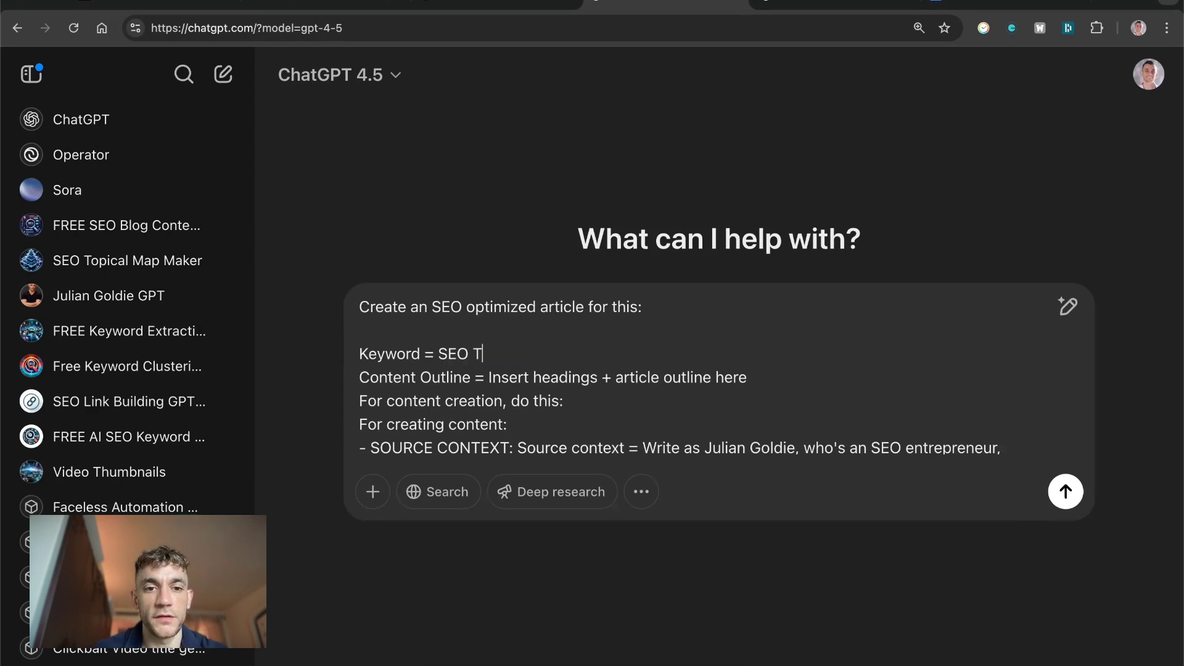
{"action": "type", "text": "raining Japan"}
Send the edited prompt to the GPT-4o chat, then return to GPT-4.5 and halve the window.
{"action": "key", "text": "ctrl+a"}
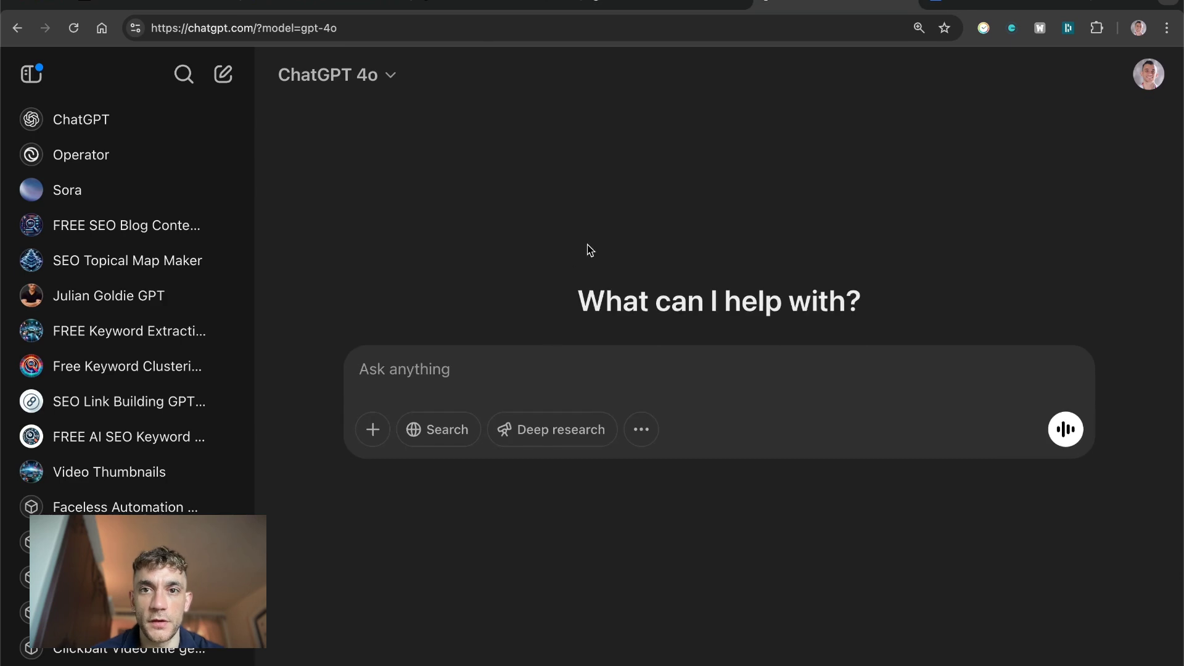
{"action": "key", "text": "ctrl+v"}
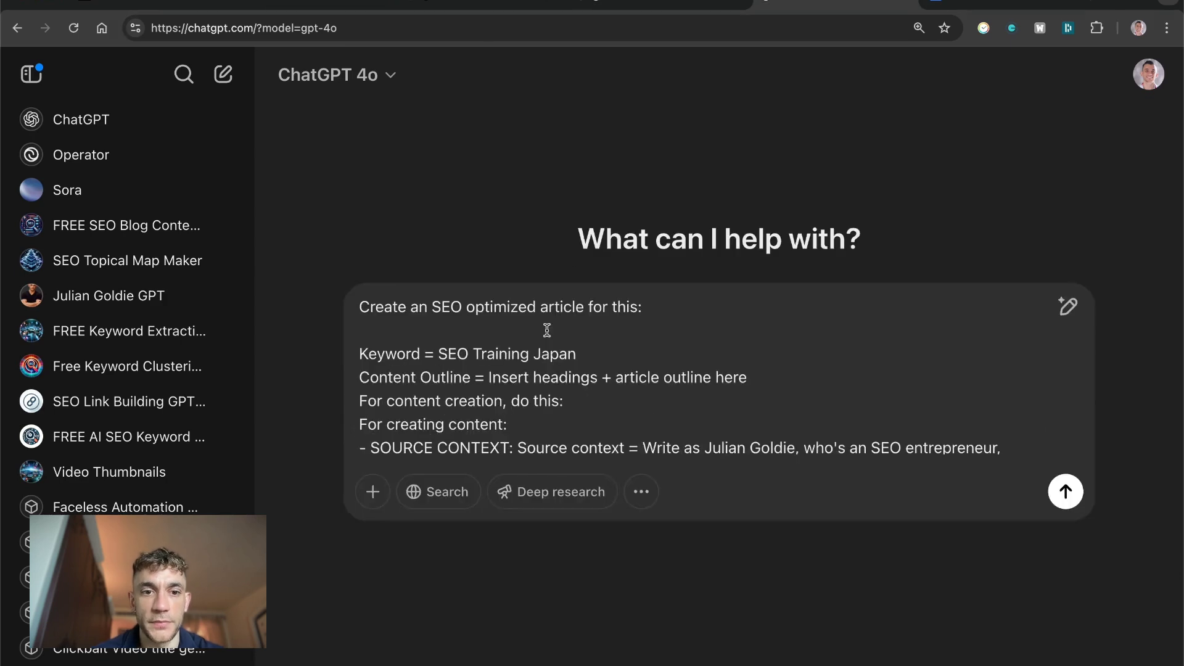
{"action": "key", "text": "Return"}
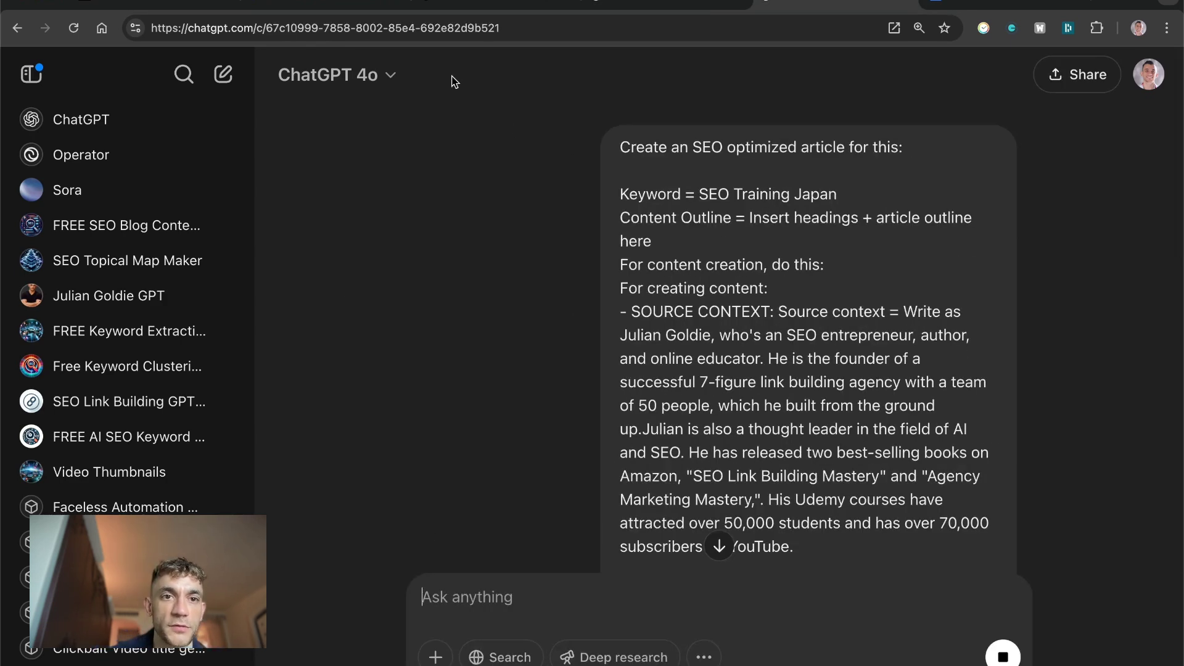
{"action": "left_click", "coordinate": [636, 9]}
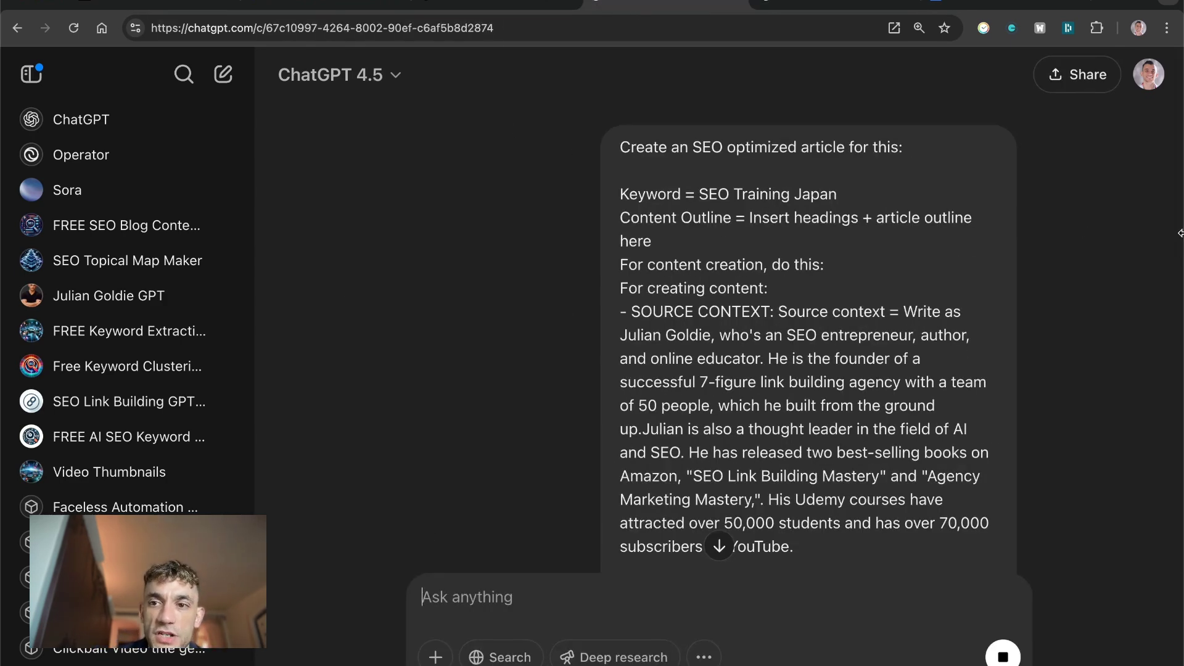
{"action": "left_click_drag", "start_coordinate": [1180, 233], "coordinate": [616, 349]}
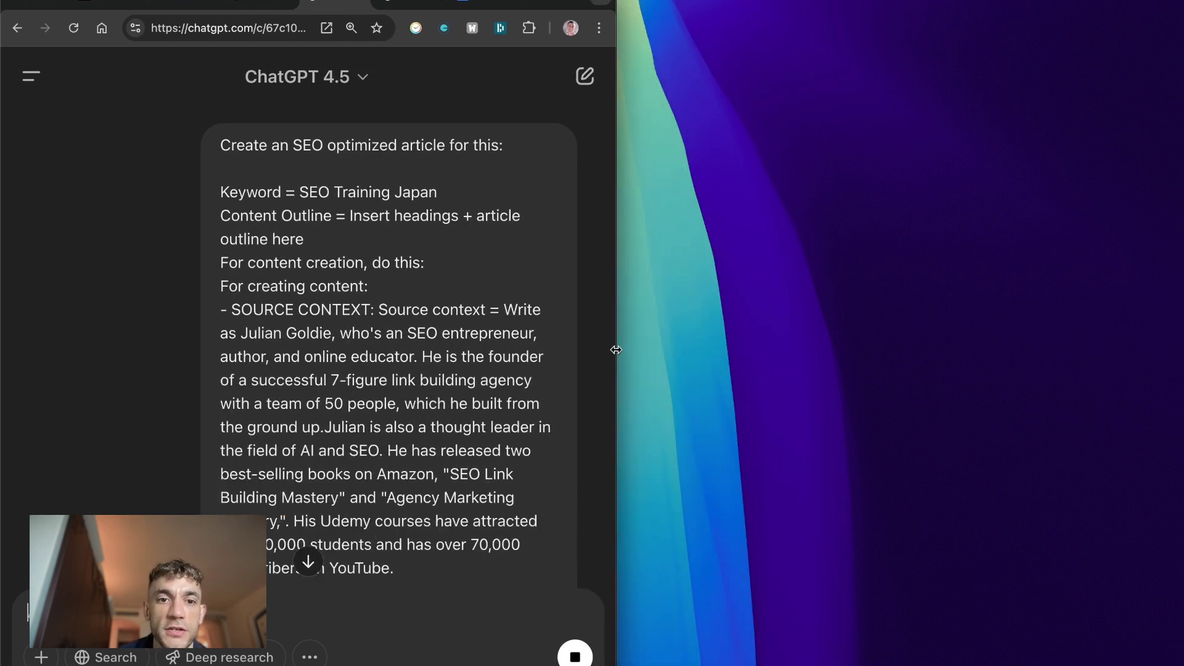
Place the GPT-4.5 and GPT-4o chats in side-by-side windows at 100% zoom and expand the 4.5 article.
{"action": "left_click_drag", "start_coordinate": [404, 5], "coordinate": [700, 4]}
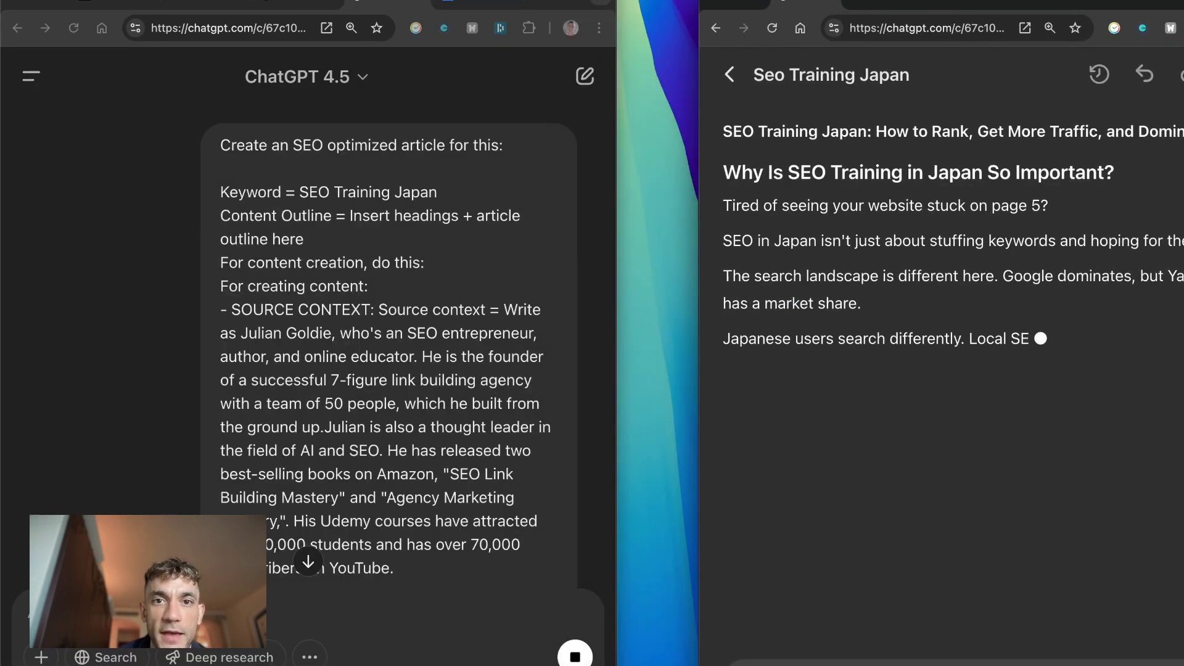
{"action": "left_click", "coordinate": [543, 217]}
{"action": "scroll", "coordinate": [537, 327], "scroll_direction": "down", "scroll_amount": 10}
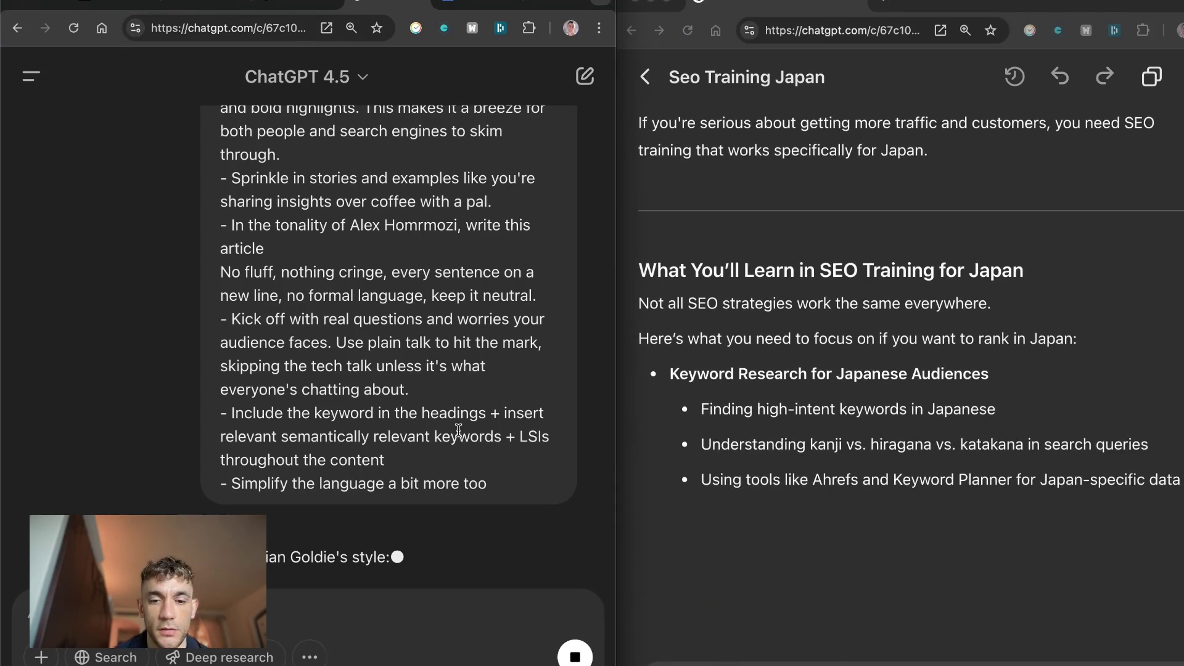
{"action": "key", "text": "ctrl+0"}
{"action": "scroll", "coordinate": [459, 434], "scroll_direction": "down", "scroll_amount": 5}
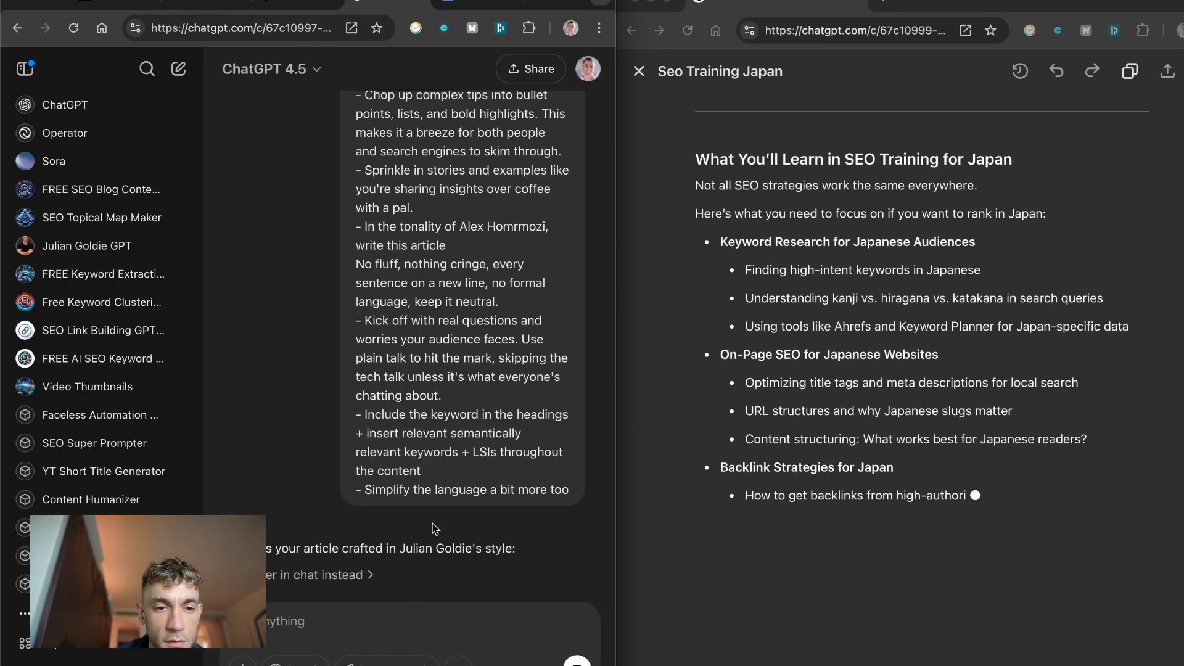
{"action": "scroll", "coordinate": [474, 606], "scroll_direction": "down", "scroll_amount": 5}
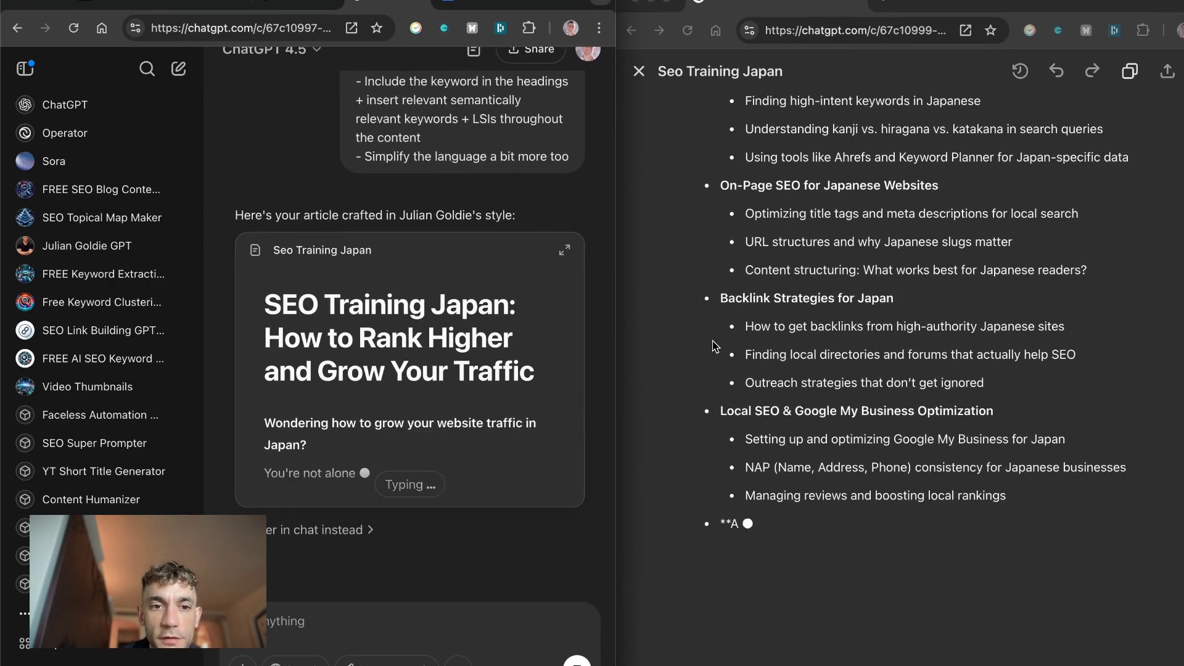
{"action": "scroll", "coordinate": [714, 346], "scroll_direction": "up", "scroll_amount": 9}
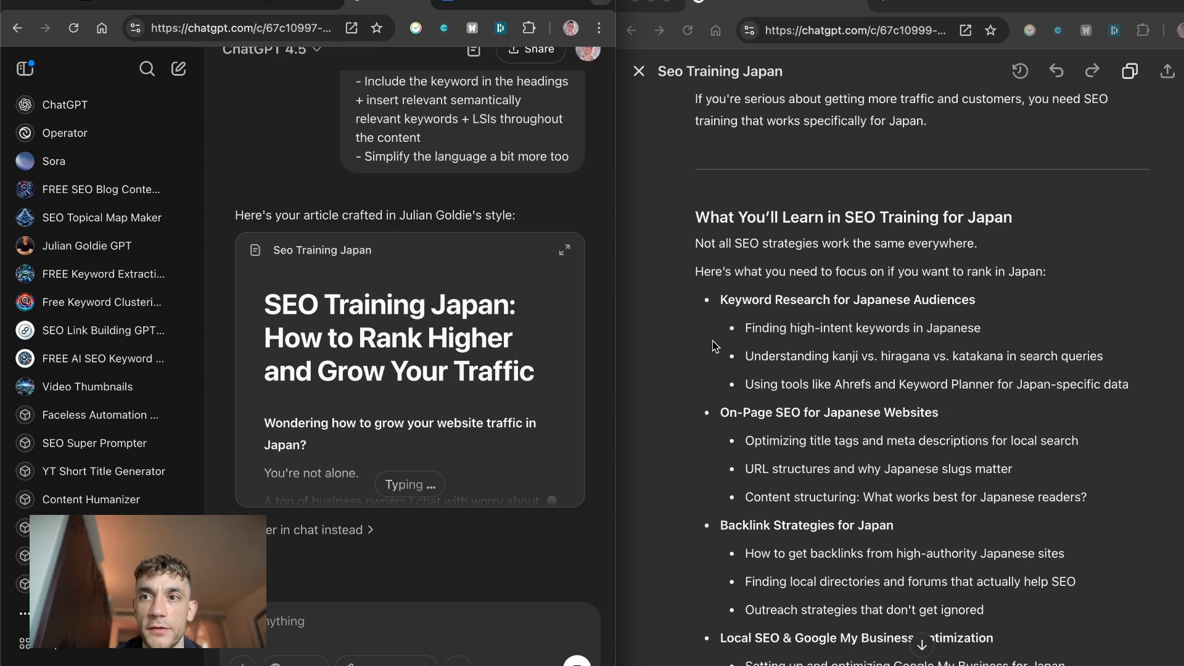
{"action": "scroll", "coordinate": [714, 346], "scroll_direction": "down", "scroll_amount": 10}
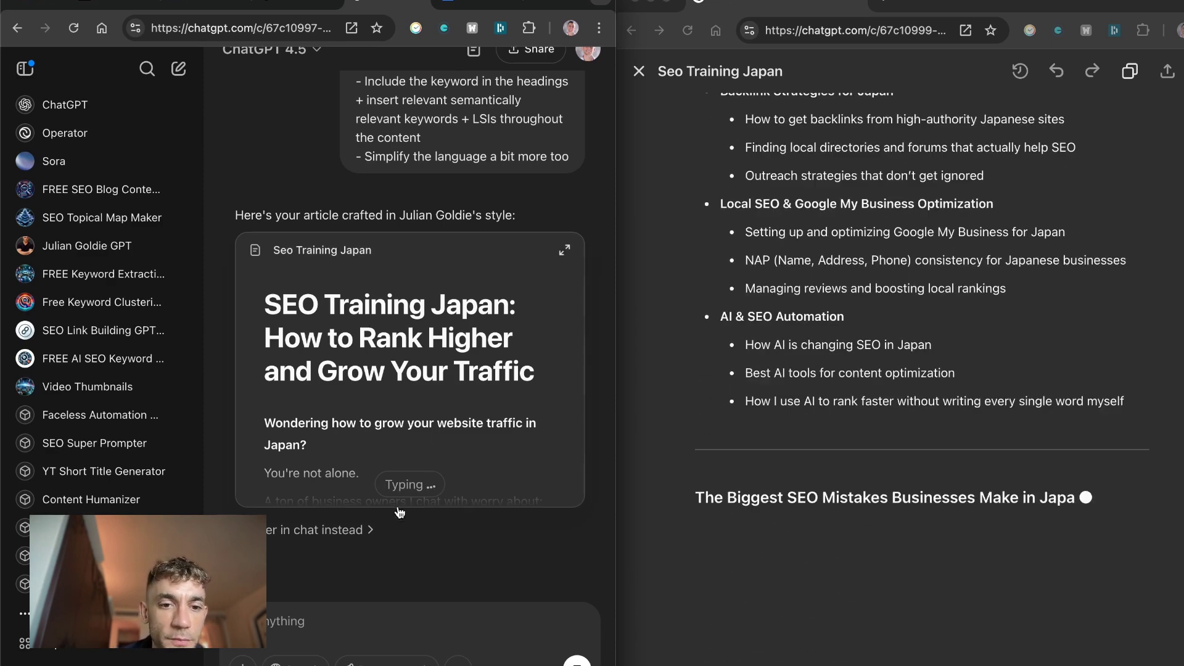
{"action": "left_click", "coordinate": [472, 341]}
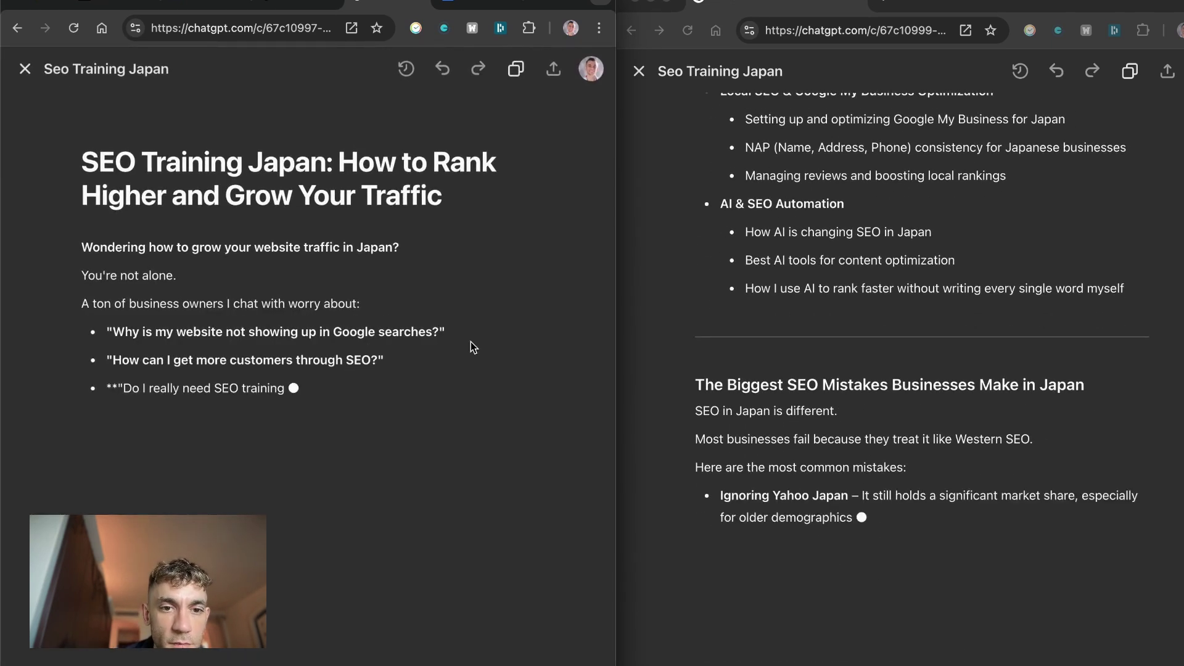
{"action": "scroll", "coordinate": [755, 293], "scroll_direction": "up", "scroll_amount": 10}
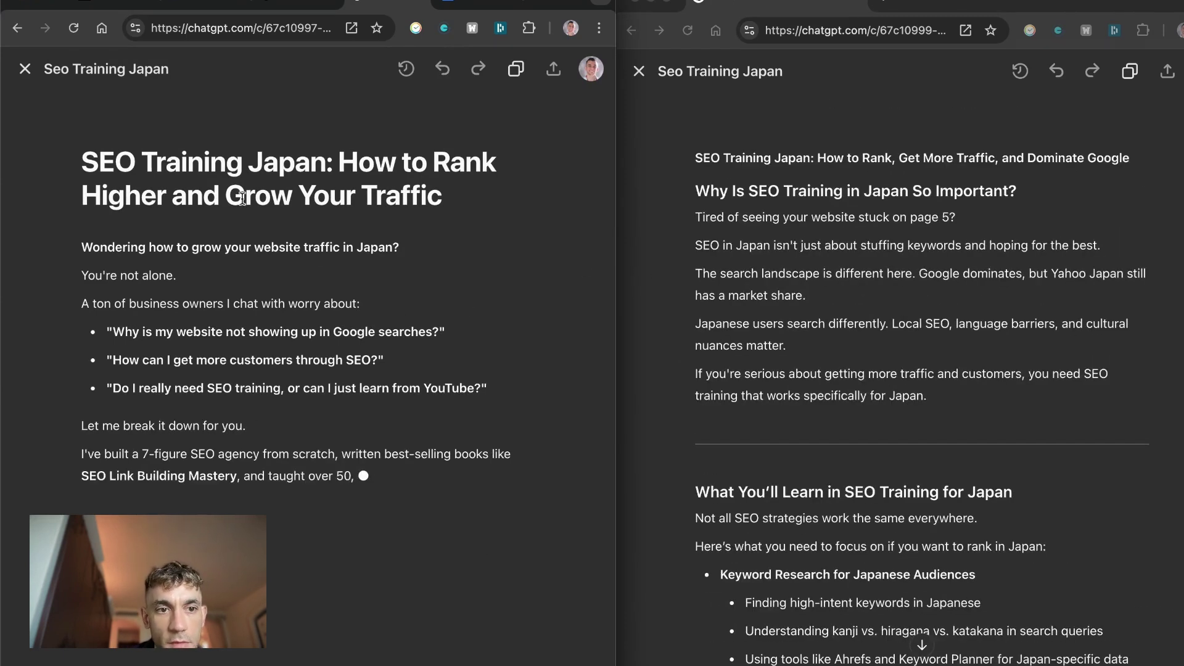
{"action": "left_click", "coordinate": [726, 269]}
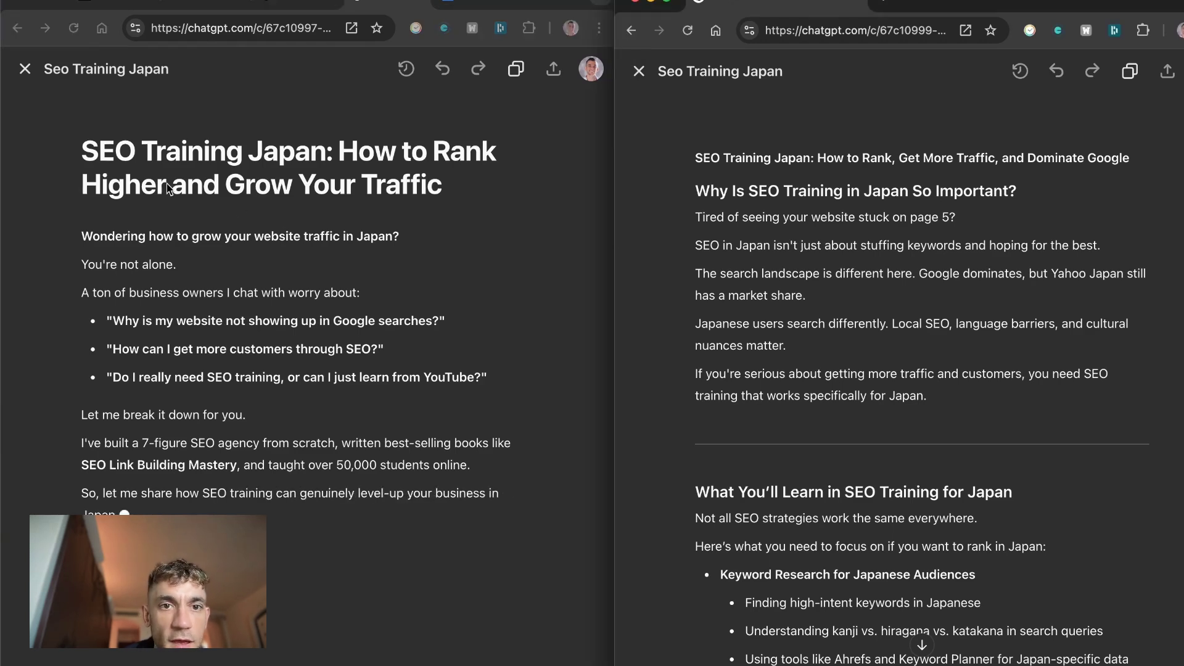
{"action": "scroll", "coordinate": [166, 184], "scroll_direction": "up", "scroll_amount": 1}
{"action": "left_click", "coordinate": [276, 157]}
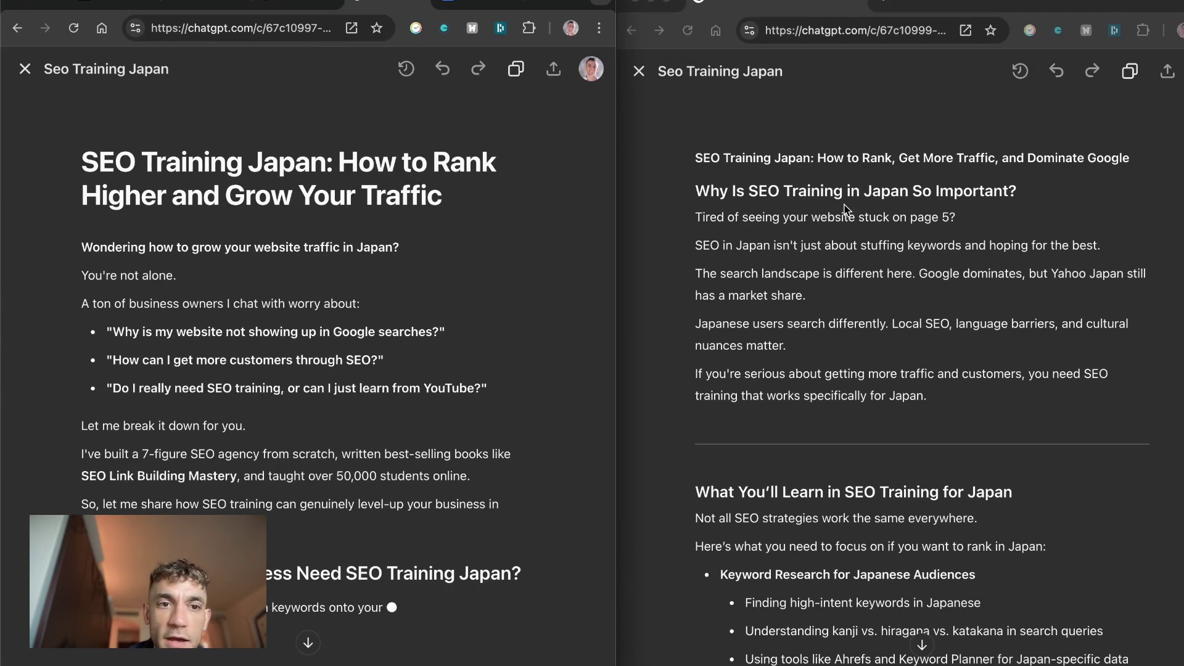
{"action": "left_click", "coordinate": [799, 172]}
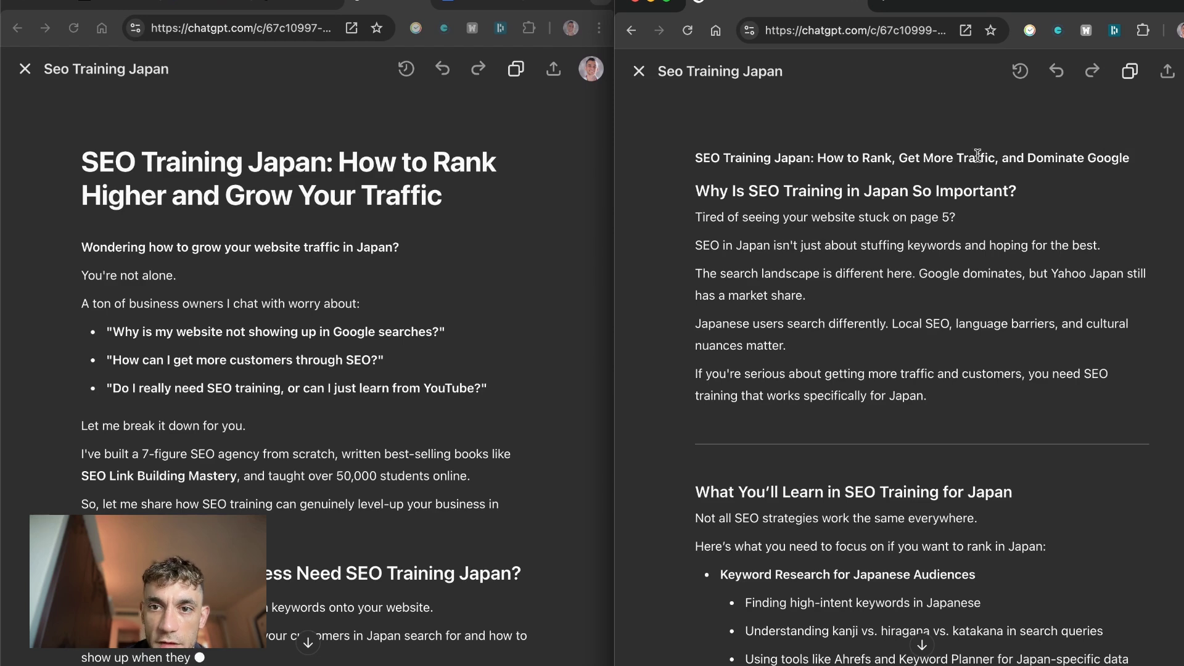
{"action": "scroll", "coordinate": [346, 335], "scroll_direction": "down", "scroll_amount": 3}
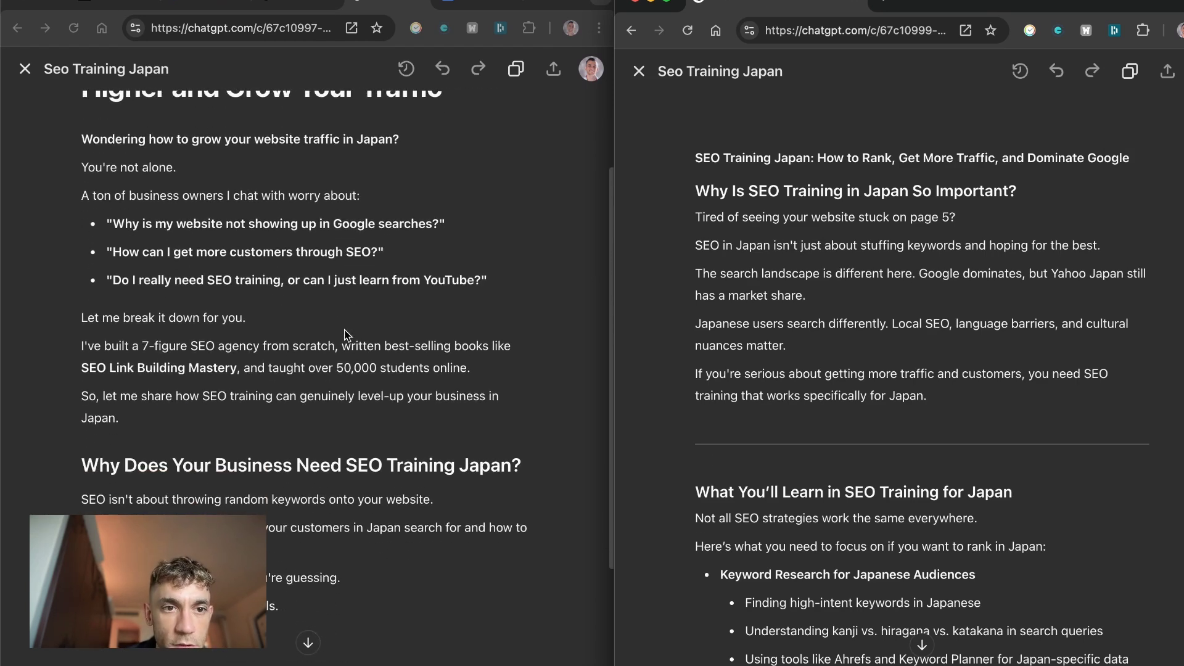
{"action": "left_click", "coordinate": [336, 257]}
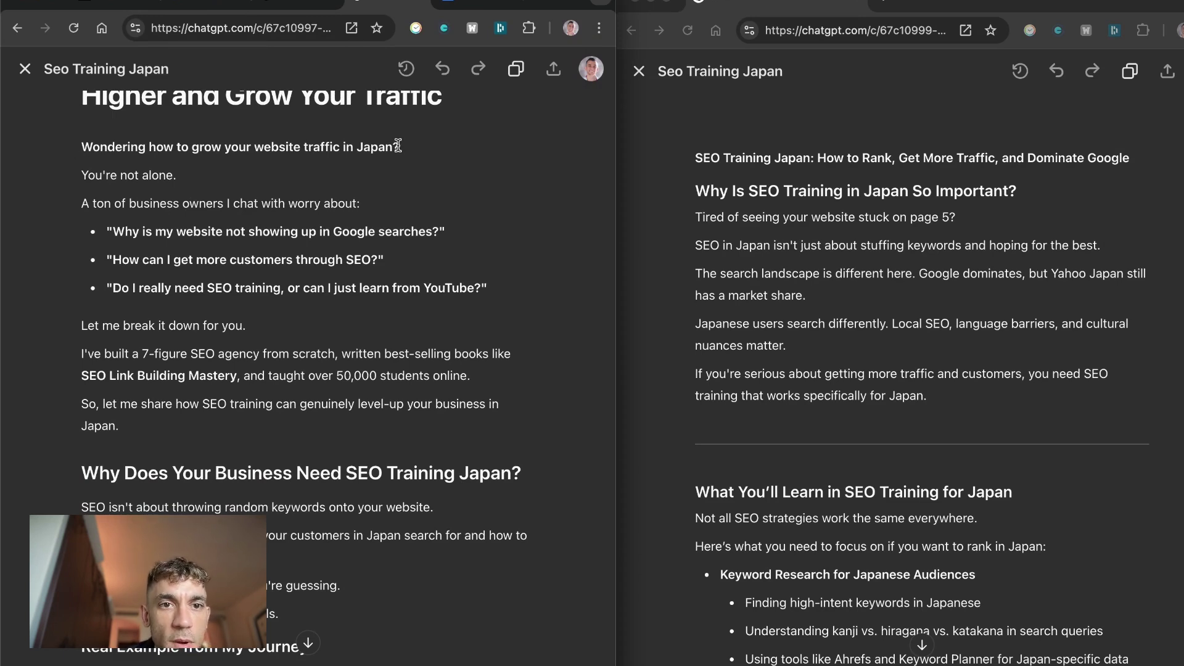
{"action": "double_click", "coordinate": [359, 145]}
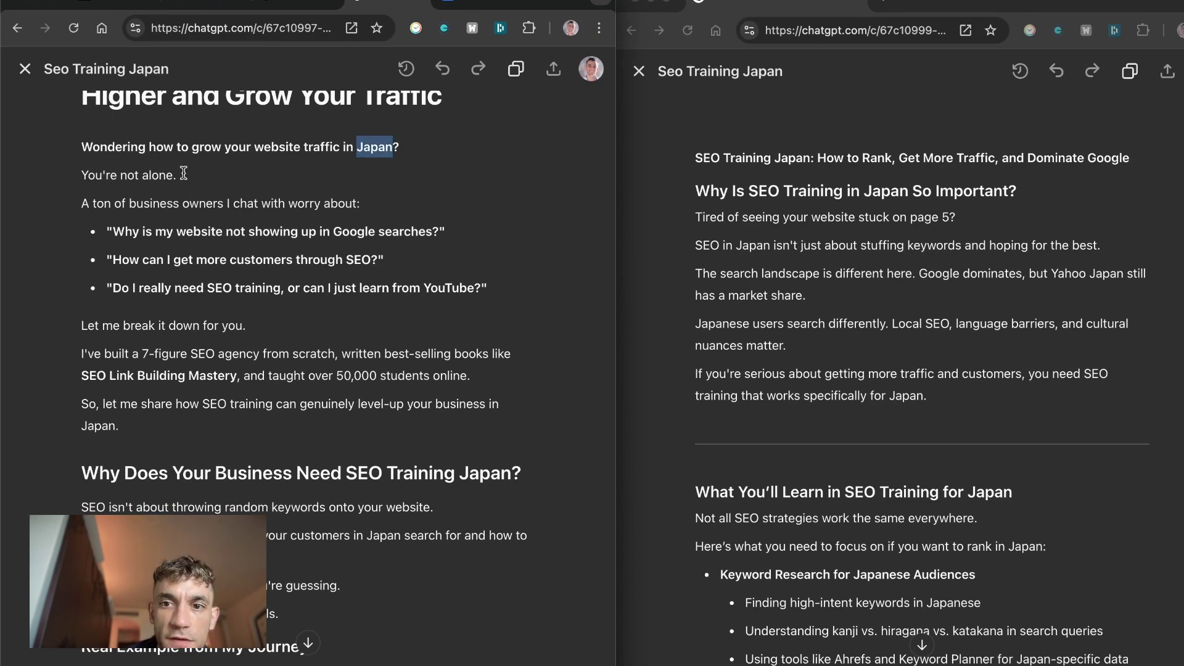
{"action": "scroll", "coordinate": [470, 207], "scroll_direction": "up", "scroll_amount": 3}
{"action": "left_click", "coordinate": [727, 251]}
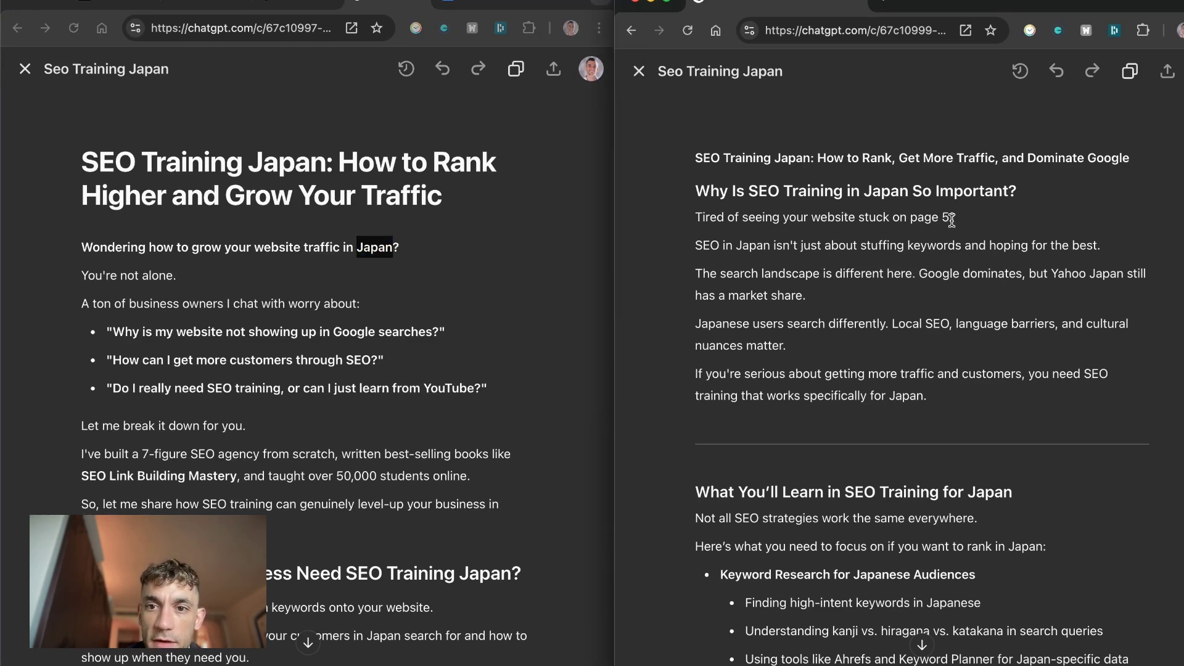
{"action": "left_click", "coordinate": [456, 250]}
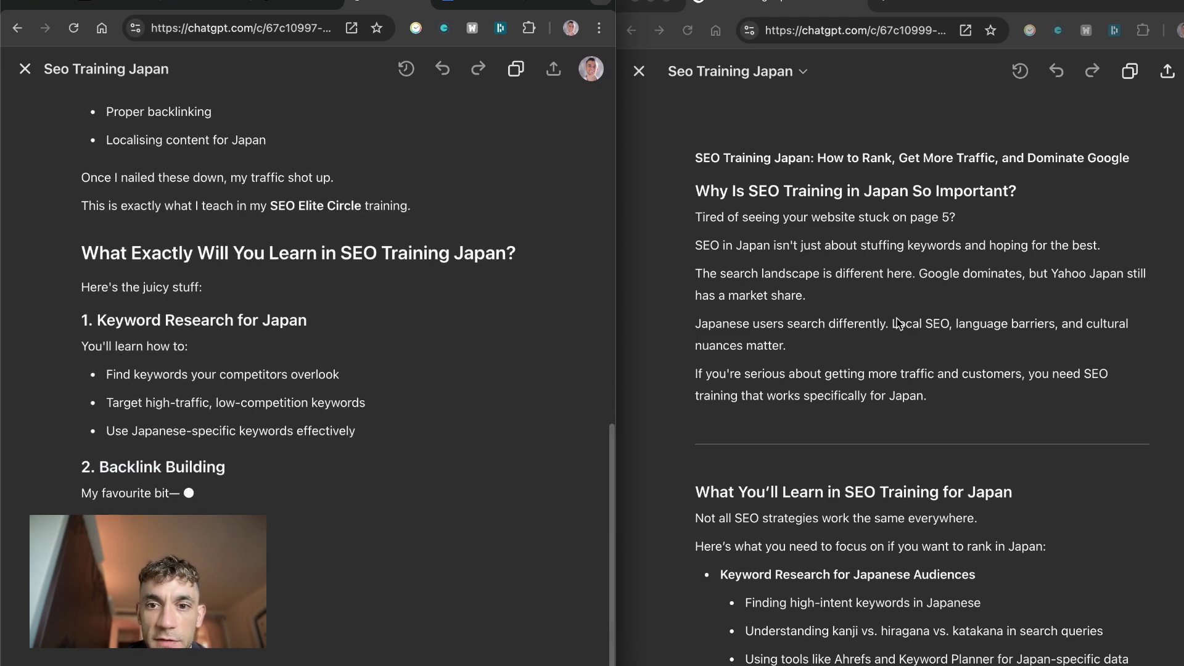
{"action": "left_click", "coordinate": [798, 370]}
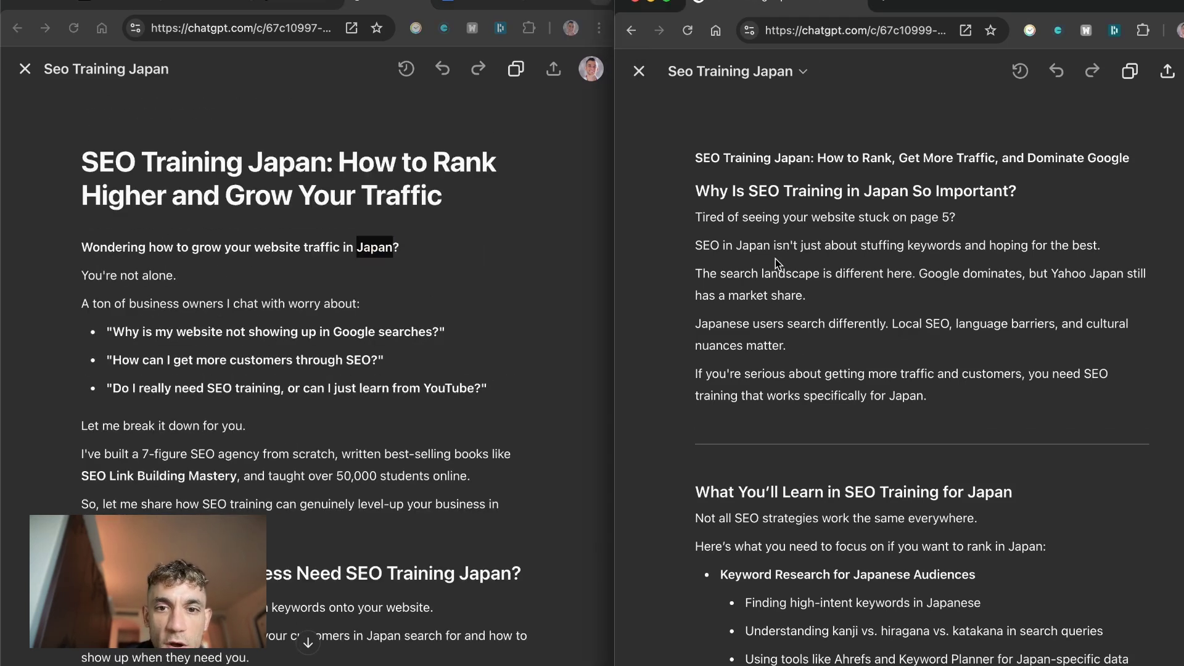
{"action": "left_click", "coordinate": [695, 190]}
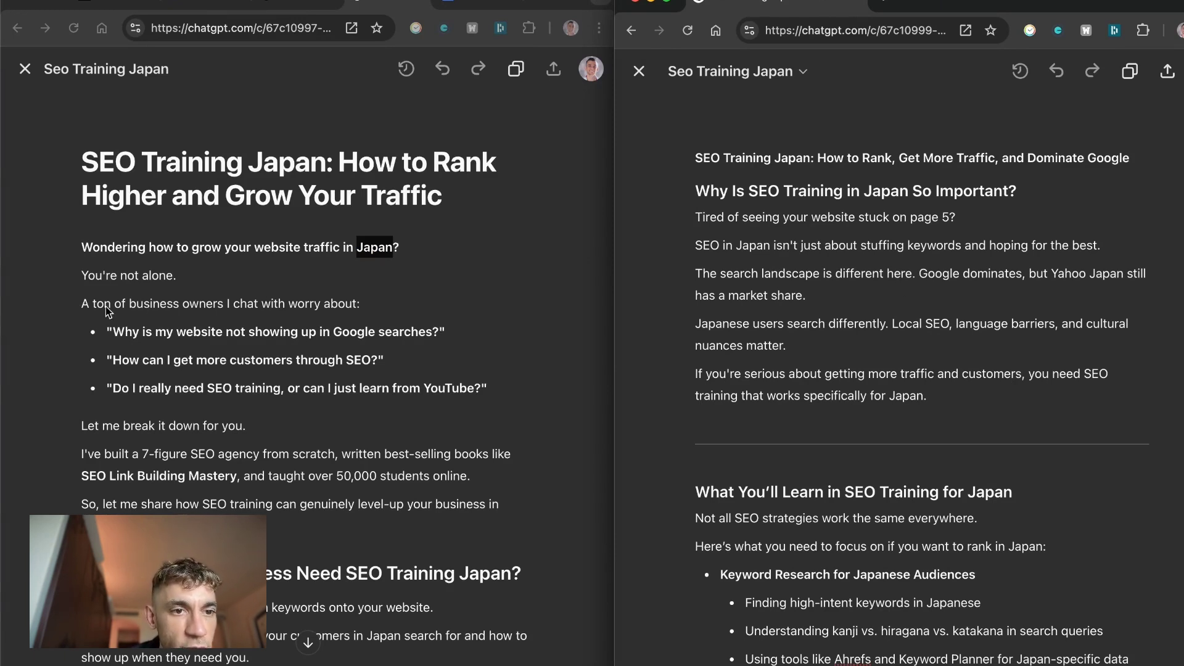
{"action": "left_click", "coordinate": [71, 309]}
{"action": "left_click", "coordinate": [74, 308]}
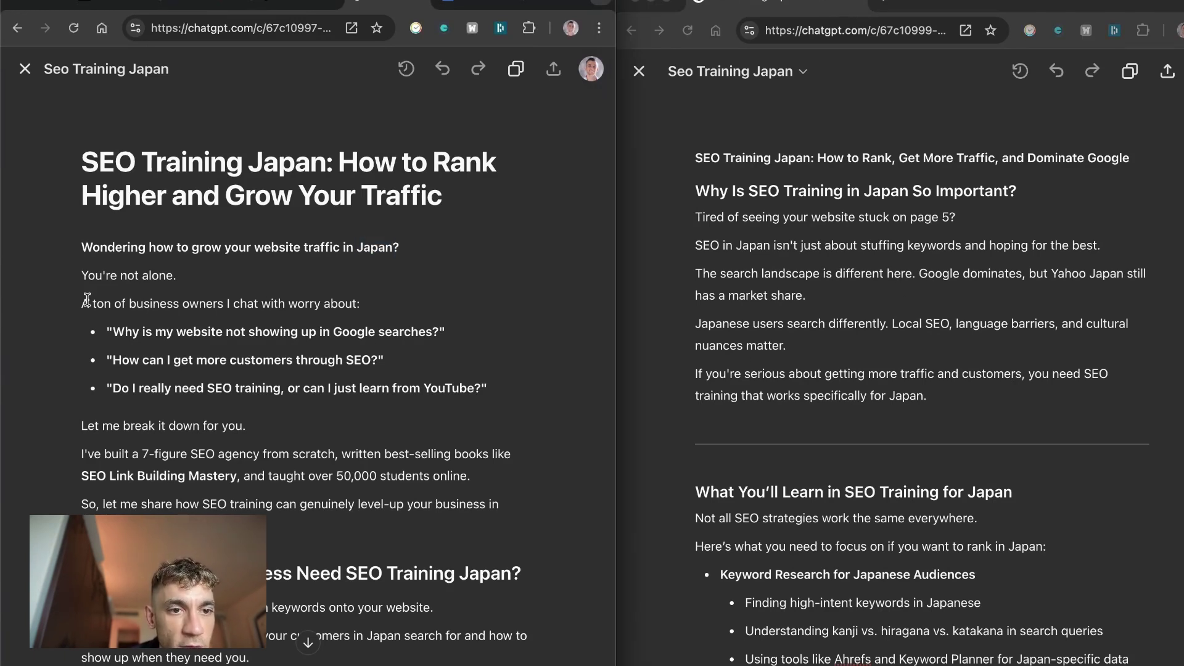
{"action": "left_click_drag", "start_coordinate": [87, 300], "coordinate": [388, 310]}
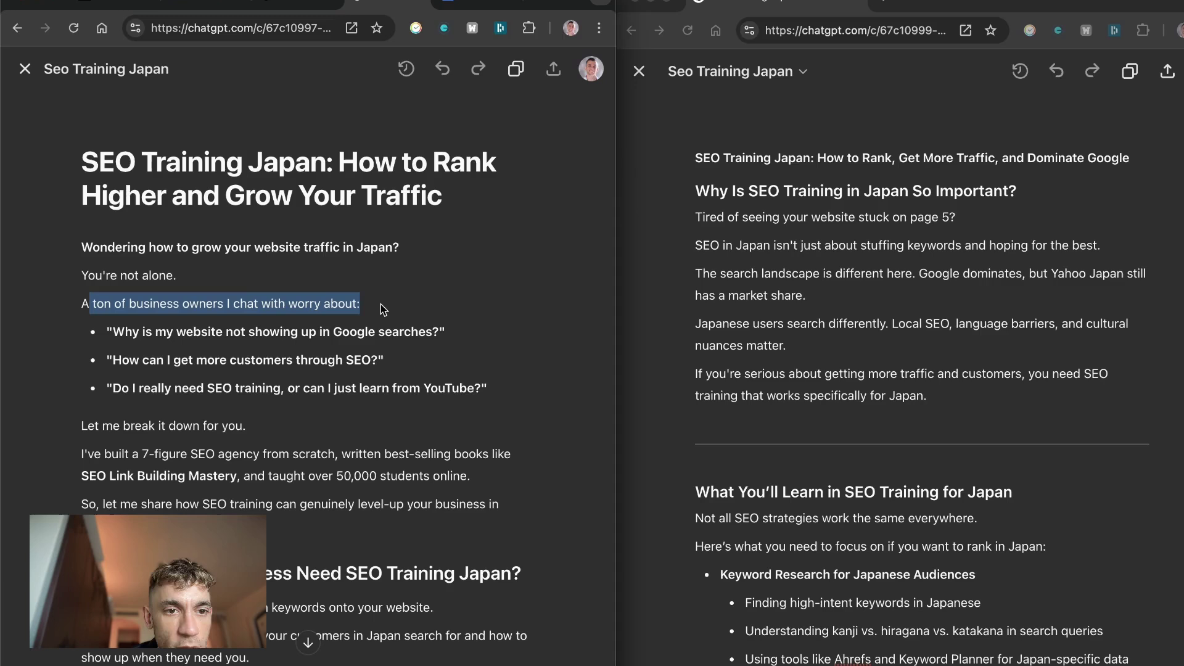
{"action": "triple_click", "coordinate": [339, 303]}
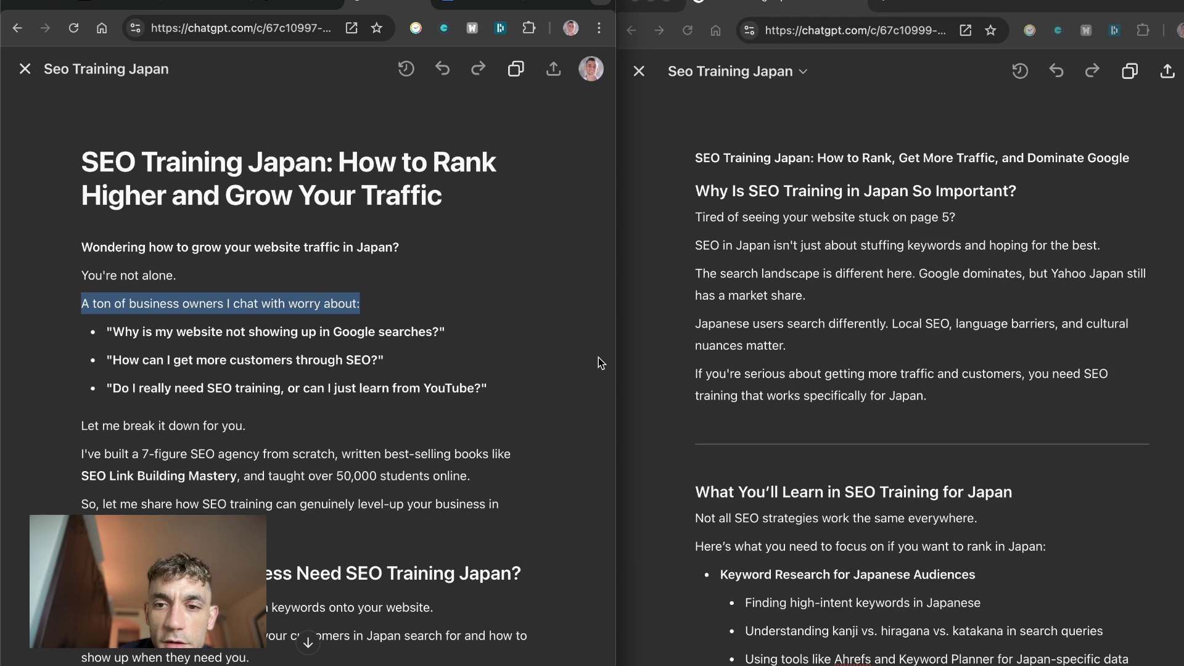
{"action": "left_click", "coordinate": [778, 304]}
{"action": "scroll", "coordinate": [497, 288], "scroll_direction": "down", "scroll_amount": 1}
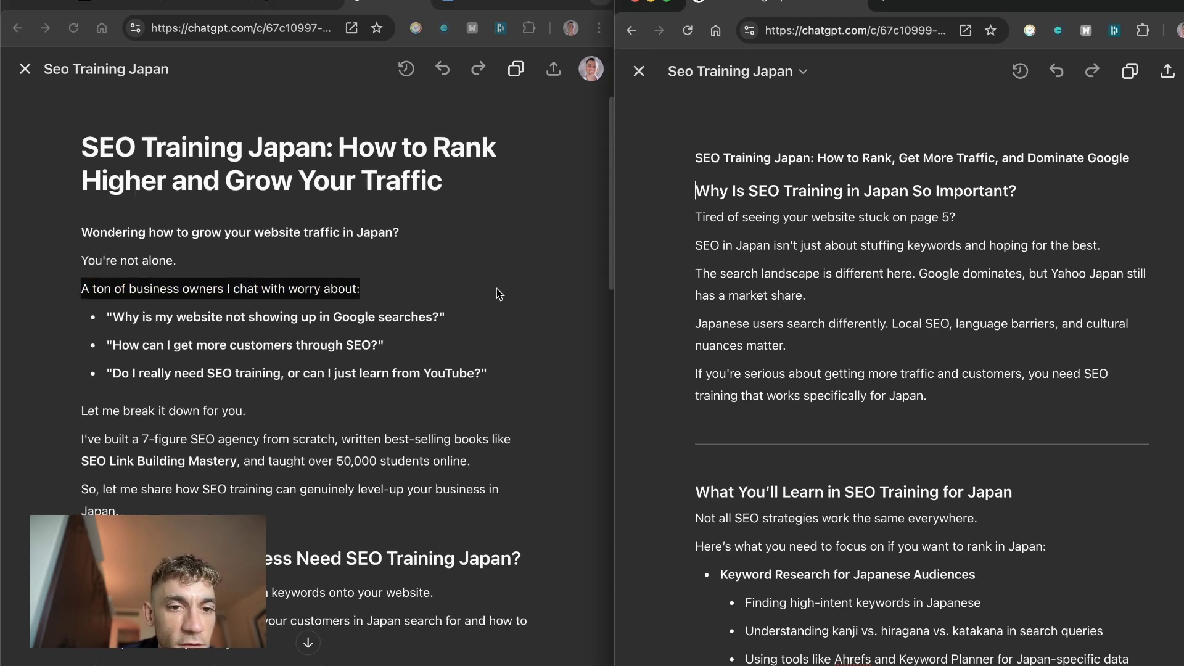
{"action": "double_click", "coordinate": [262, 364]}
{"action": "triple_click", "coordinate": [277, 369]}
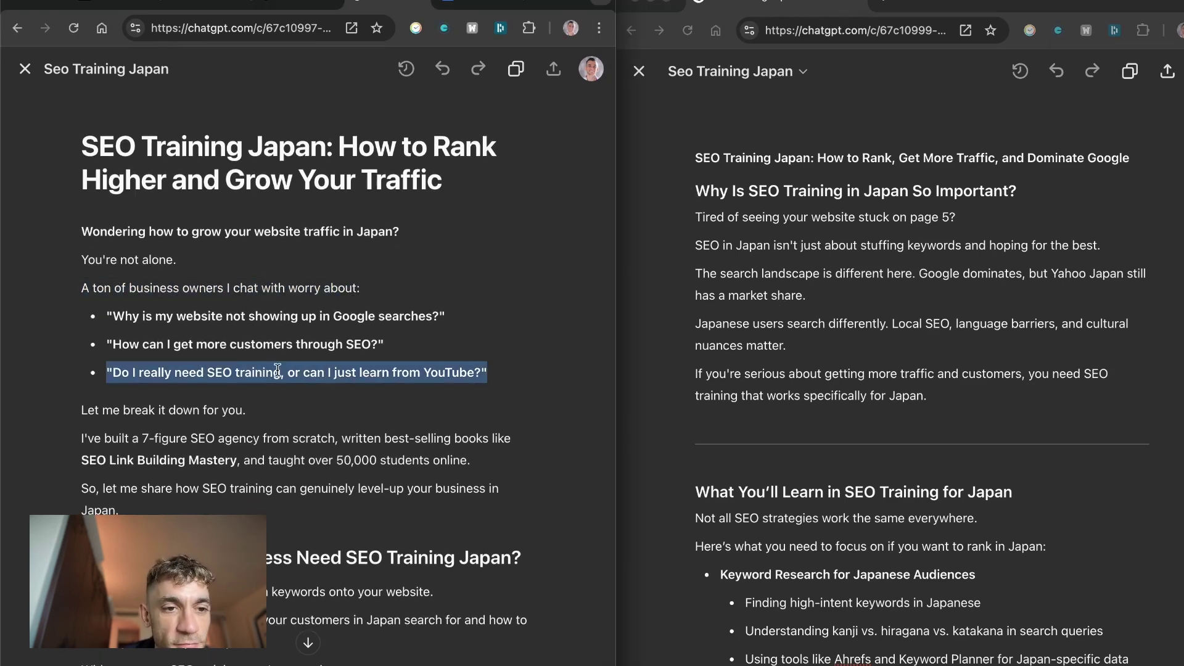
{"action": "triple_click", "coordinate": [335, 340]}
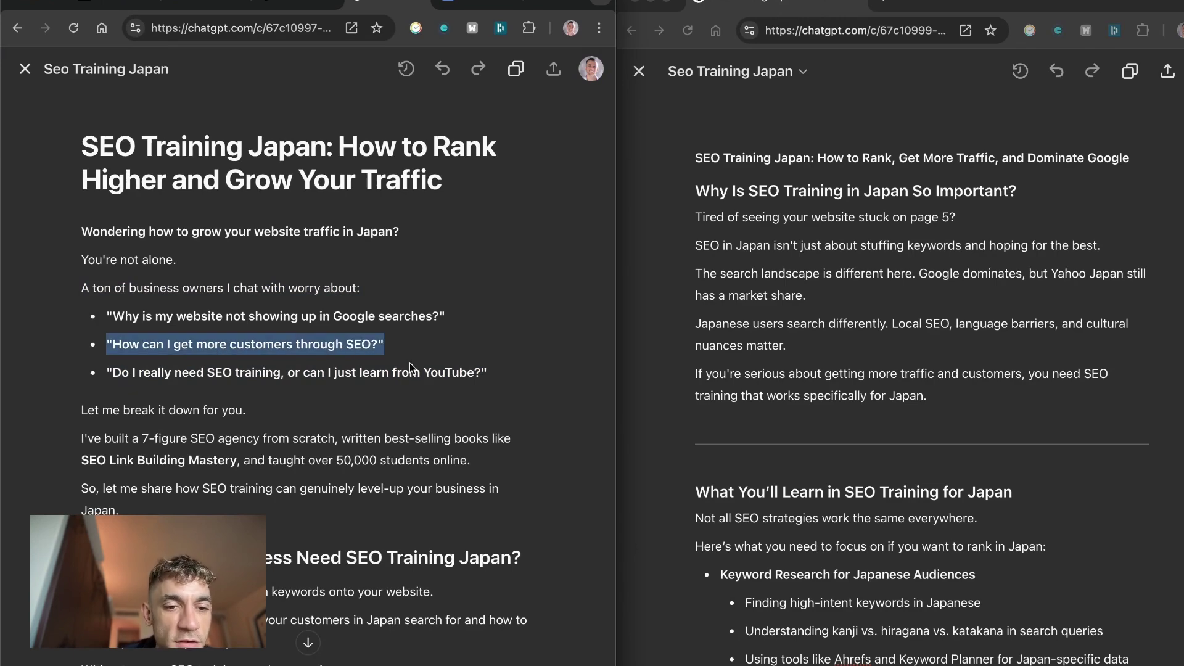
{"action": "scroll", "coordinate": [476, 408], "scroll_direction": "down", "scroll_amount": 5}
{"action": "scroll", "coordinate": [476, 408], "scroll_direction": "down", "scroll_amount": 1}
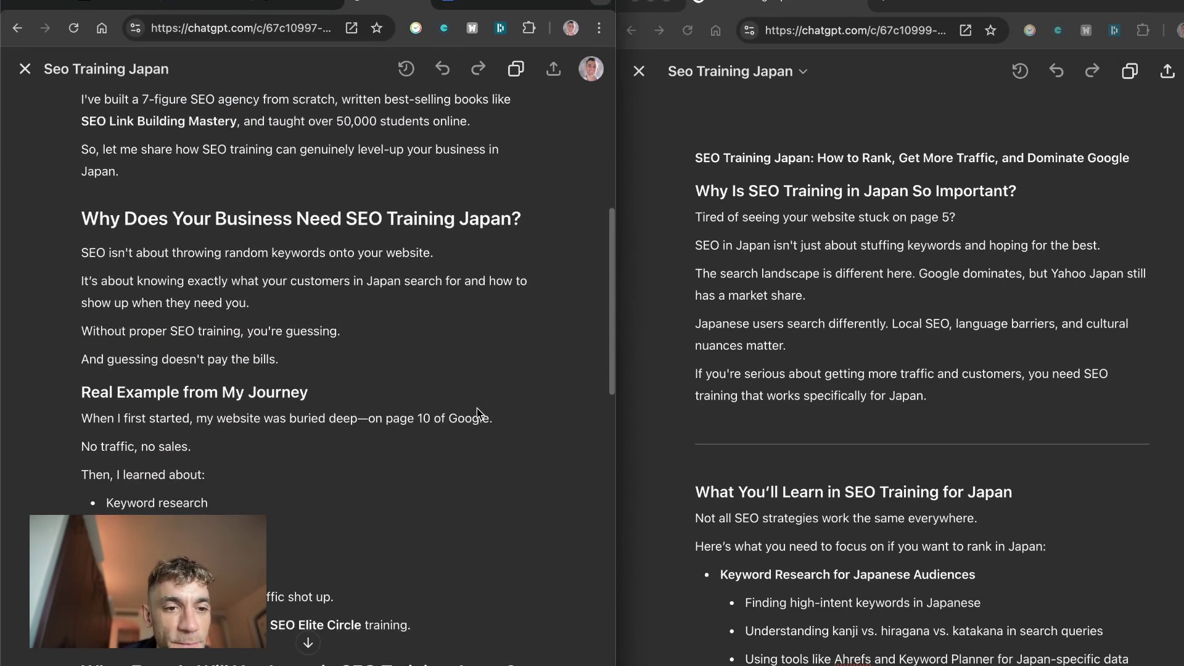
{"action": "scroll", "coordinate": [726, 440], "scroll_direction": "down", "scroll_amount": 5}
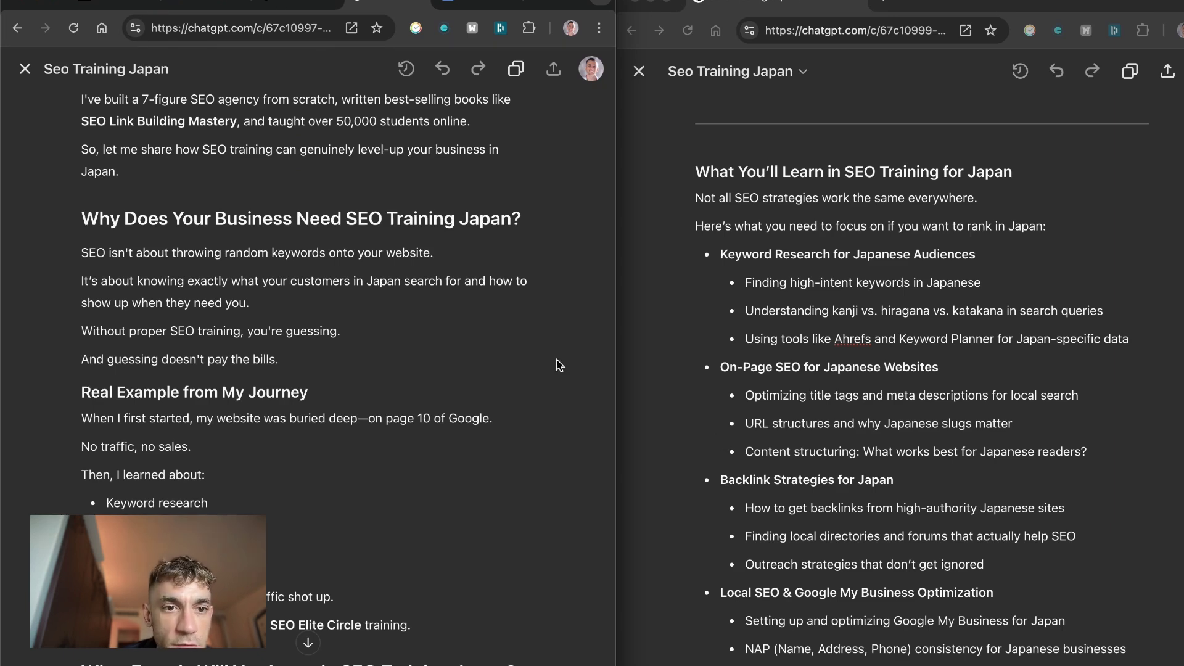
{"action": "scroll", "coordinate": [439, 356], "scroll_direction": "up", "scroll_amount": 1}
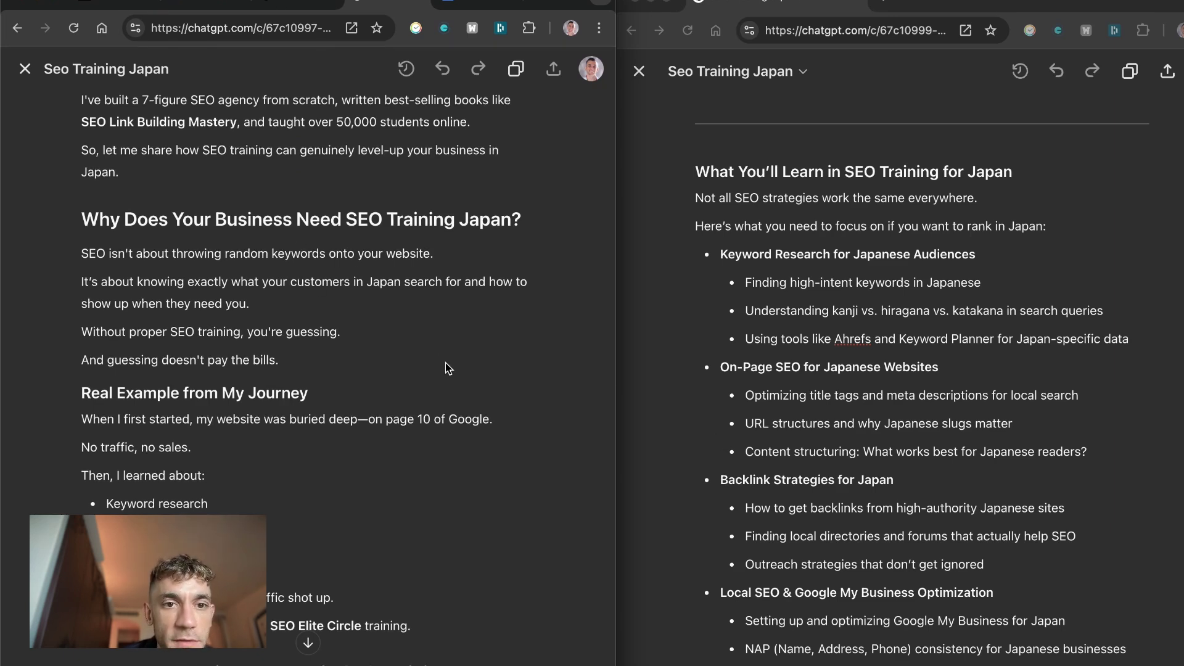
{"action": "left_click", "coordinate": [758, 313]}
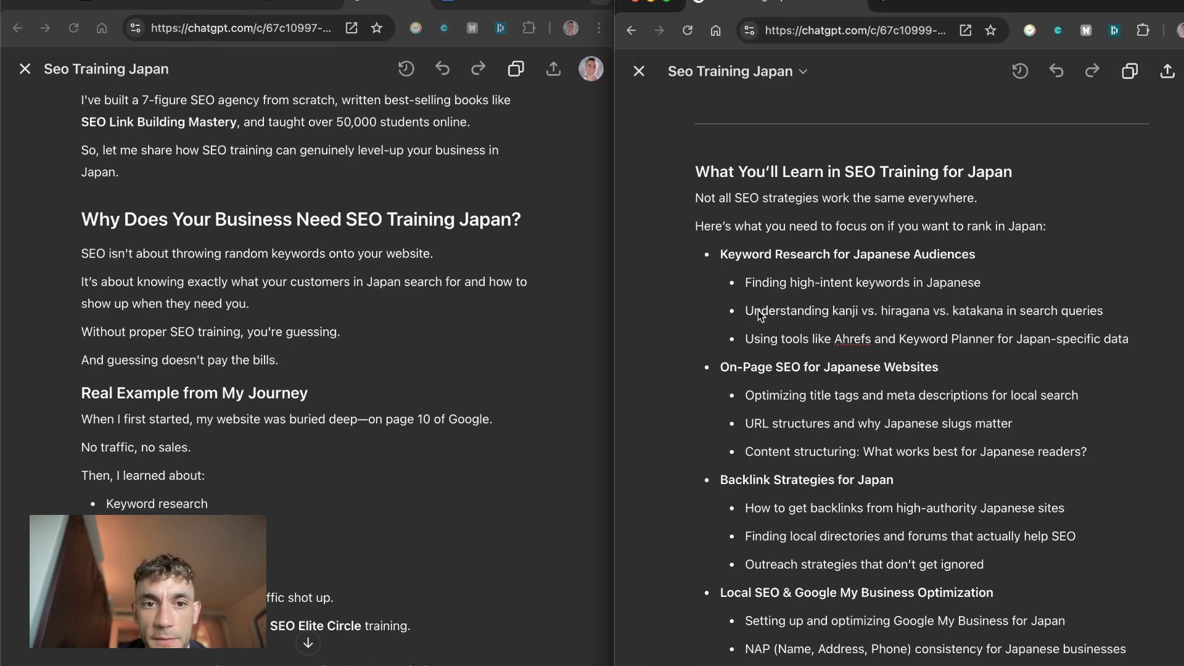
{"action": "scroll", "coordinate": [756, 316], "scroll_direction": "up", "scroll_amount": 1}
{"action": "scroll", "coordinate": [755, 315], "scroll_direction": "down", "scroll_amount": 8}
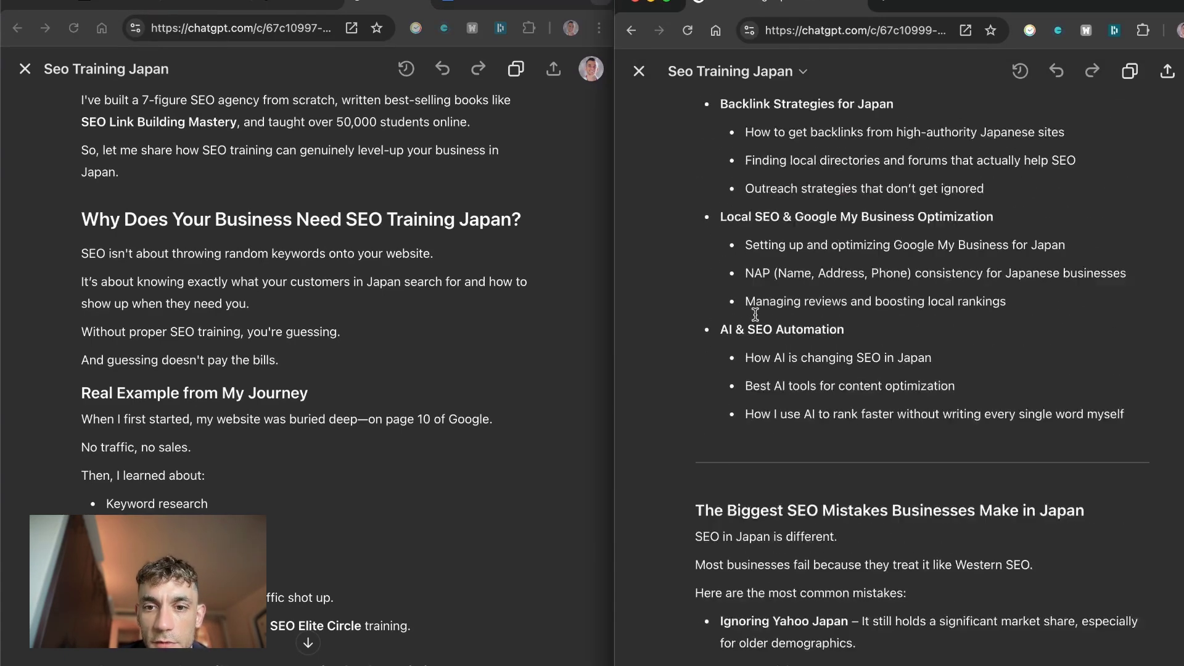
{"action": "scroll", "coordinate": [756, 316], "scroll_direction": "down", "scroll_amount": 7}
{"action": "scroll", "coordinate": [697, 316], "scroll_direction": "up", "scroll_amount": 20}
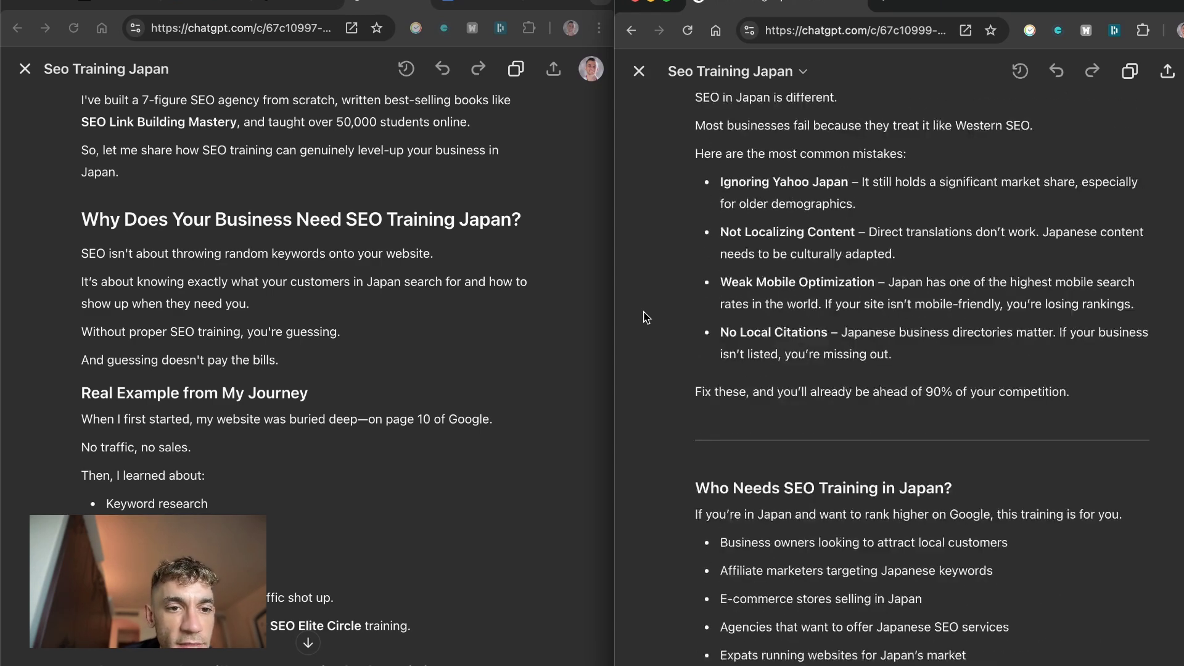
{"action": "left_click", "coordinate": [543, 6]}
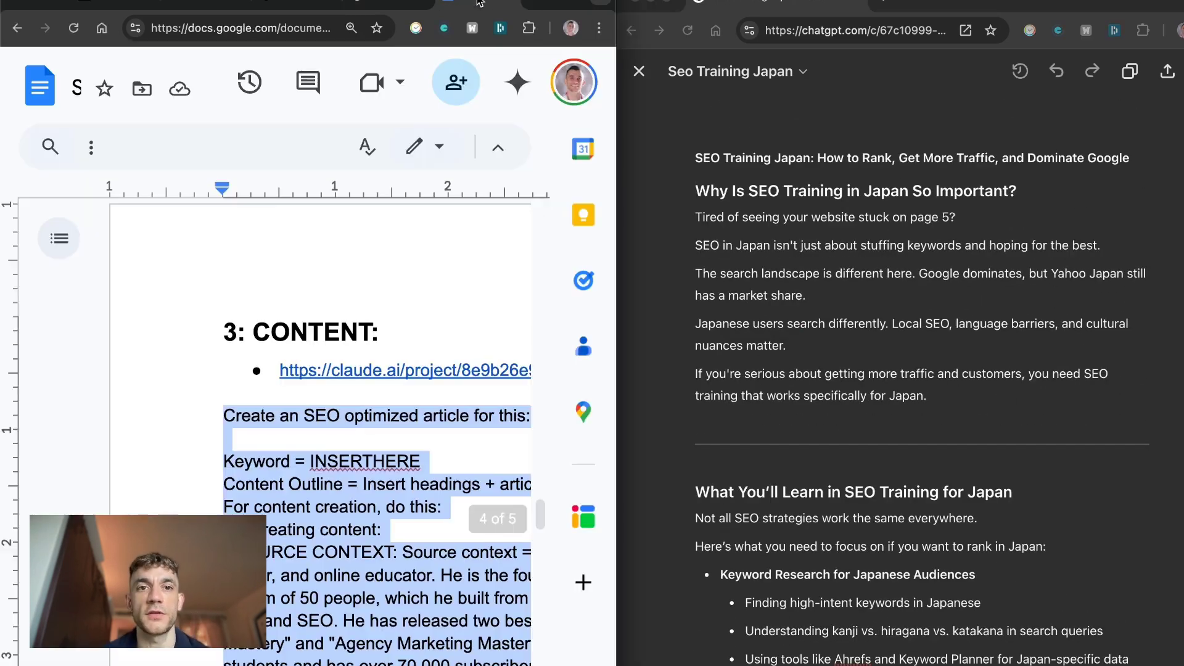
{"action": "key", "text": "ctrl+shift+Tab"}
{"action": "left_click", "coordinate": [818, 198]}
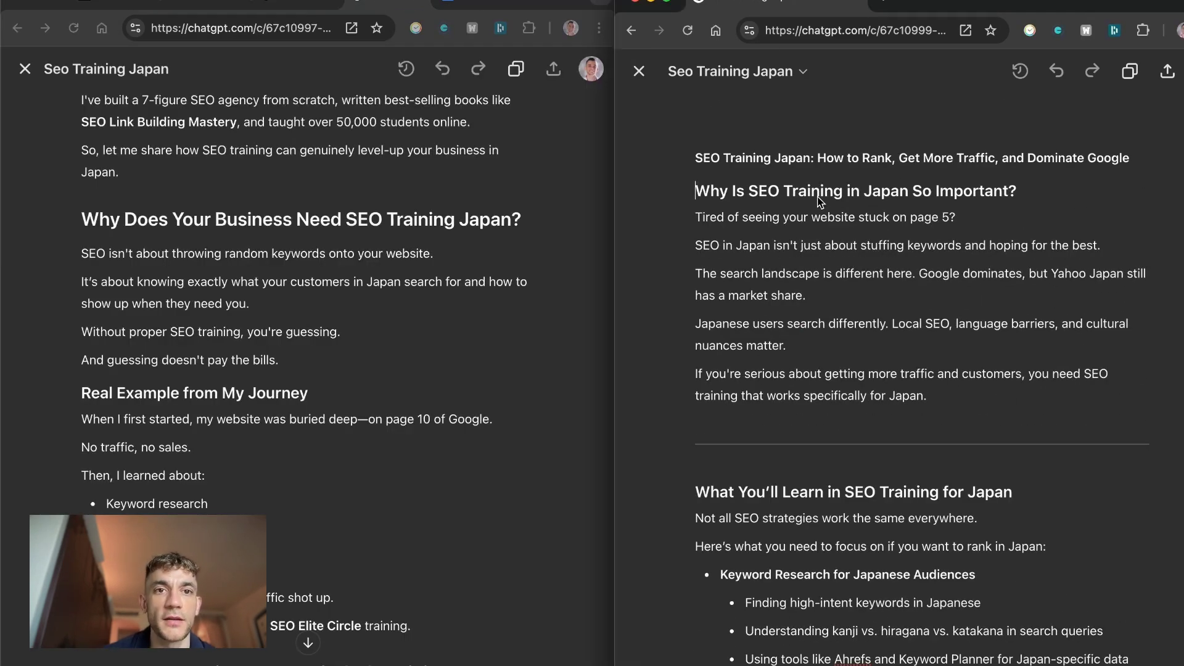
{"action": "scroll", "coordinate": [458, 148], "scroll_direction": "up", "scroll_amount": 6}
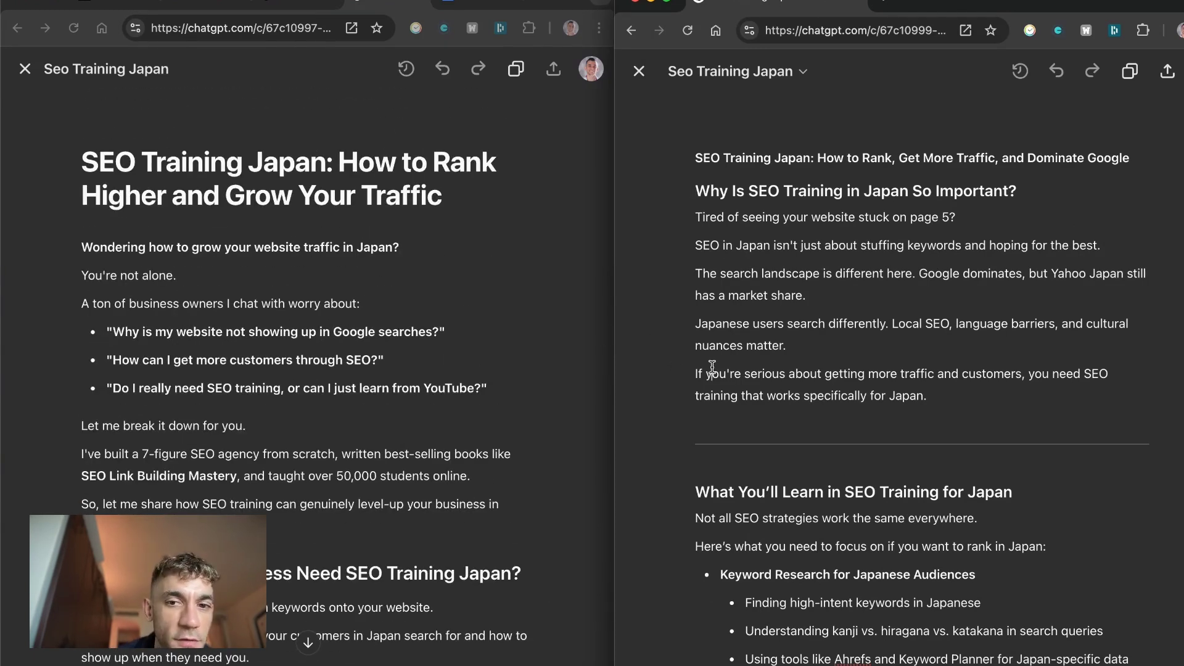
Open claude.ai in a new tab and send the prompt with keyword 'SEO Training Japan'.
{"action": "key", "text": "ctrl+t"}
{"action": "type", "text": "claude.ai/new"}
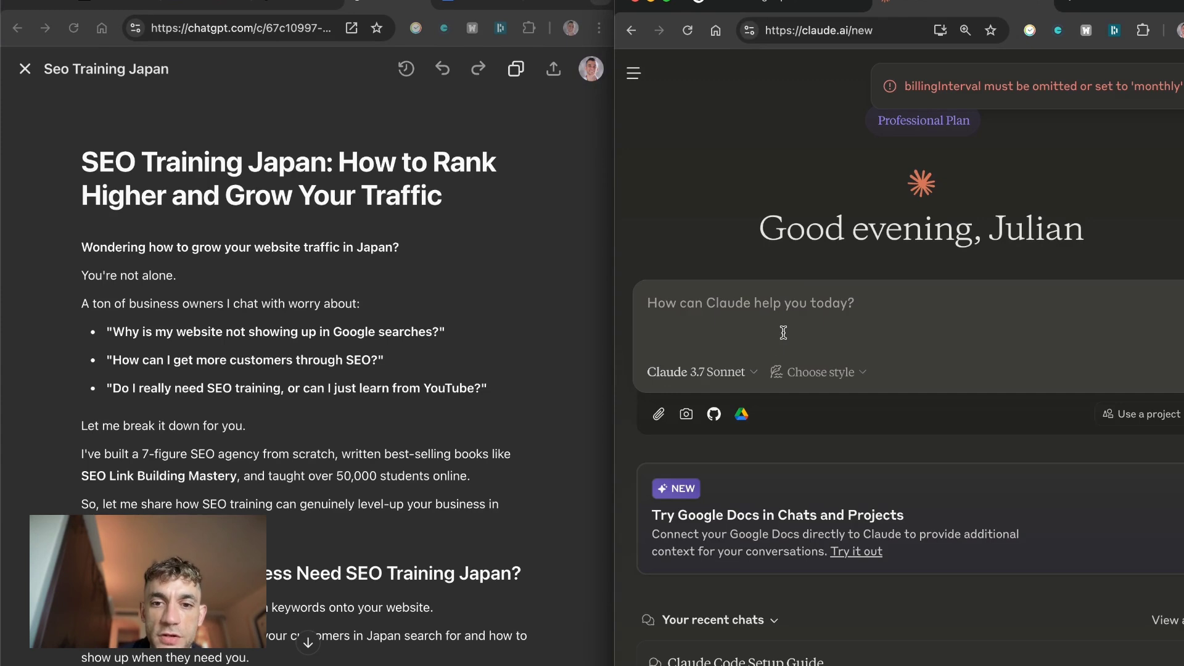
{"action": "key", "text": "super+v"}
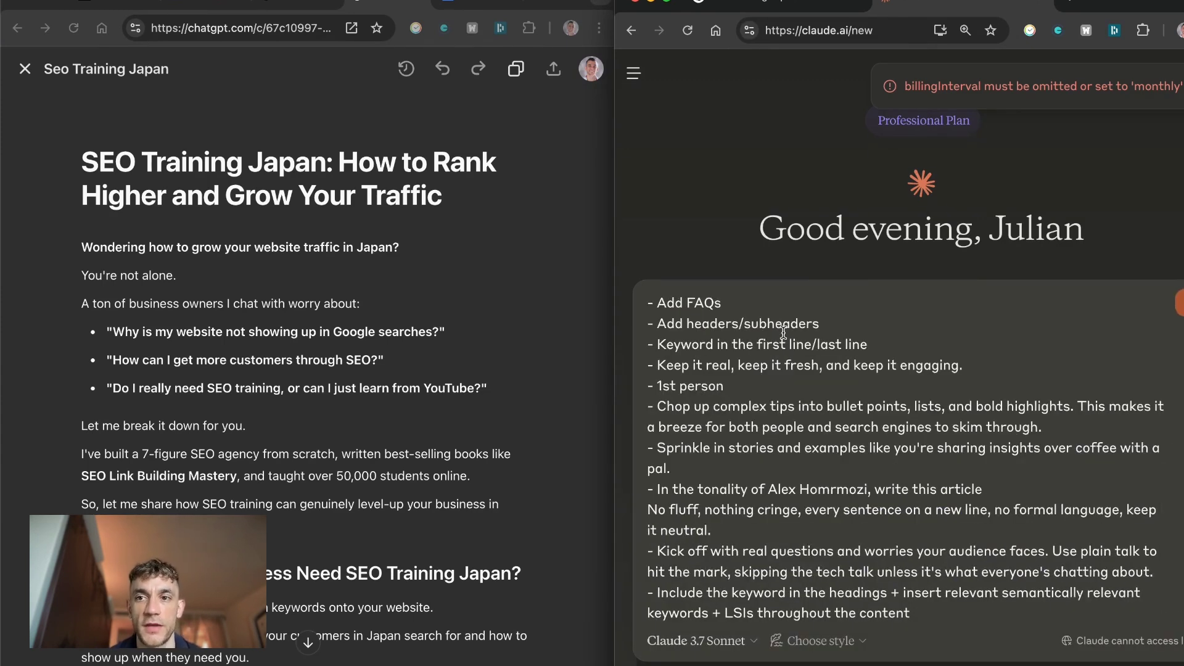
{"action": "scroll", "coordinate": [783, 333], "scroll_direction": "up", "scroll_amount": 10}
{"action": "double_click", "coordinate": [783, 333]}
{"action": "type", "text": "SE"}
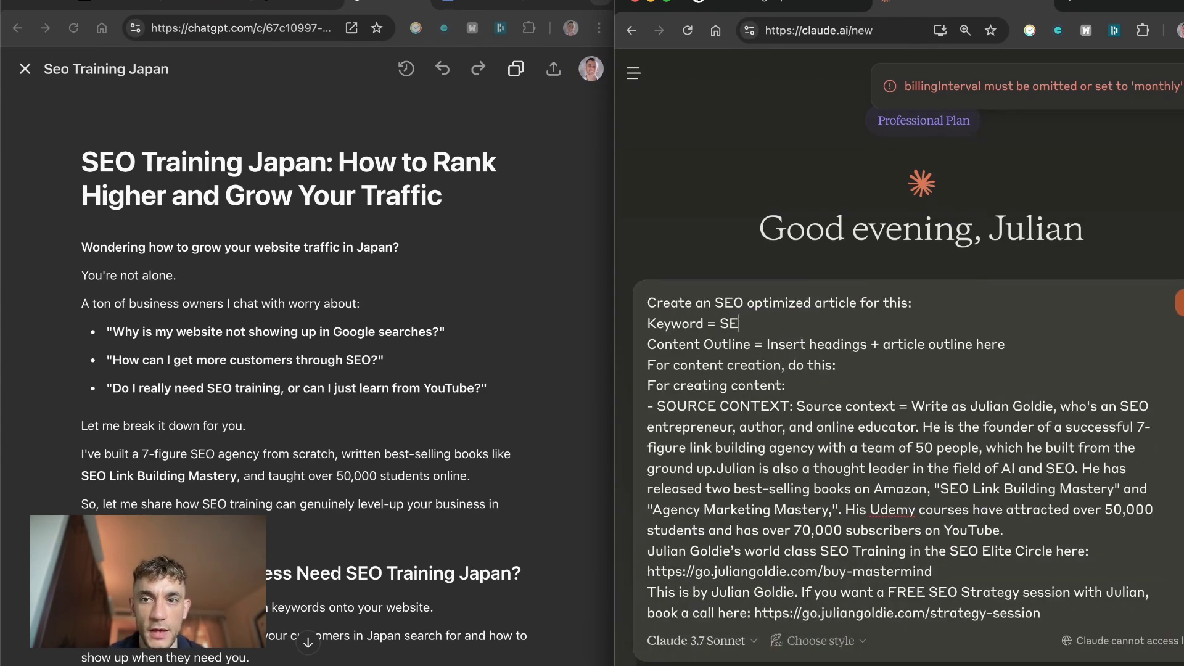
{"action": "type", "text": "O Training Japan"}
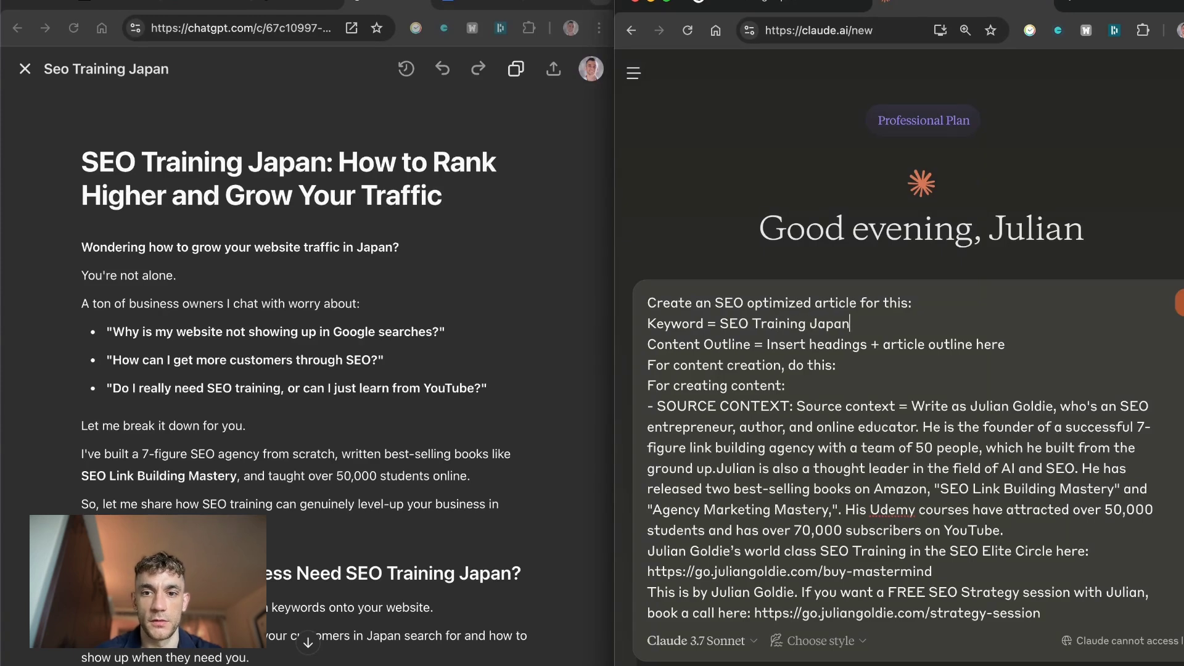
{"action": "key", "text": "Return"}
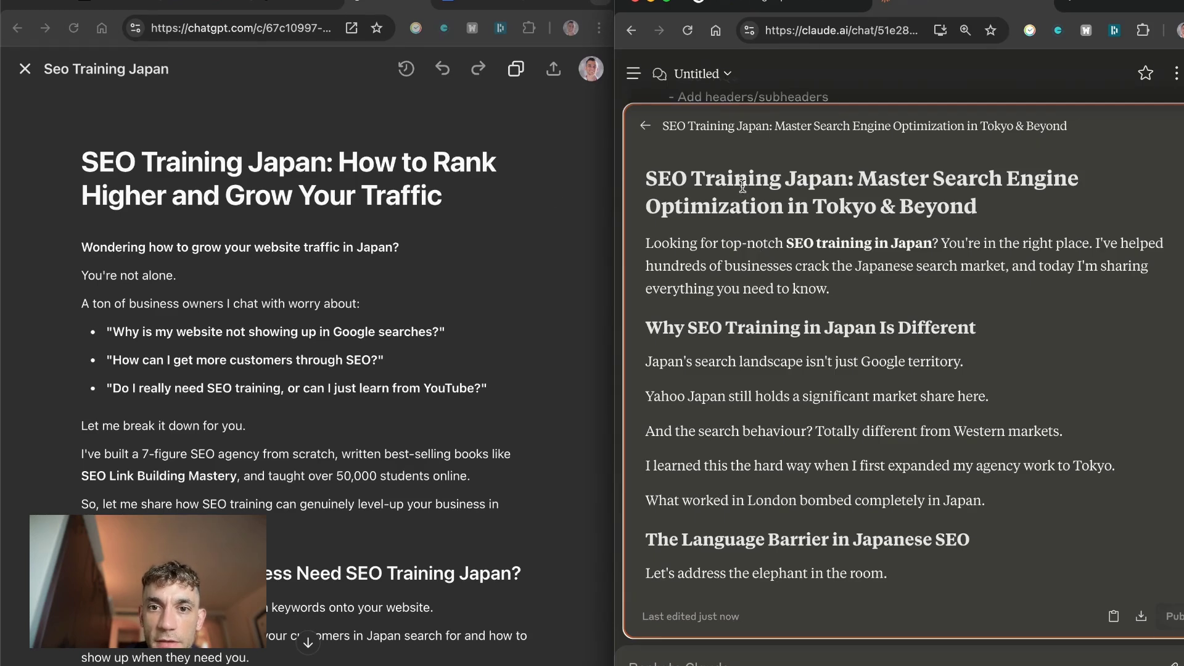
{"action": "left_click", "coordinate": [394, 227]}
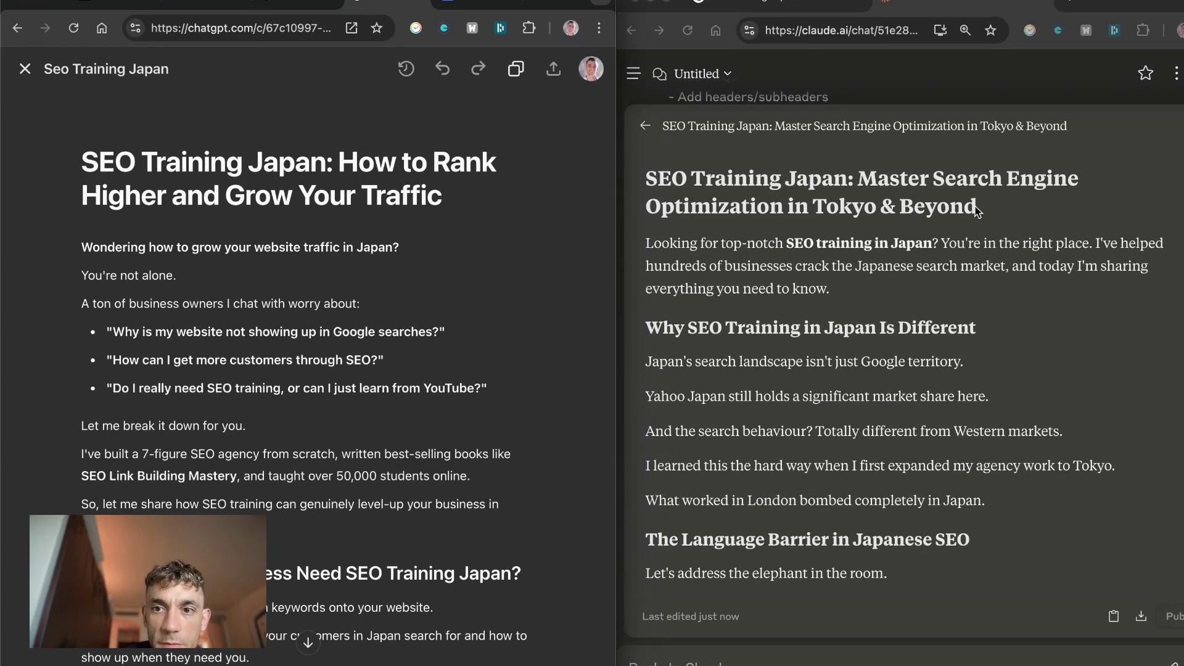
{"action": "left_click", "coordinate": [671, 246]}
{"action": "left_click_drag", "start_coordinate": [645, 243], "coordinate": [852, 265]}
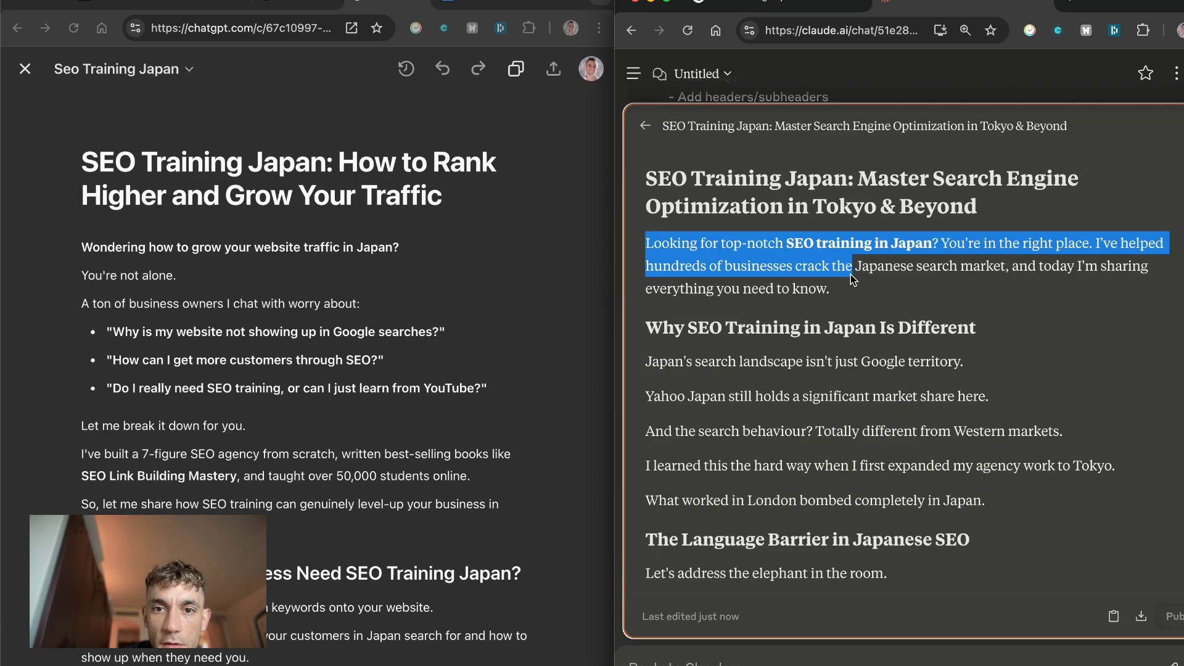
{"action": "left_click_drag", "start_coordinate": [646, 195], "coordinate": [993, 308]}
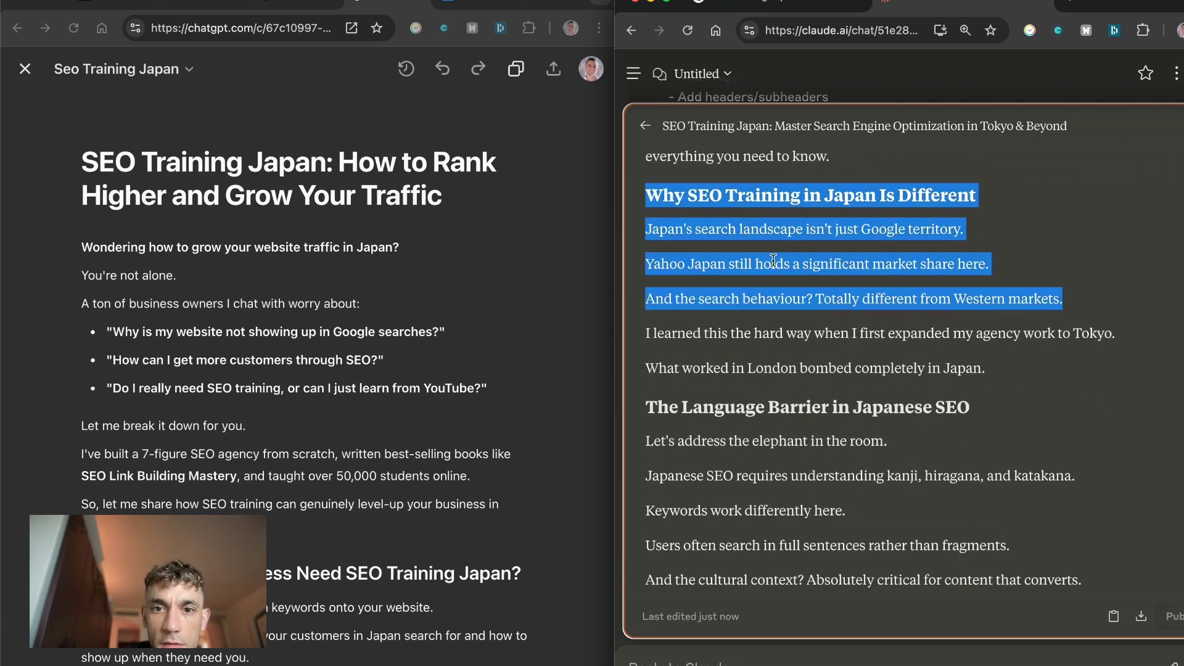
{"action": "left_click", "coordinate": [755, 294]}
{"action": "scroll", "coordinate": [515, 370], "scroll_direction": "down", "scroll_amount": 7}
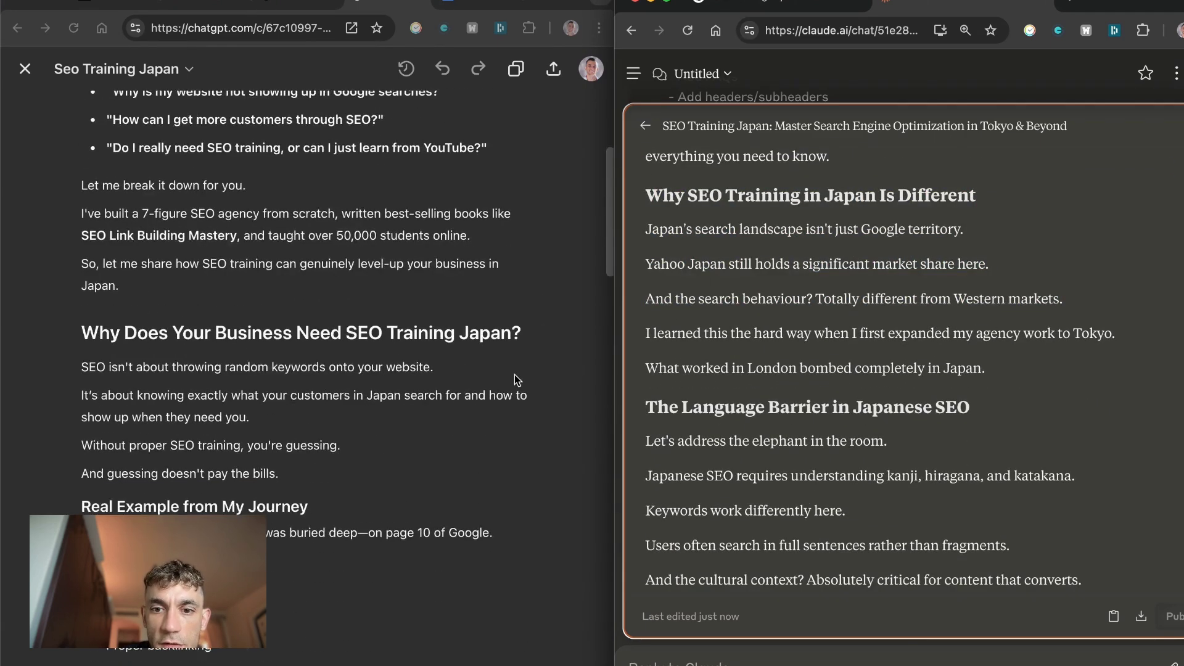
{"action": "scroll", "coordinate": [735, 468], "scroll_direction": "down", "scroll_amount": 3}
{"action": "scroll", "coordinate": [735, 468], "scroll_direction": "down", "scroll_amount": 4}
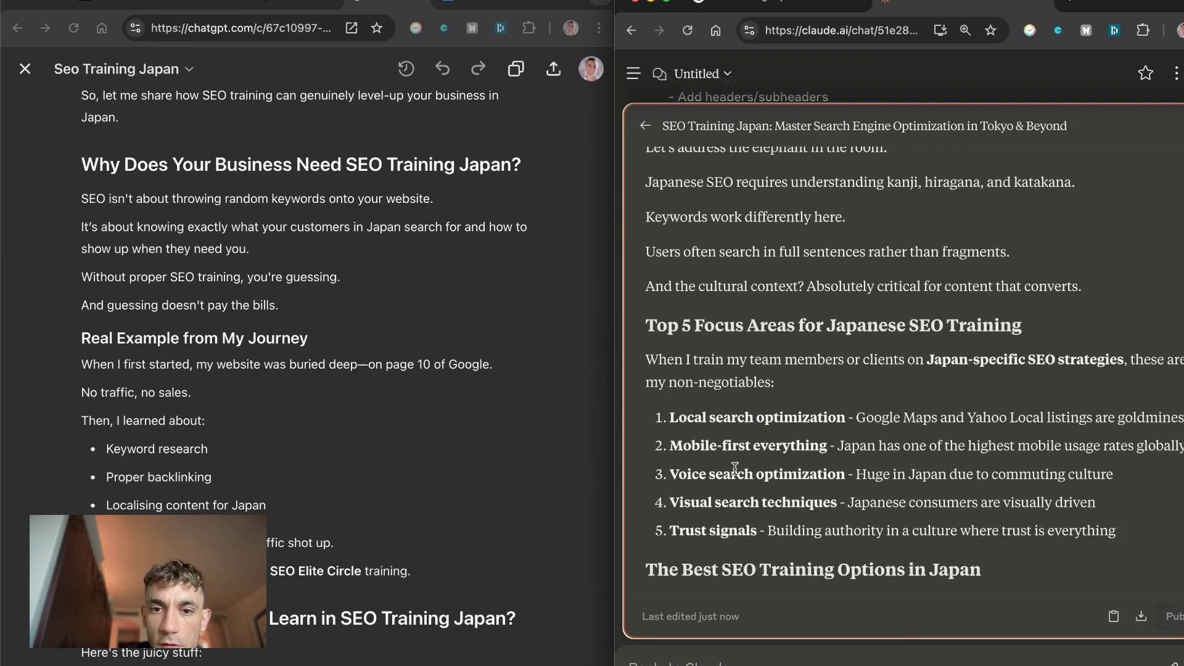
{"action": "scroll", "coordinate": [741, 470], "scroll_direction": "down", "scroll_amount": 12}
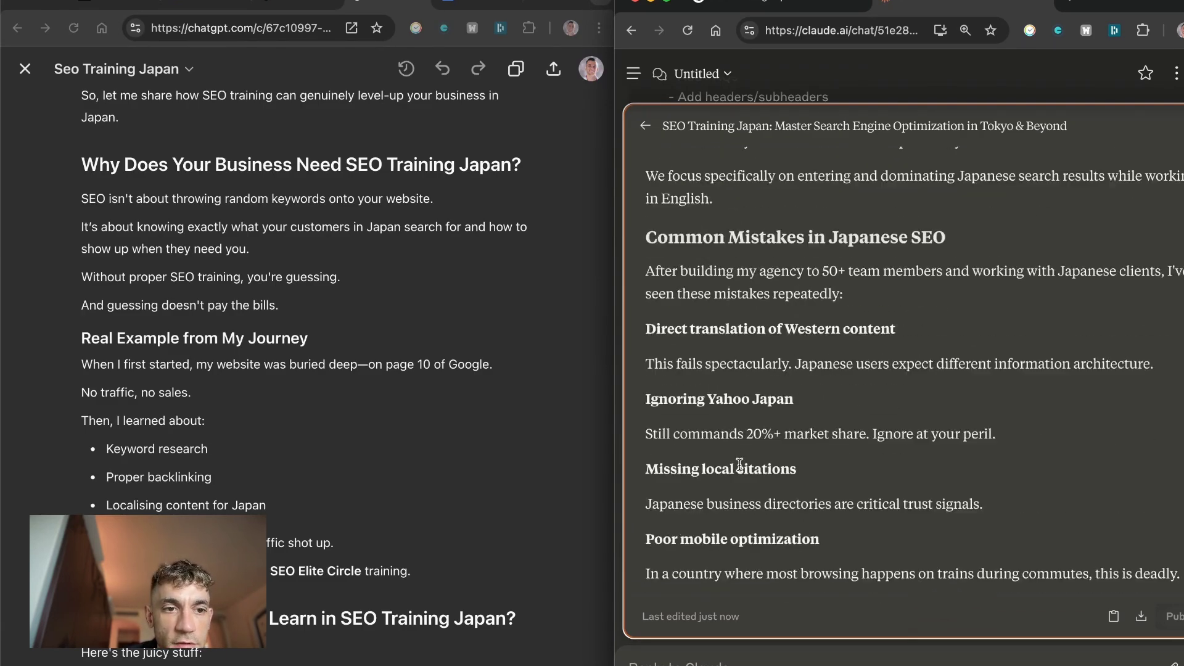
{"action": "scroll", "coordinate": [420, 413], "scroll_direction": "down", "scroll_amount": 1}
{"action": "left_click", "coordinate": [420, 412]}
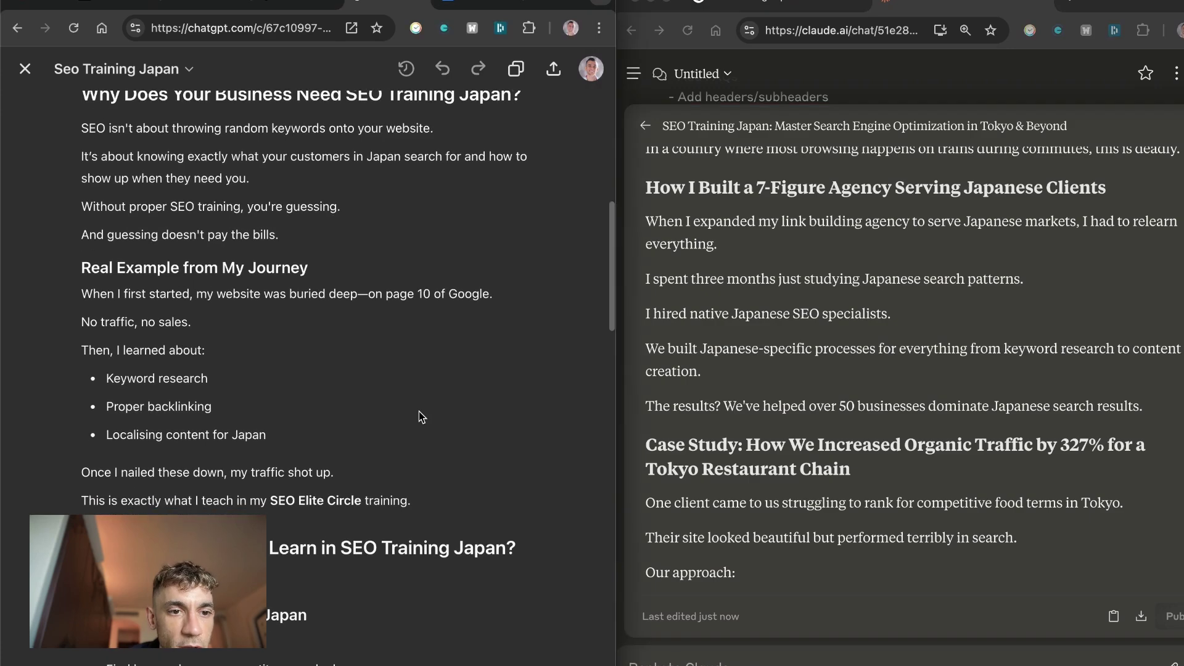
{"action": "left_click_drag", "start_coordinate": [94, 247], "coordinate": [333, 473]}
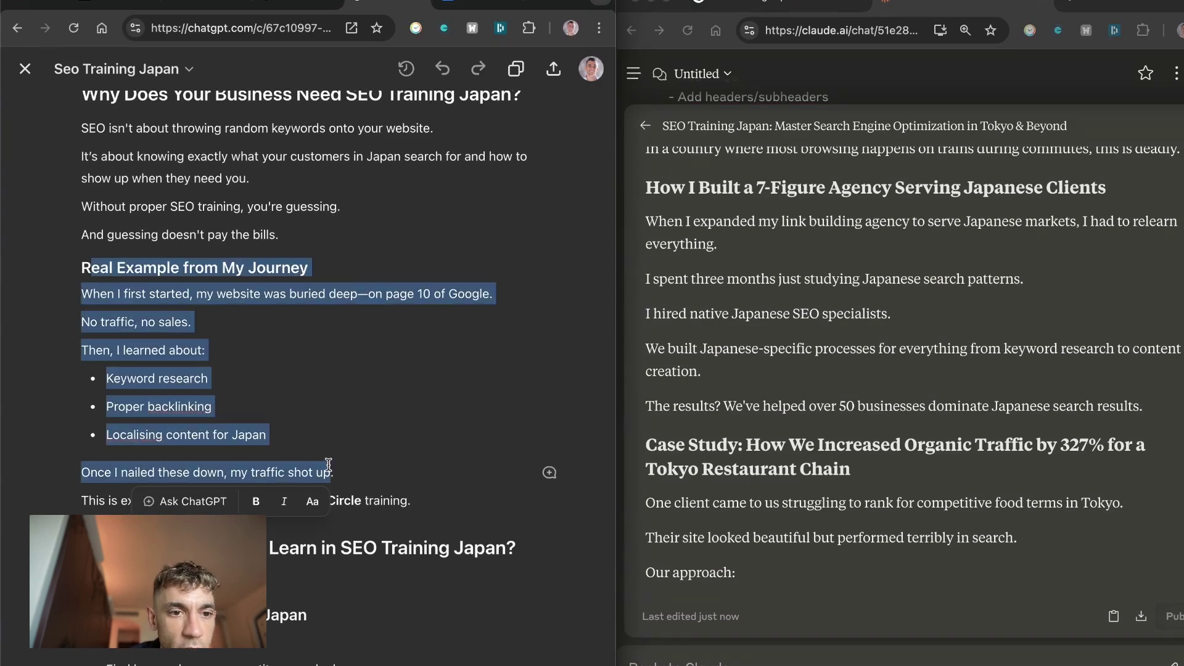
{"action": "left_click", "coordinate": [354, 420]}
{"action": "scroll", "coordinate": [451, 478], "scroll_direction": "down", "scroll_amount": 15}
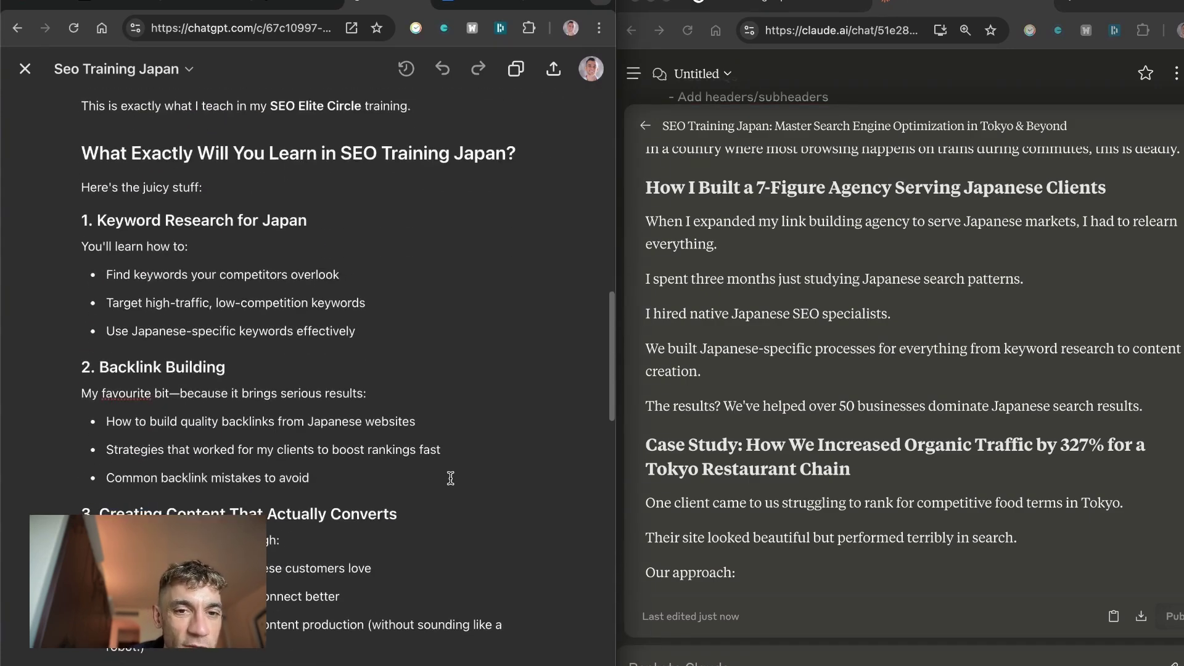
{"action": "scroll", "coordinate": [653, 471], "scroll_direction": "down", "scroll_amount": 4}
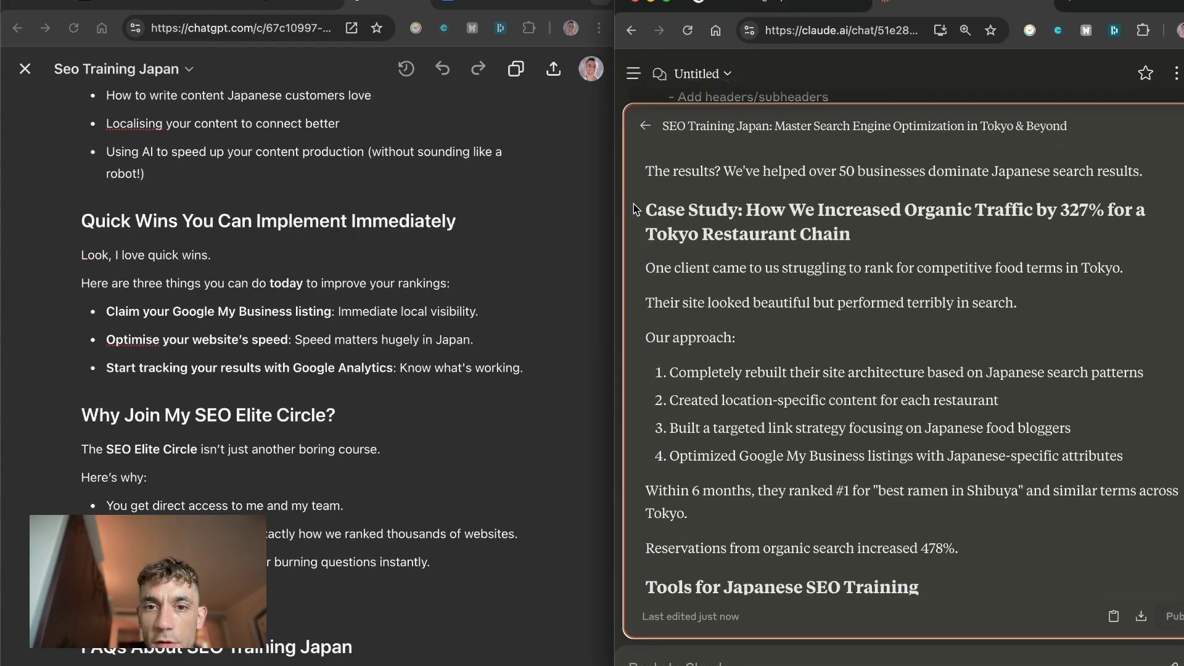
{"action": "left_click_drag", "start_coordinate": [635, 207], "coordinate": [924, 490]}
{"action": "left_click", "coordinate": [924, 488]}
{"action": "scroll", "coordinate": [923, 490], "scroll_direction": "down", "scroll_amount": 20}
{"action": "scroll", "coordinate": [923, 488], "scroll_direction": "down", "scroll_amount": 10}
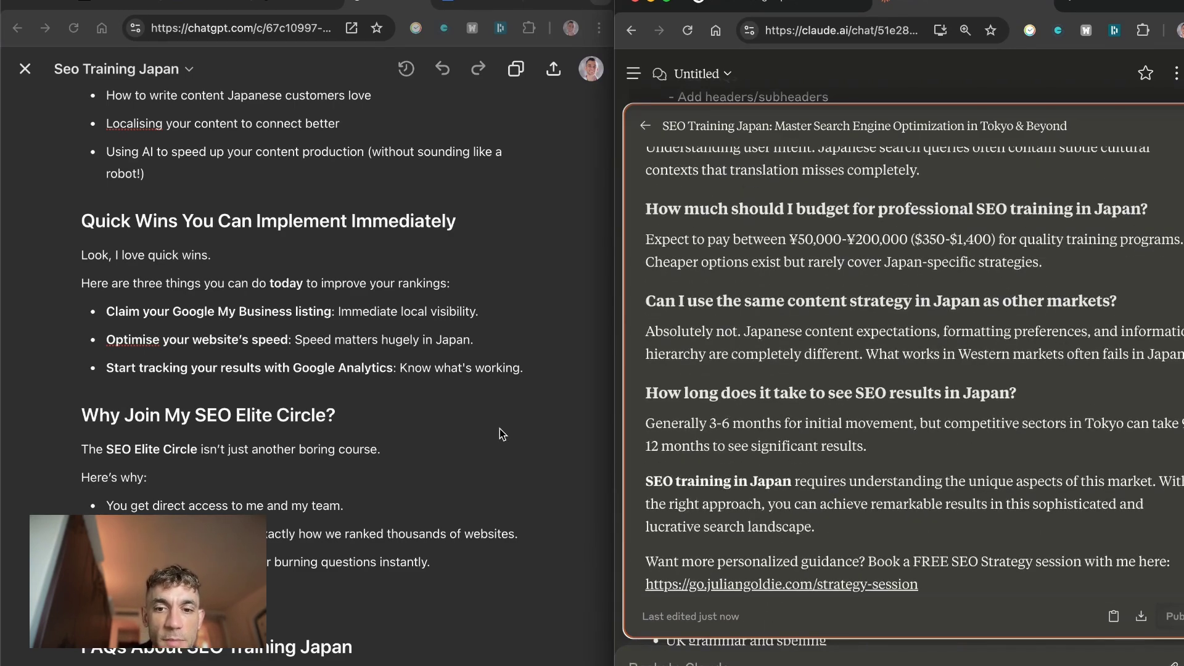
{"action": "scroll", "coordinate": [499, 428], "scroll_direction": "down", "scroll_amount": 10}
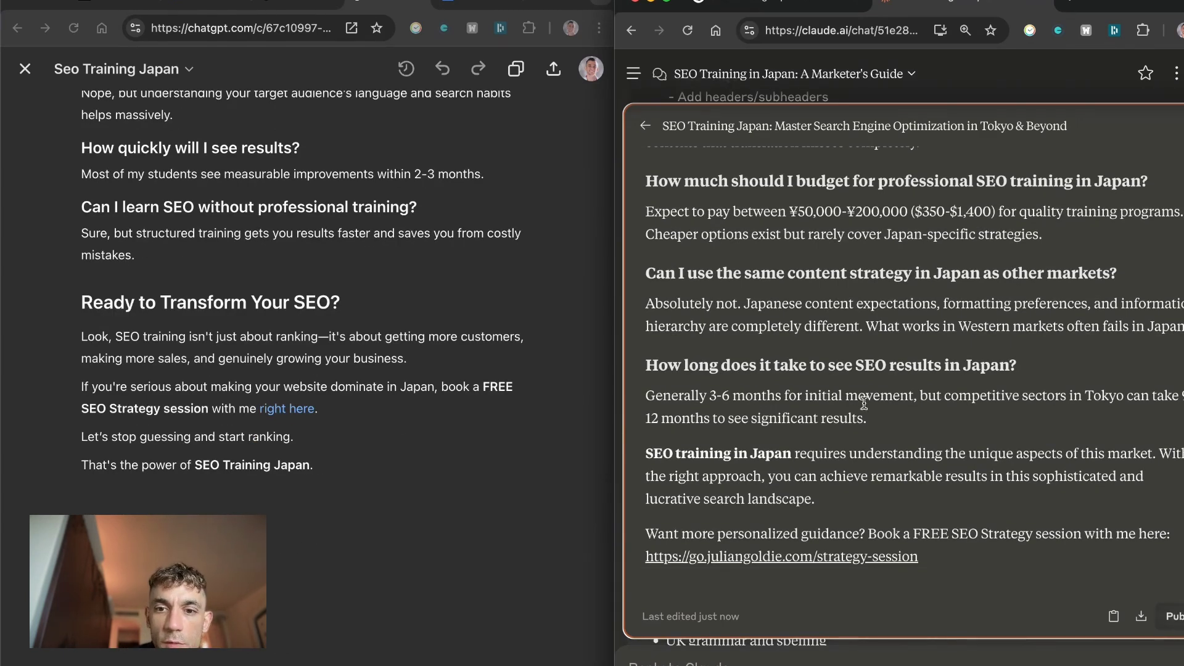
{"action": "scroll", "coordinate": [849, 324], "scroll_direction": "up", "scroll_amount": 15}
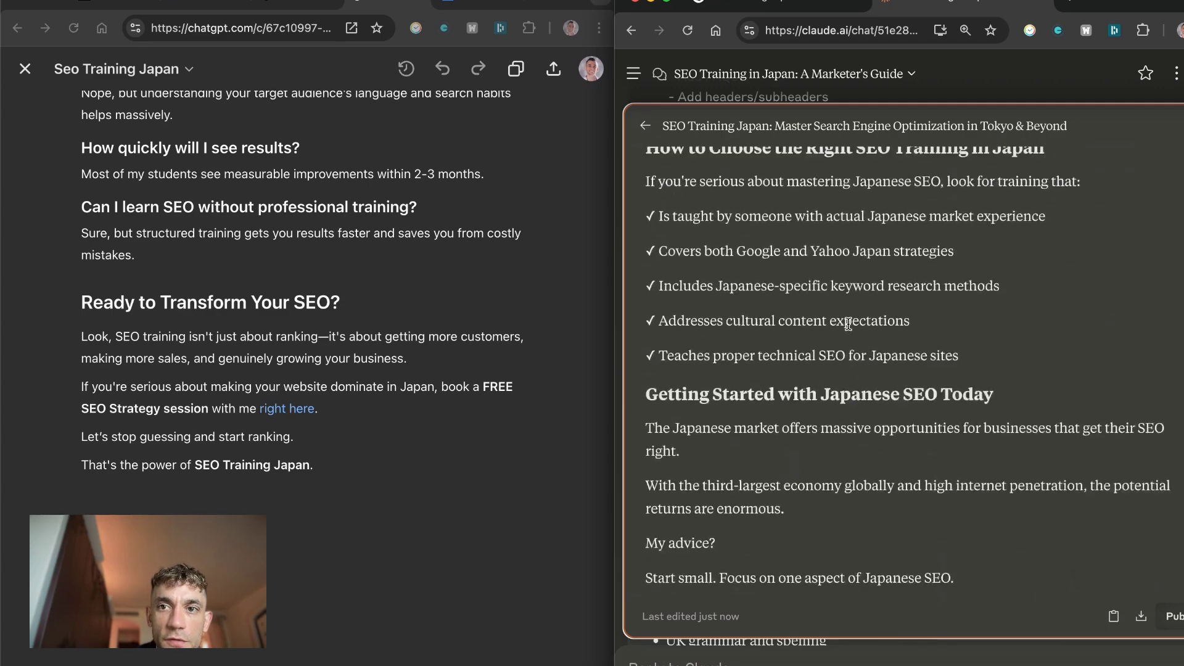
{"action": "scroll", "coordinate": [363, 356], "scroll_direction": "up", "scroll_amount": 20}
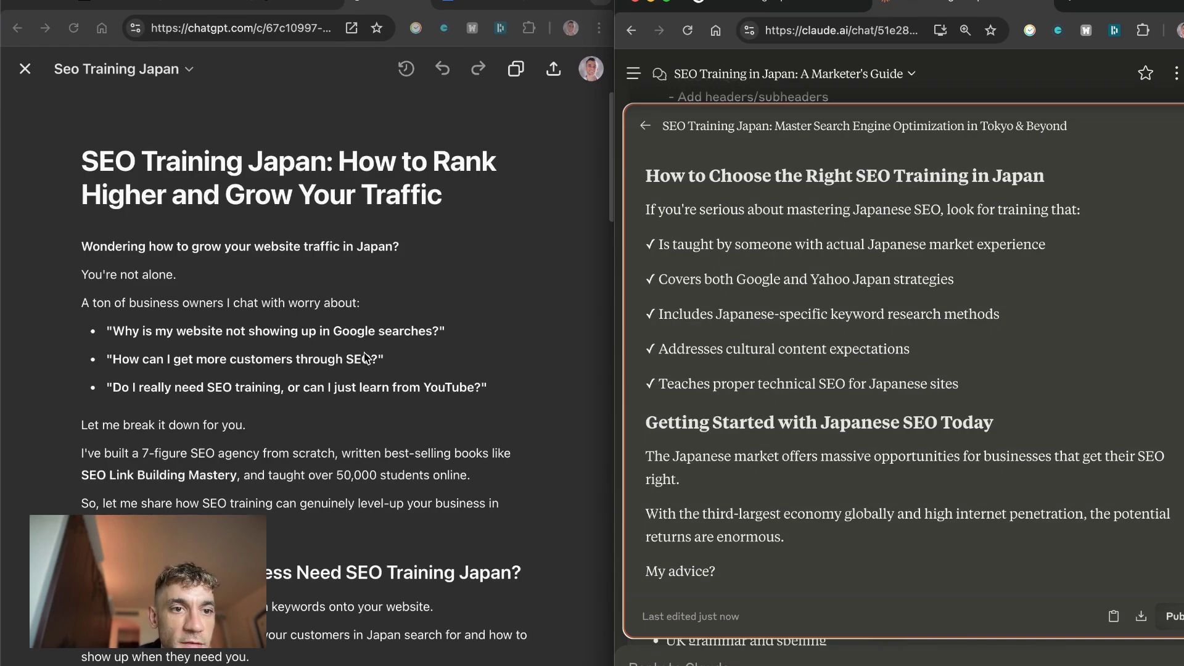
{"action": "scroll", "coordinate": [363, 358], "scroll_direction": "down", "scroll_amount": 15}
{"action": "scroll", "coordinate": [345, 495], "scroll_direction": "down", "scroll_amount": 10}
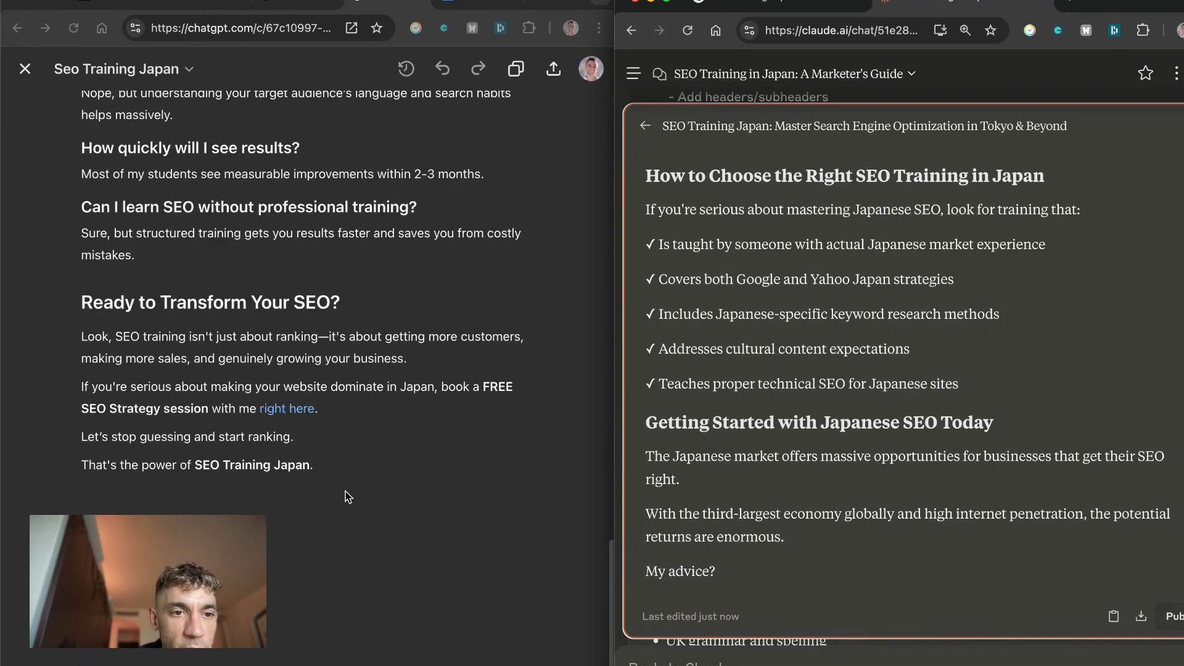
{"action": "scroll", "coordinate": [344, 494], "scroll_direction": "up", "scroll_amount": 20}
{"action": "left_click", "coordinate": [109, 176]}
{"action": "double_click", "coordinate": [109, 172]}
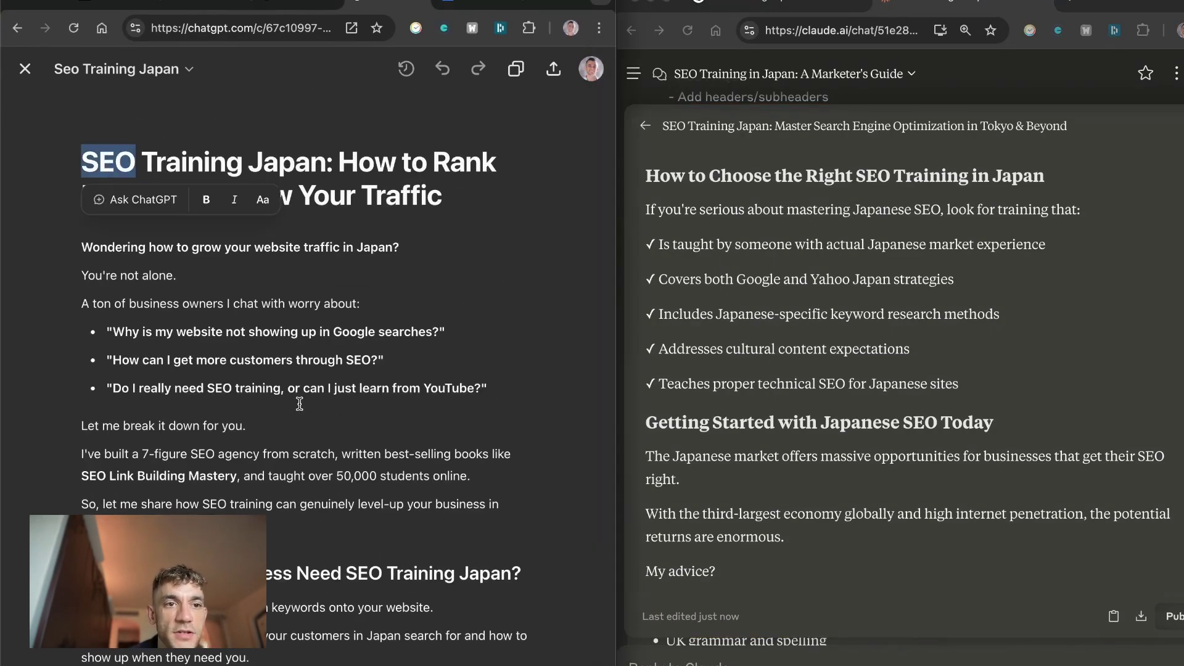
{"action": "scroll", "coordinate": [296, 370], "scroll_direction": "down", "scroll_amount": 15}
{"action": "key", "text": "ctrl+a"}
{"action": "right_click", "coordinate": [197, 375]}
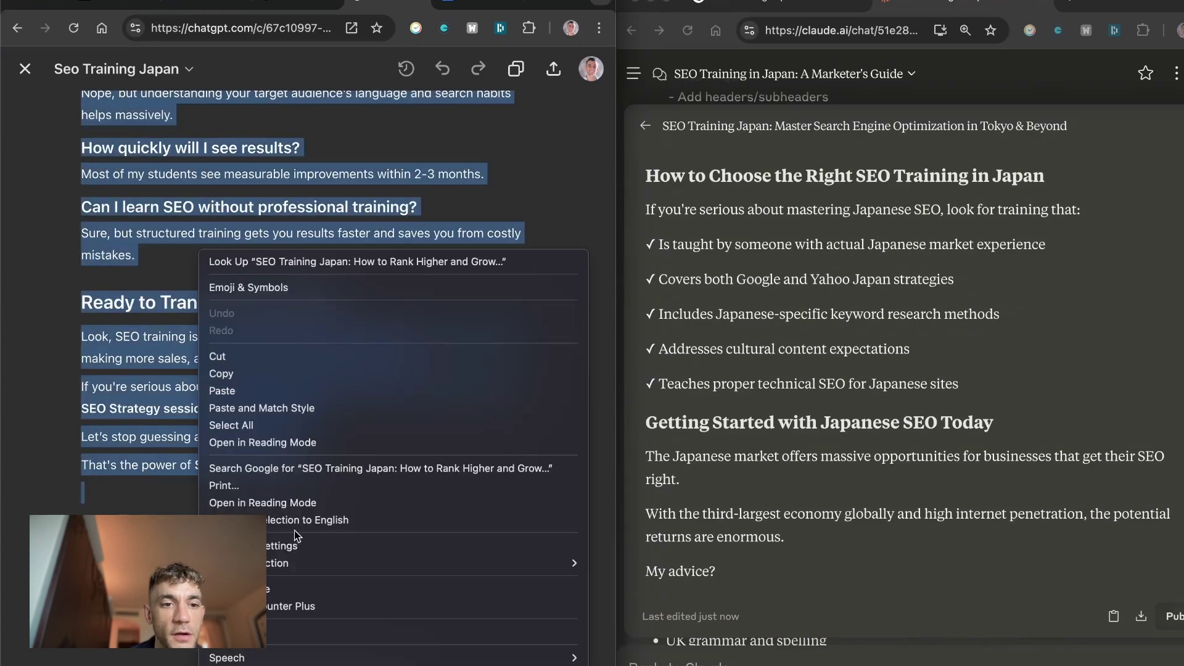
{"action": "left_click", "coordinate": [289, 602]}
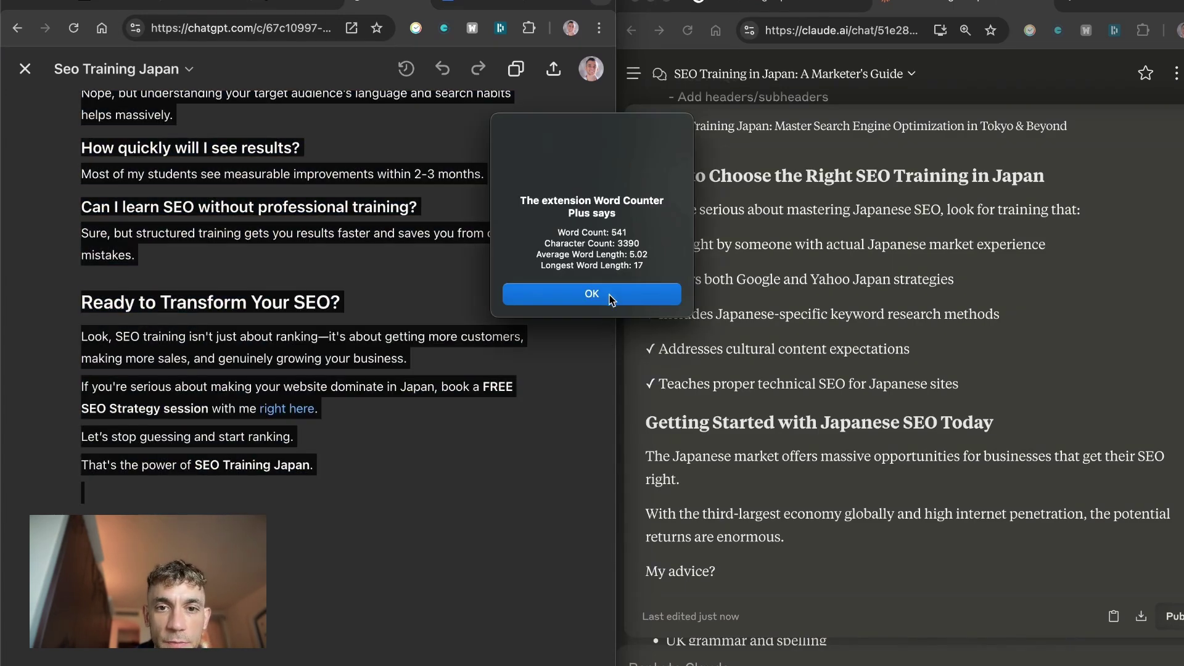
{"action": "left_click", "coordinate": [609, 299]}
{"action": "scroll", "coordinate": [677, 302], "scroll_direction": "up", "scroll_amount": 20}
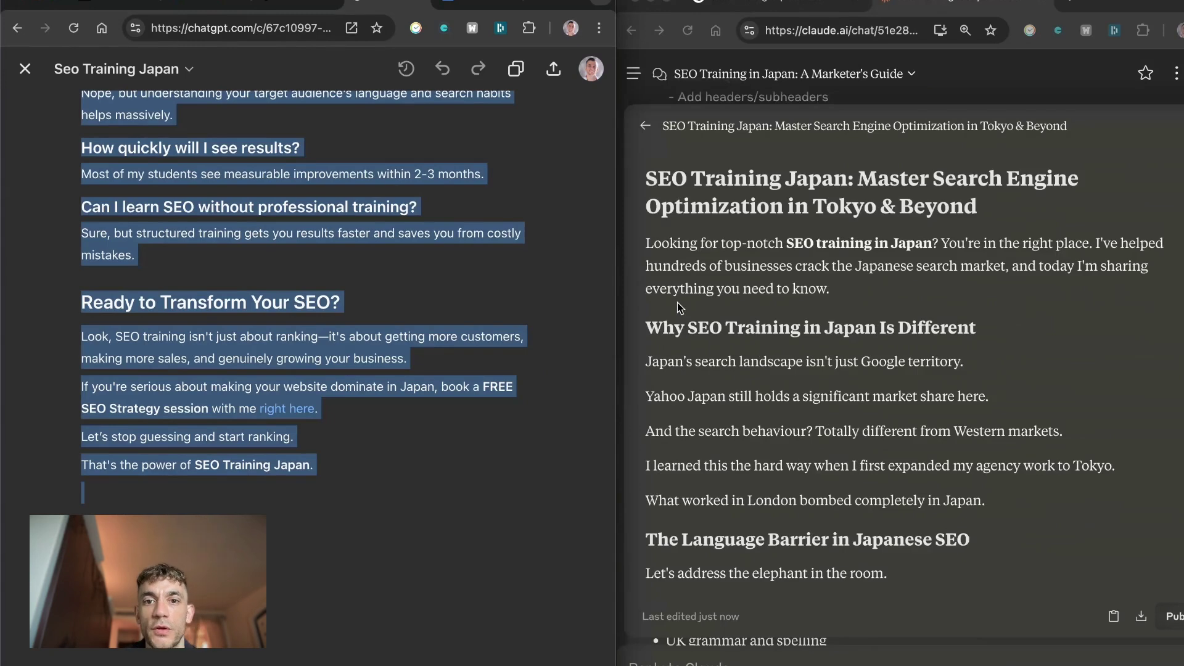
{"action": "left_click", "coordinate": [669, 176]}
{"action": "scroll", "coordinate": [726, 259], "scroll_direction": "down", "scroll_amount": 20}
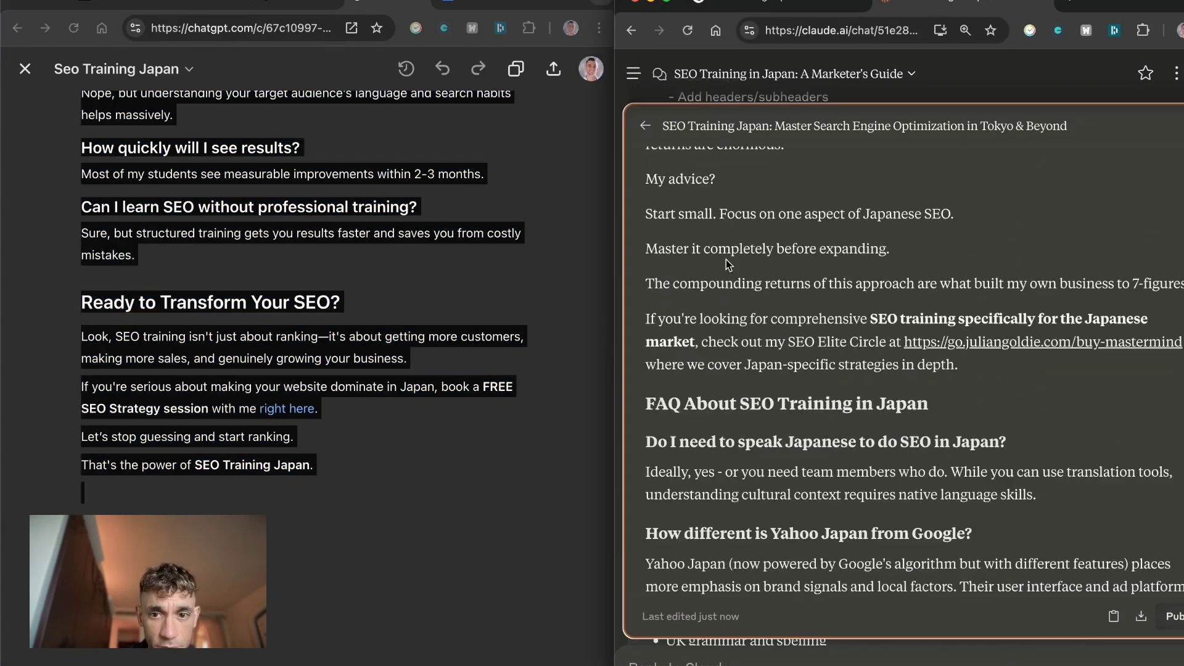
{"action": "scroll", "coordinate": [993, 418], "scroll_direction": "down", "scroll_amount": 10}
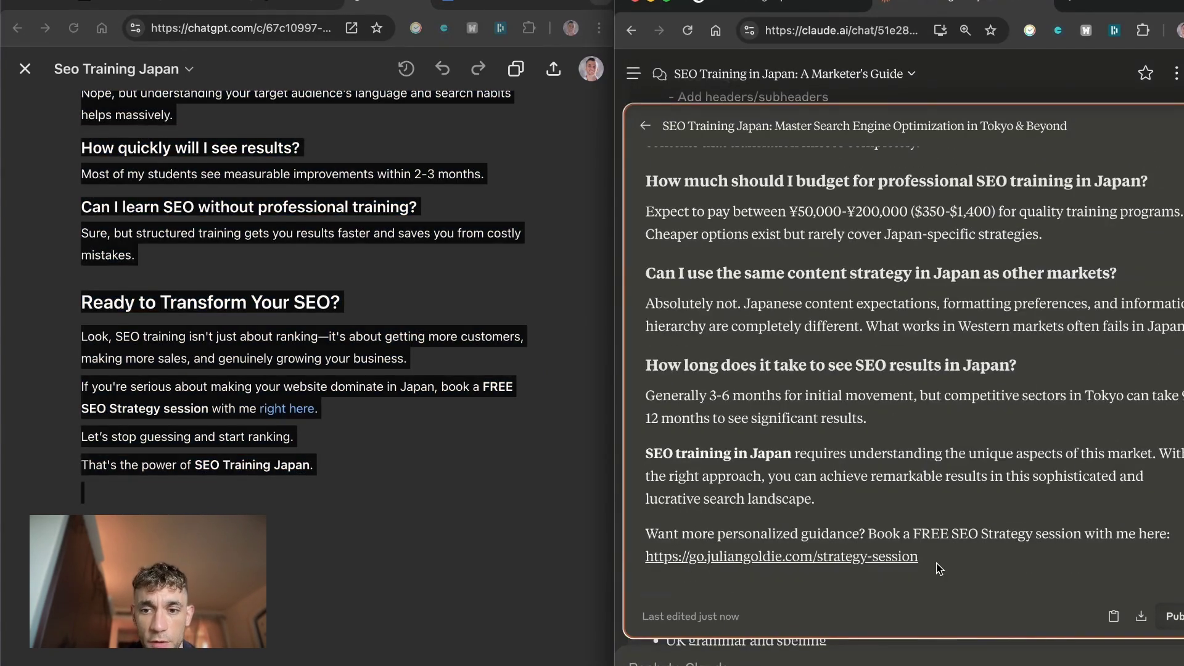
{"action": "key", "text": "super+a"}
{"action": "right_click", "coordinate": [761, 363]}
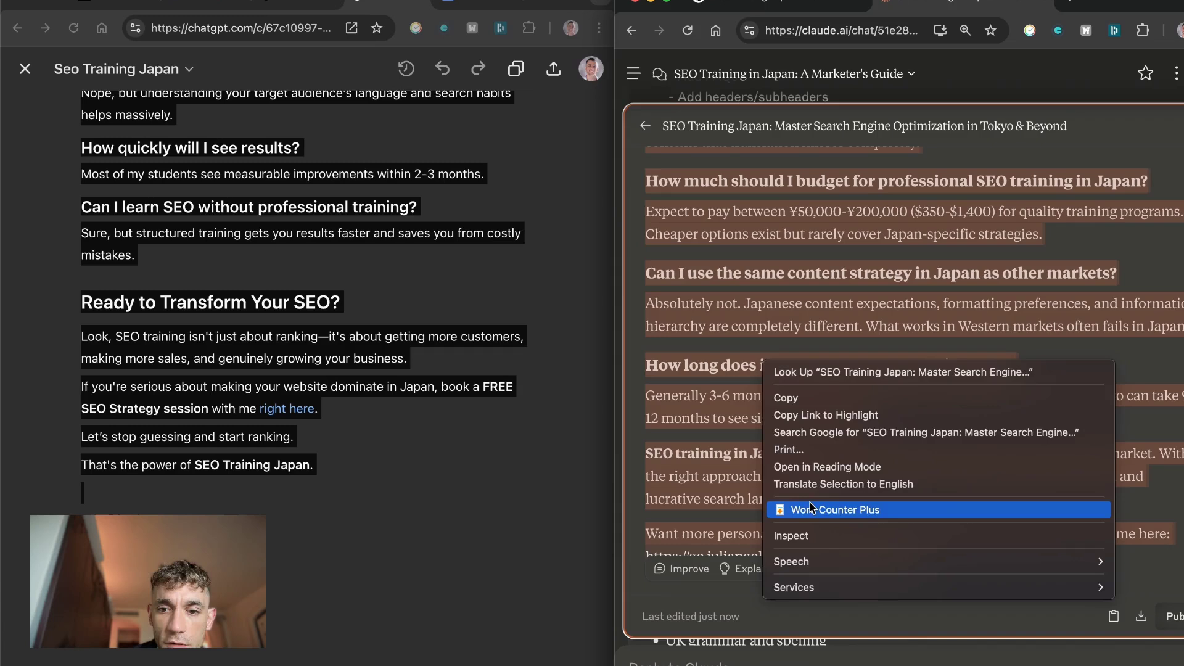
{"action": "left_click", "coordinate": [789, 508]}
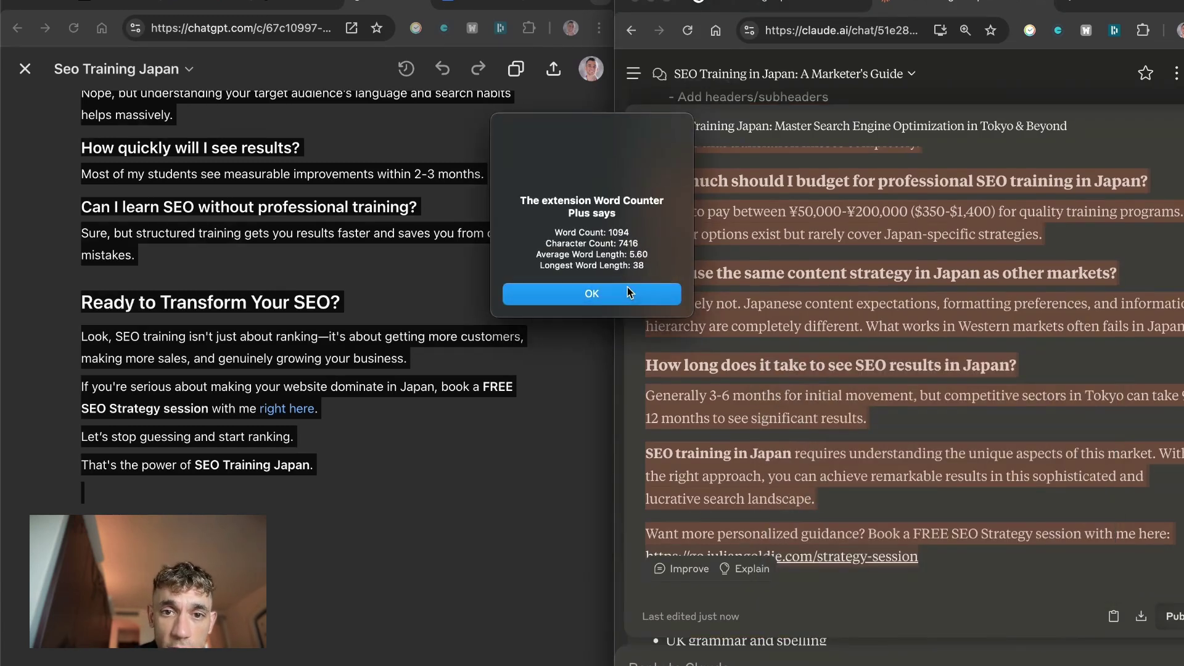
{"action": "left_click", "coordinate": [627, 287]}
{"action": "right_click", "coordinate": [769, 375]}
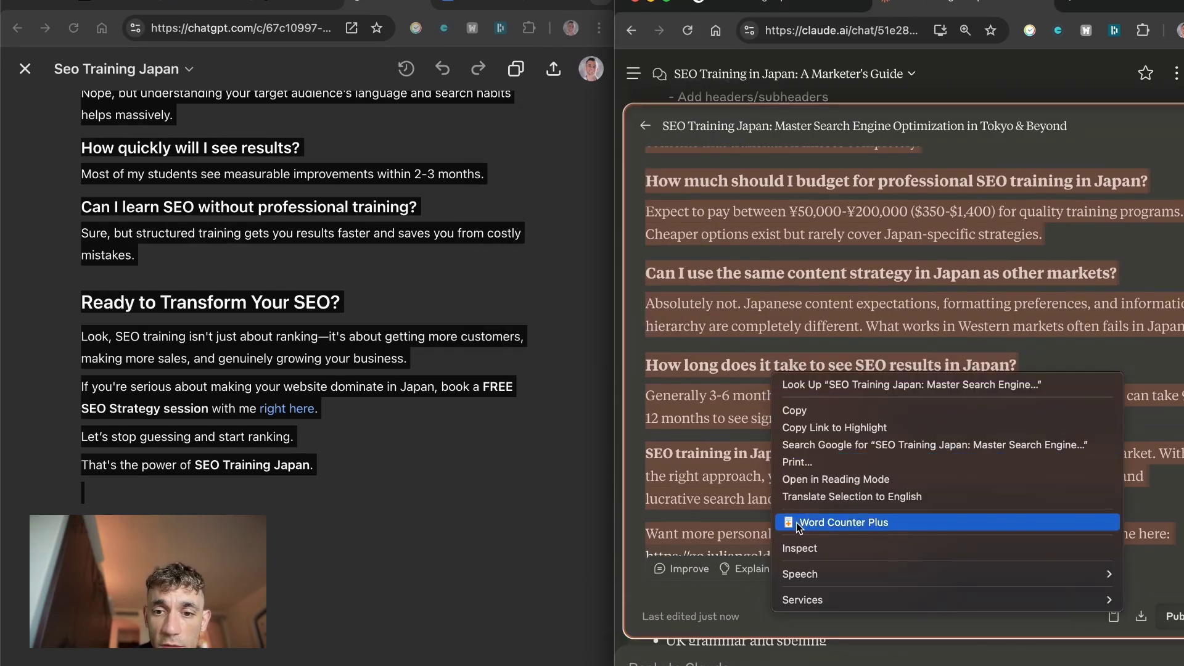
{"action": "left_click", "coordinate": [802, 523]}
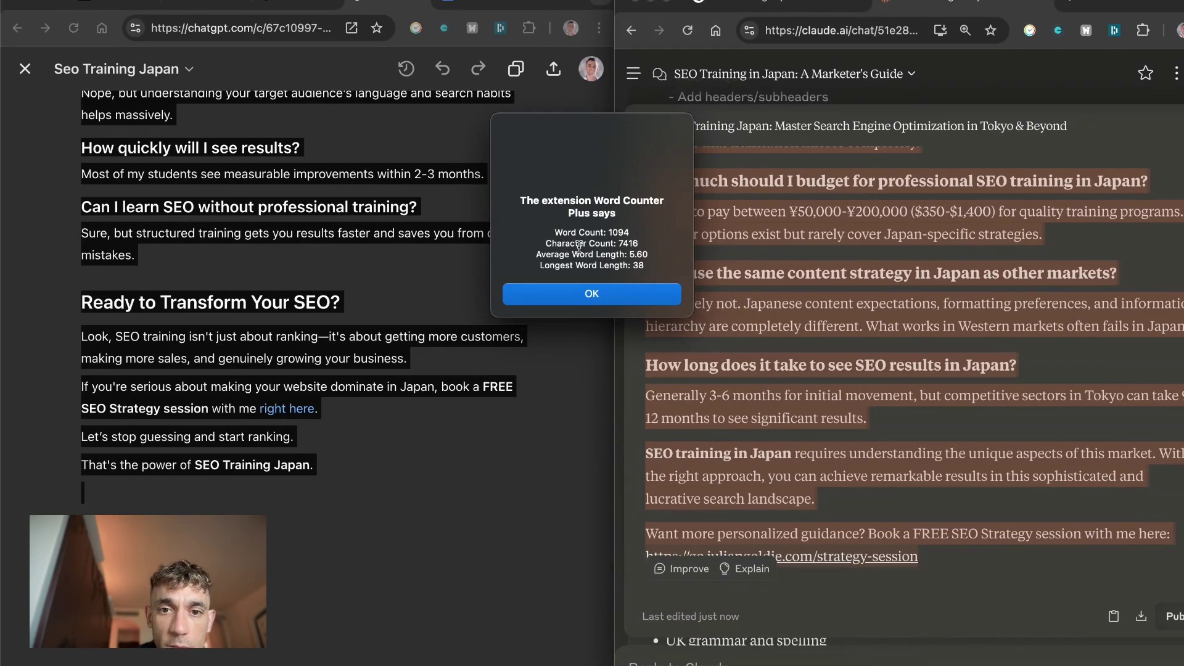
{"action": "left_click", "coordinate": [589, 293]}
{"action": "left_click", "coordinate": [720, 358]}
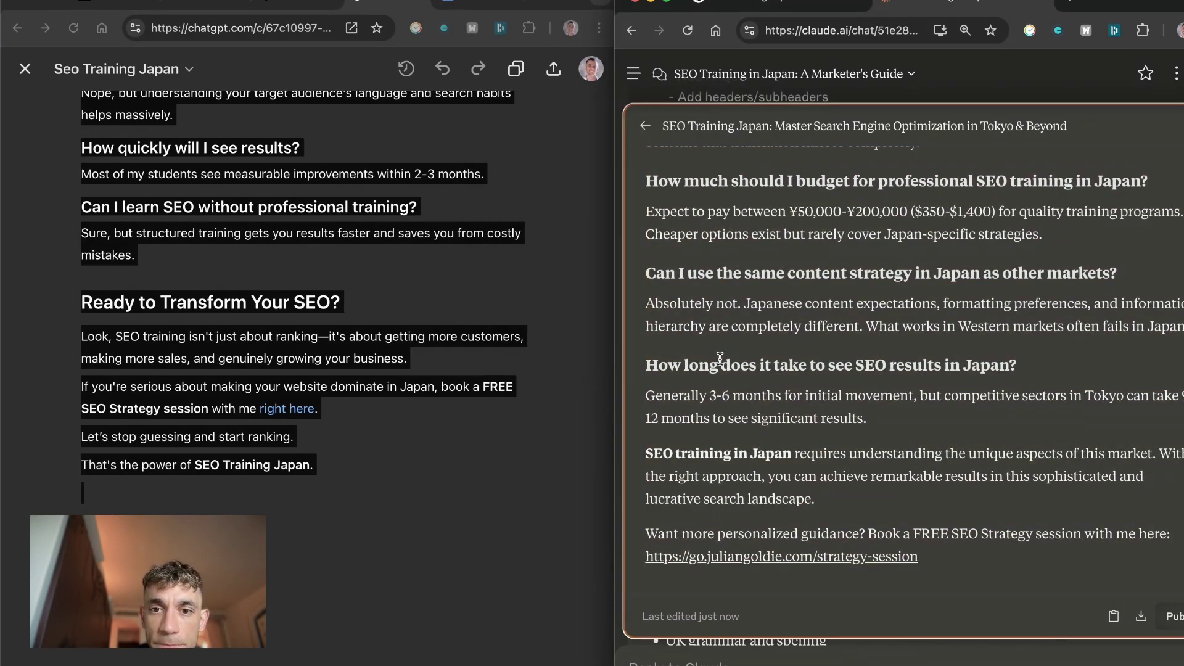
{"action": "left_click", "coordinate": [420, 356]}
{"action": "scroll", "coordinate": [420, 356], "scroll_direction": "up", "scroll_amount": 5}
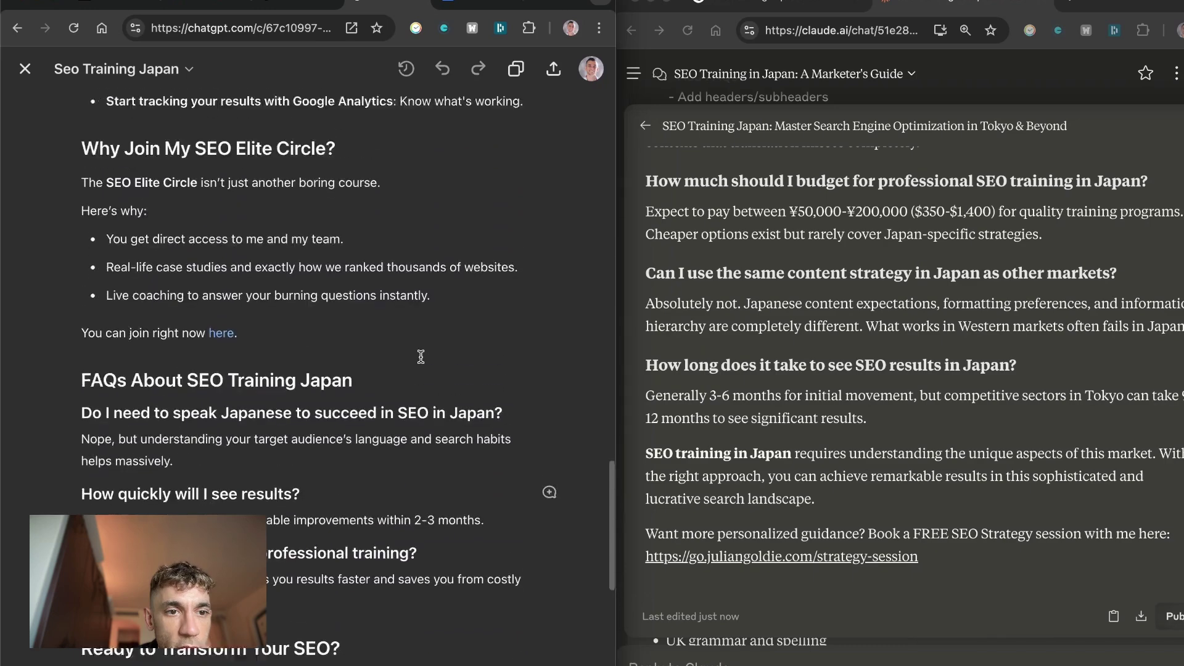
{"action": "scroll", "coordinate": [420, 356], "scroll_direction": "up", "scroll_amount": 1}
{"action": "scroll", "coordinate": [200, 360], "scroll_direction": "up", "scroll_amount": 15}
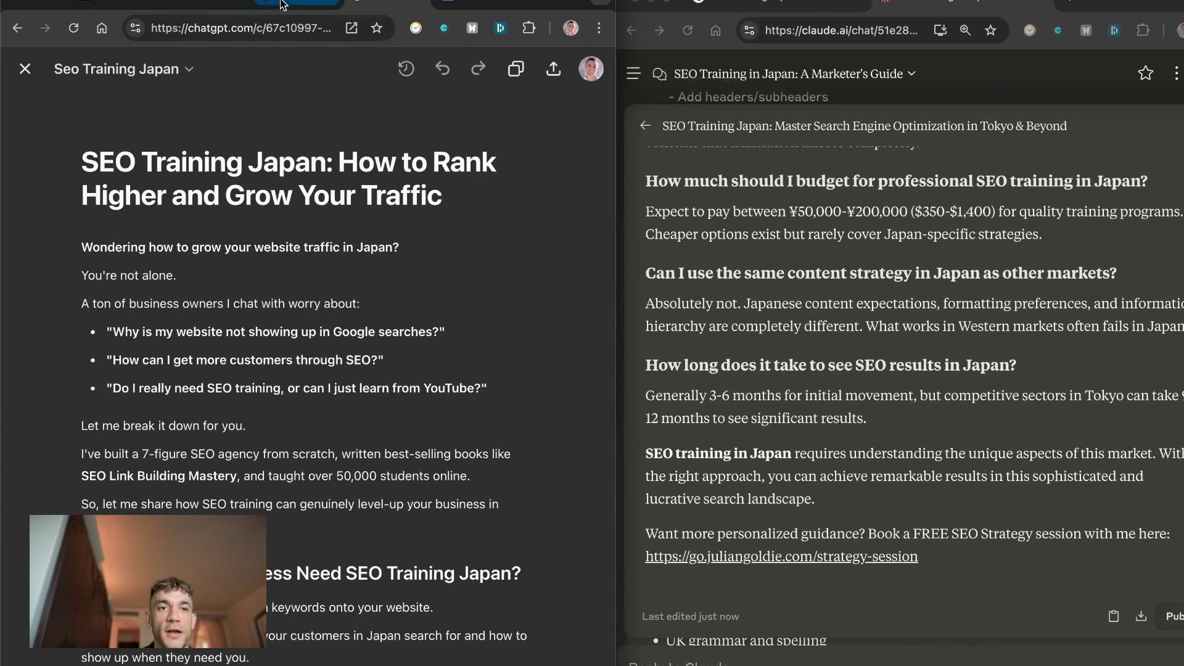
{"action": "key", "text": "ctrl+shift+Tab"}
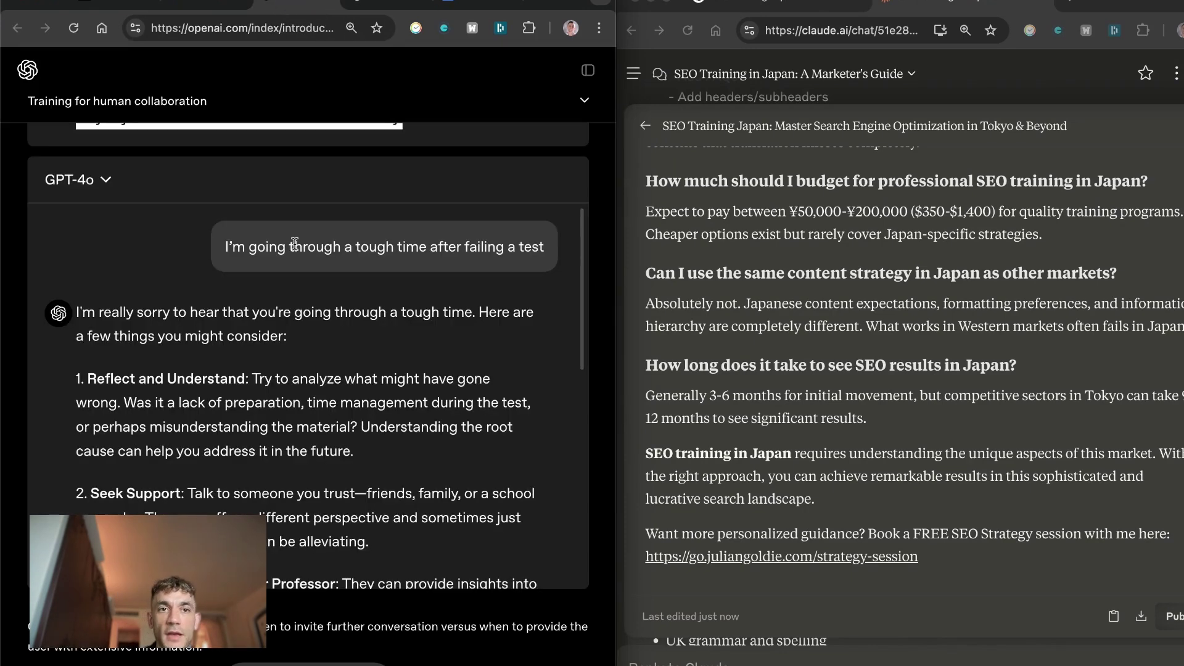
Maximize the browser and scroll through the Introducing GPT-4.5 announcement.
{"action": "double_click", "coordinate": [566, 9]}
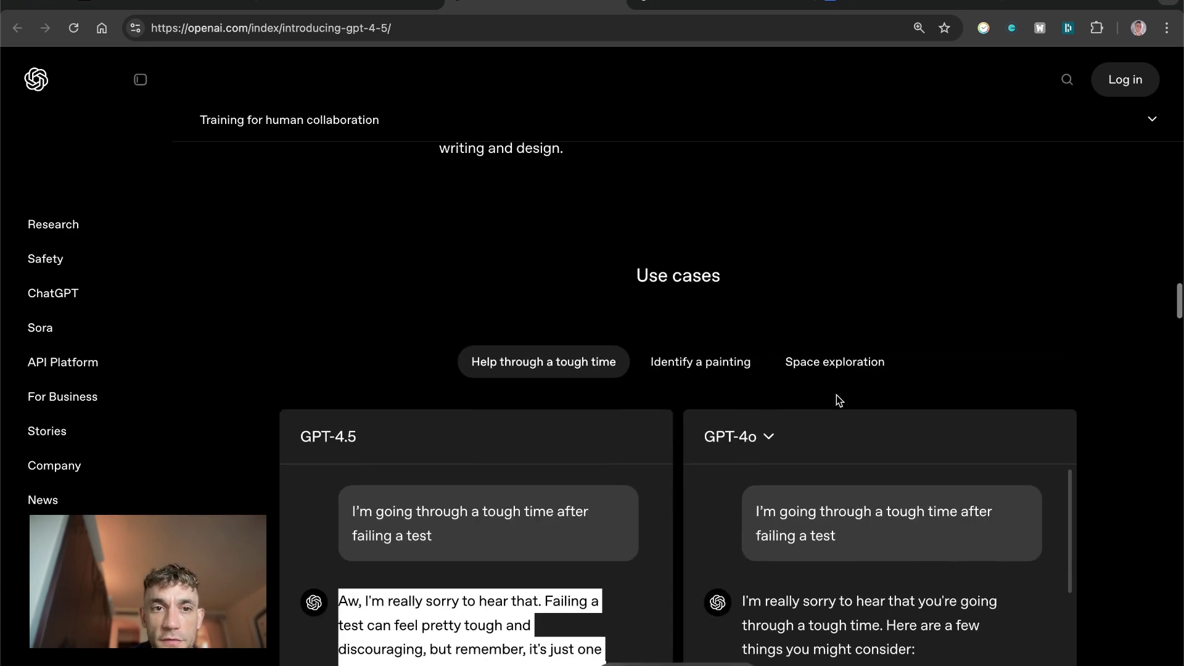
{"action": "scroll", "coordinate": [1104, 373], "scroll_direction": "down", "scroll_amount": 5}
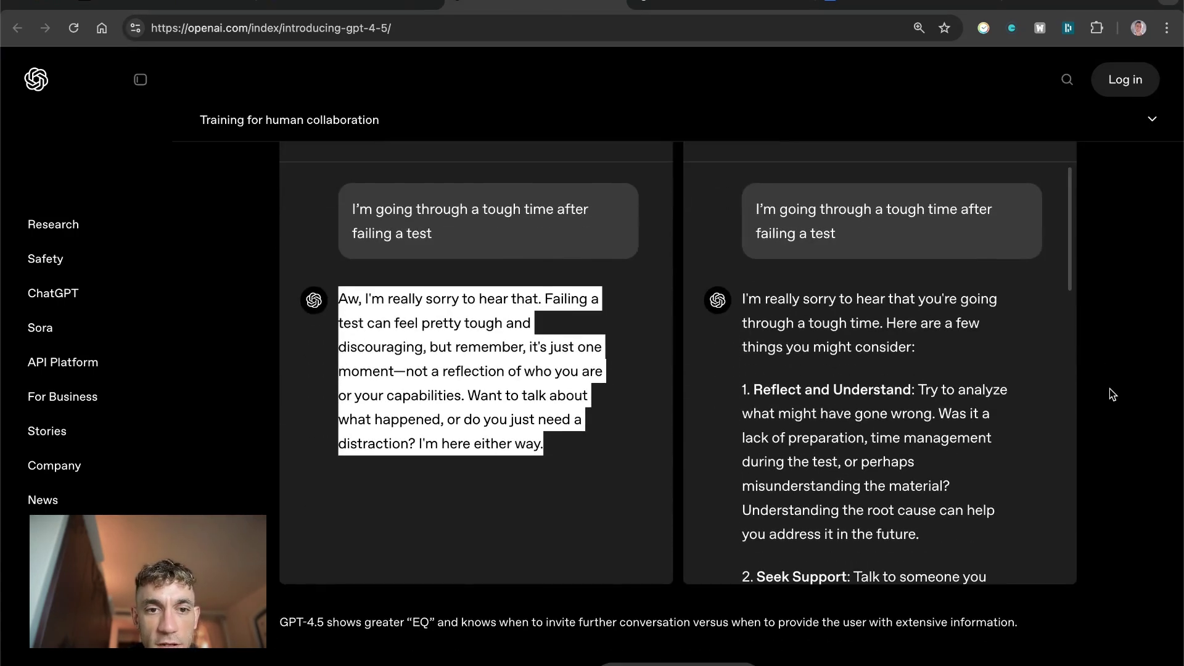
{"action": "scroll", "coordinate": [1109, 388], "scroll_direction": "down", "scroll_amount": 5}
{"action": "scroll", "coordinate": [1109, 389], "scroll_direction": "down", "scroll_amount": 3}
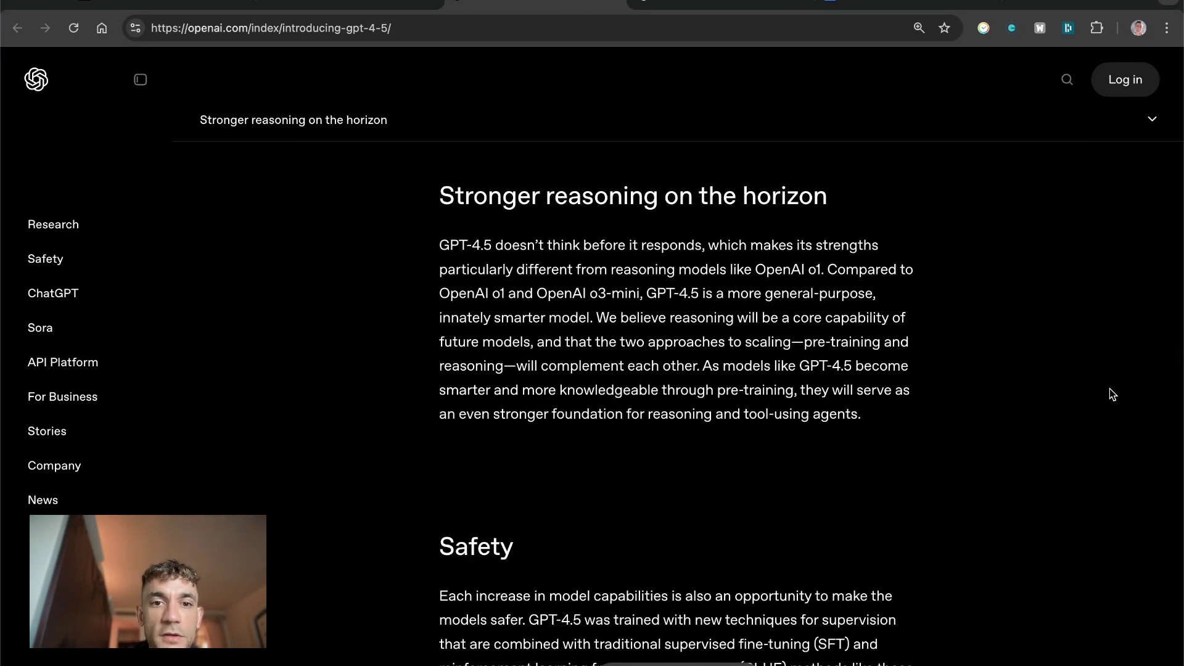
{"action": "scroll", "coordinate": [1109, 389], "scroll_direction": "down", "scroll_amount": 1}
{"action": "scroll", "coordinate": [1109, 388], "scroll_direction": "up", "scroll_amount": 15}
{"action": "scroll", "coordinate": [1110, 389], "scroll_direction": "up", "scroll_amount": 10}
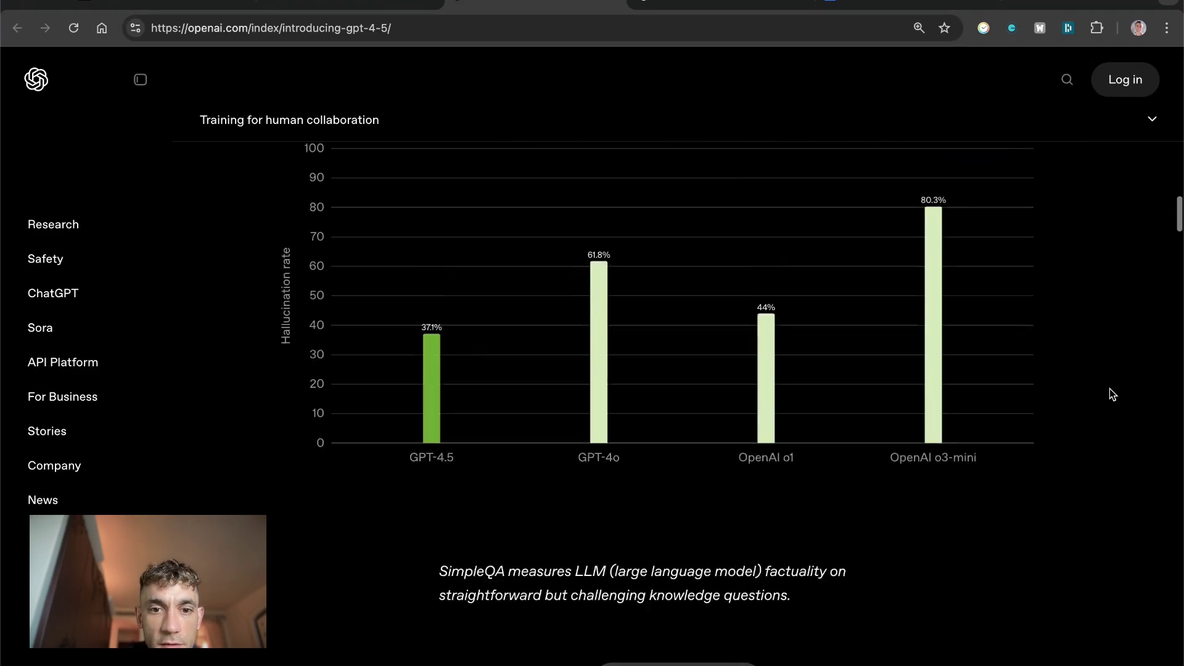
{"action": "scroll", "coordinate": [1112, 394], "scroll_direction": "up", "scroll_amount": 10}
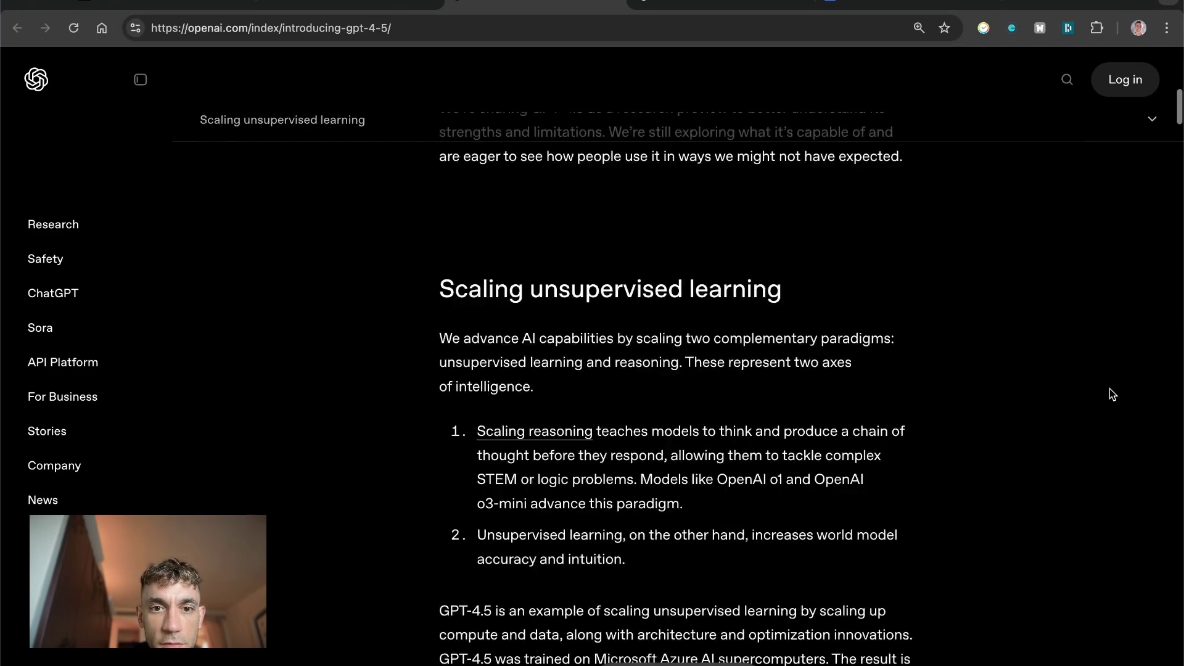
{"action": "scroll", "coordinate": [1109, 388], "scroll_direction": "up", "scroll_amount": 5}
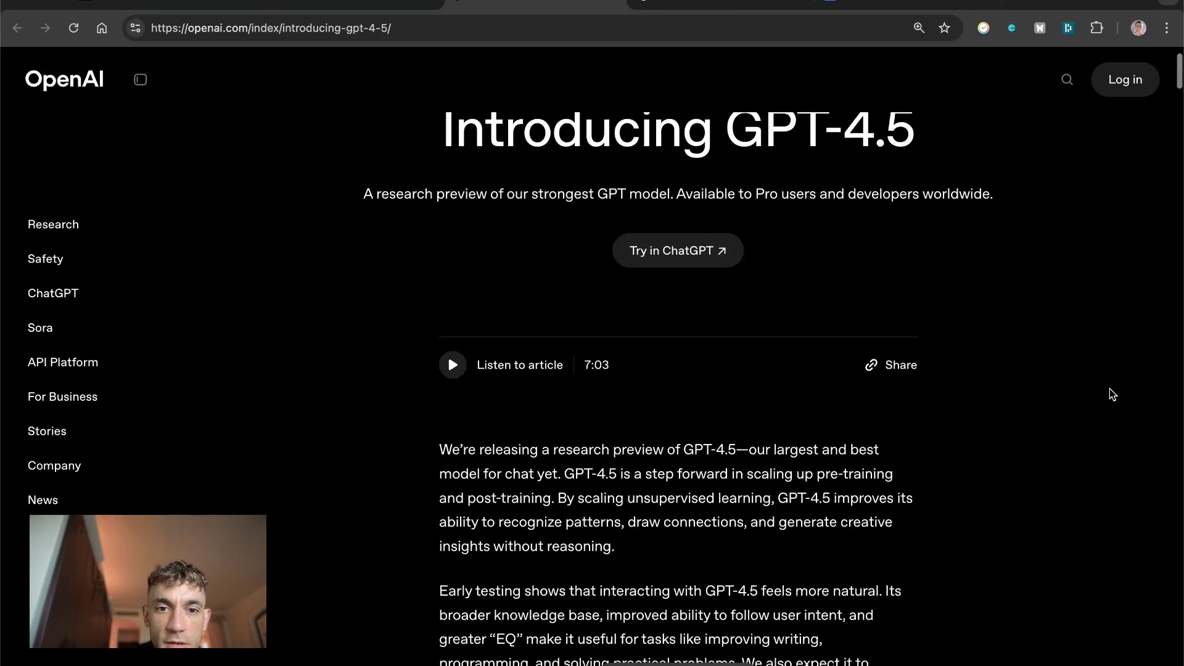
{"action": "scroll", "coordinate": [1109, 389], "scroll_direction": "down", "scroll_amount": 15}
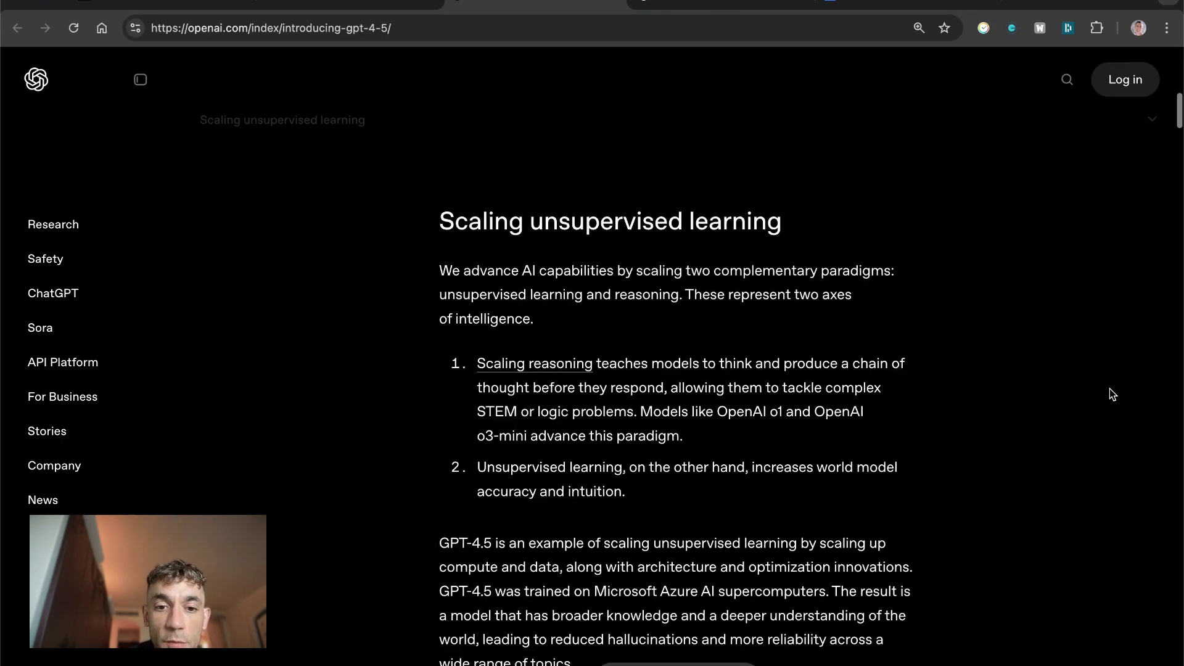
{"action": "scroll", "coordinate": [1109, 389], "scroll_direction": "down", "scroll_amount": 10}
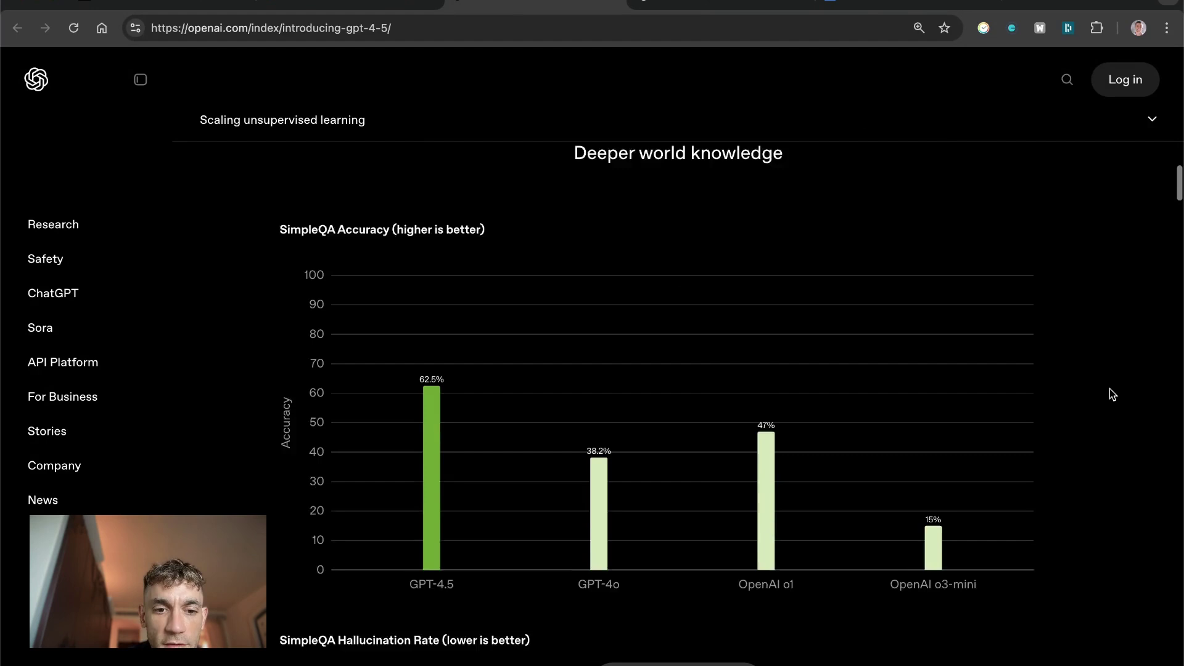
{"action": "scroll", "coordinate": [1109, 389], "scroll_direction": "down", "scroll_amount": 7}
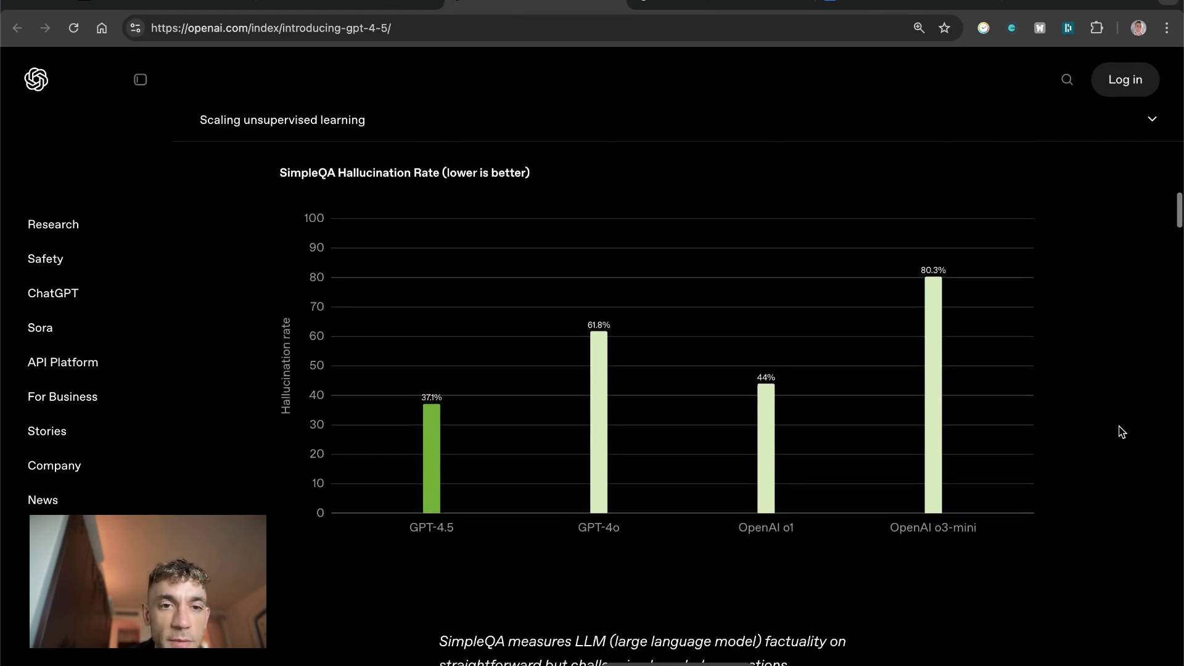
{"action": "scroll", "coordinate": [1118, 426], "scroll_direction": "up", "scroll_amount": 1}
{"action": "scroll", "coordinate": [1119, 420], "scroll_direction": "down", "scroll_amount": 15}
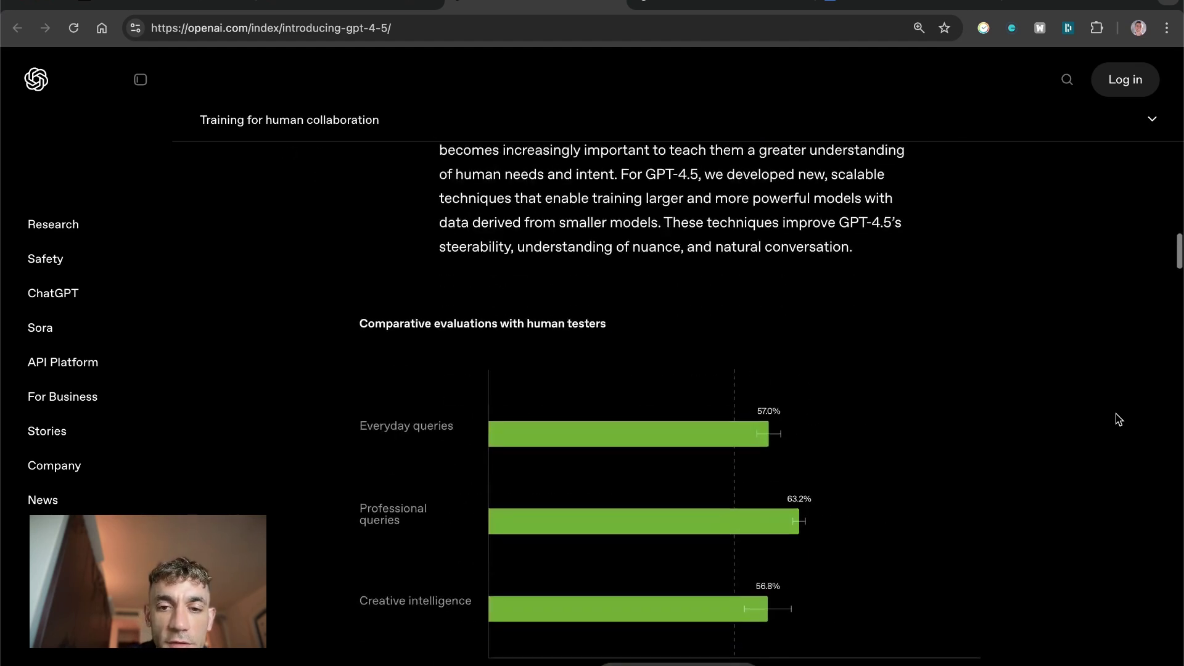
{"action": "scroll", "coordinate": [1119, 420], "scroll_direction": "down", "scroll_amount": 15}
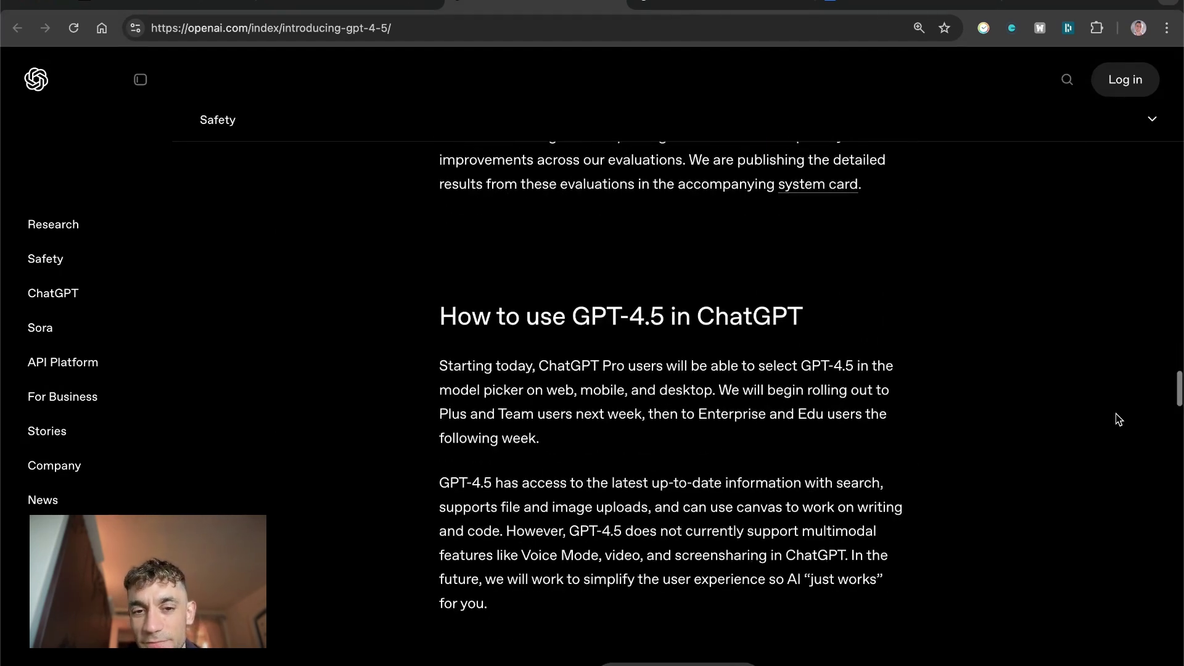
{"action": "scroll", "coordinate": [1111, 424], "scroll_direction": "up", "scroll_amount": 5}
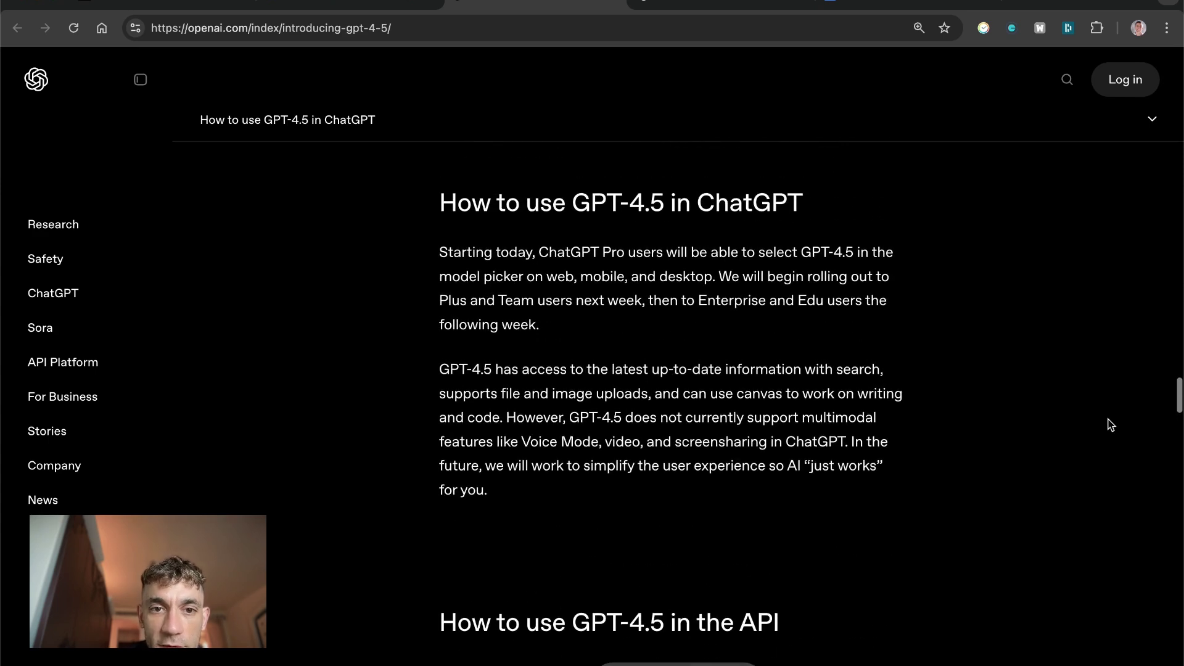
{"action": "scroll", "coordinate": [1028, 513], "scroll_direction": "down", "scroll_amount": 3}
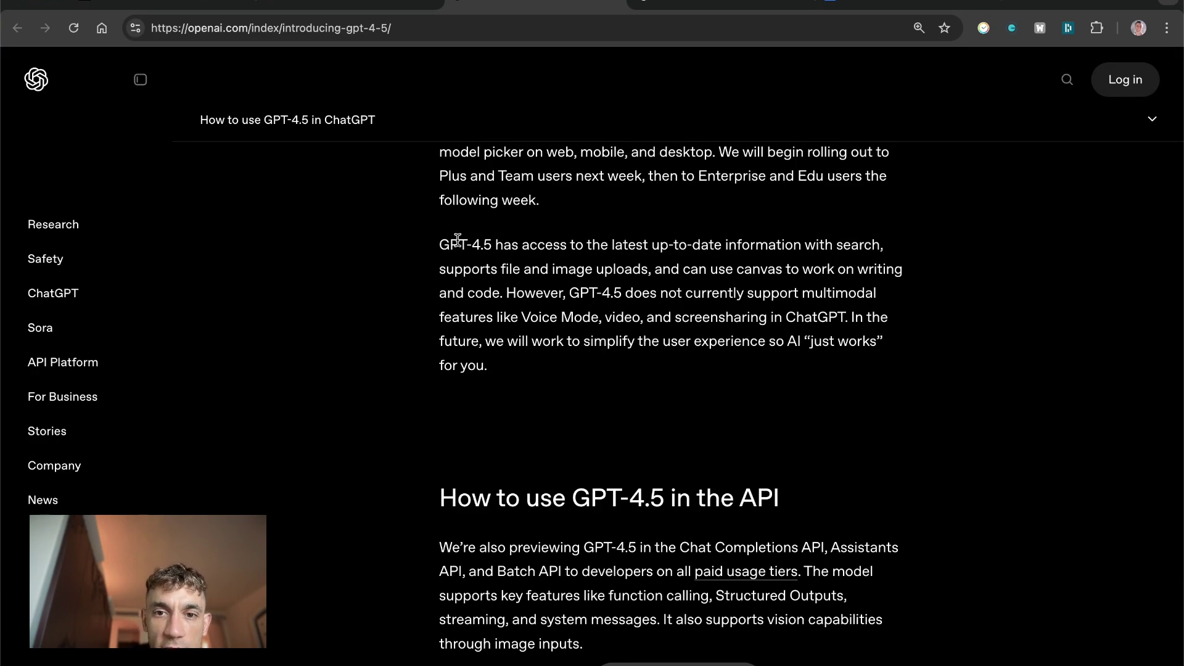
Close the expanded GPT-4.5 article in the ChatGPT tab, then come back to the announcement.
{"action": "left_click_drag", "start_coordinate": [446, 238], "coordinate": [914, 251]}
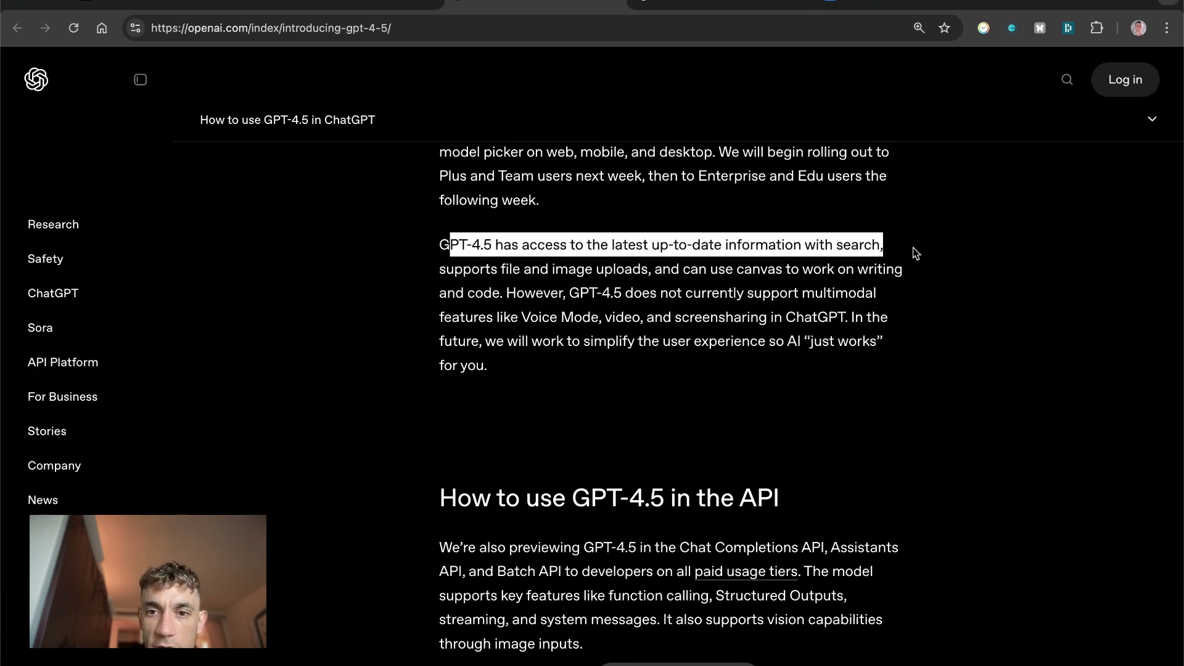
{"action": "left_click", "coordinate": [731, 3]}
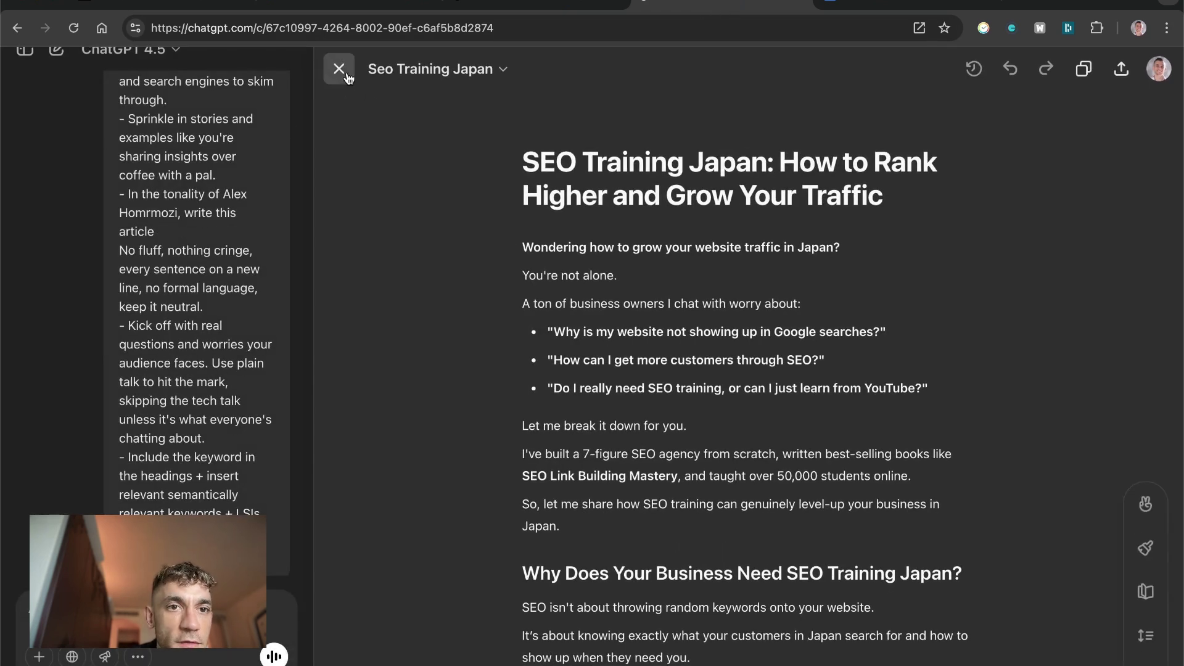
{"action": "left_click", "coordinate": [339, 69]}
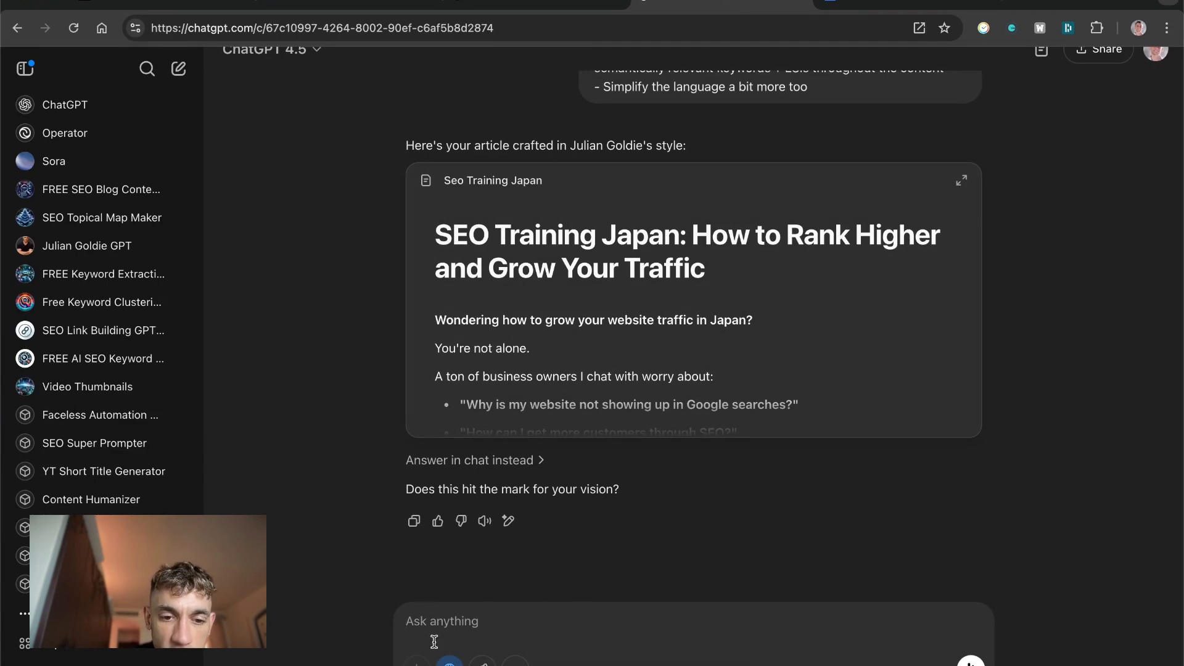
{"action": "scroll", "coordinate": [372, 137], "scroll_direction": "up", "scroll_amount": 2}
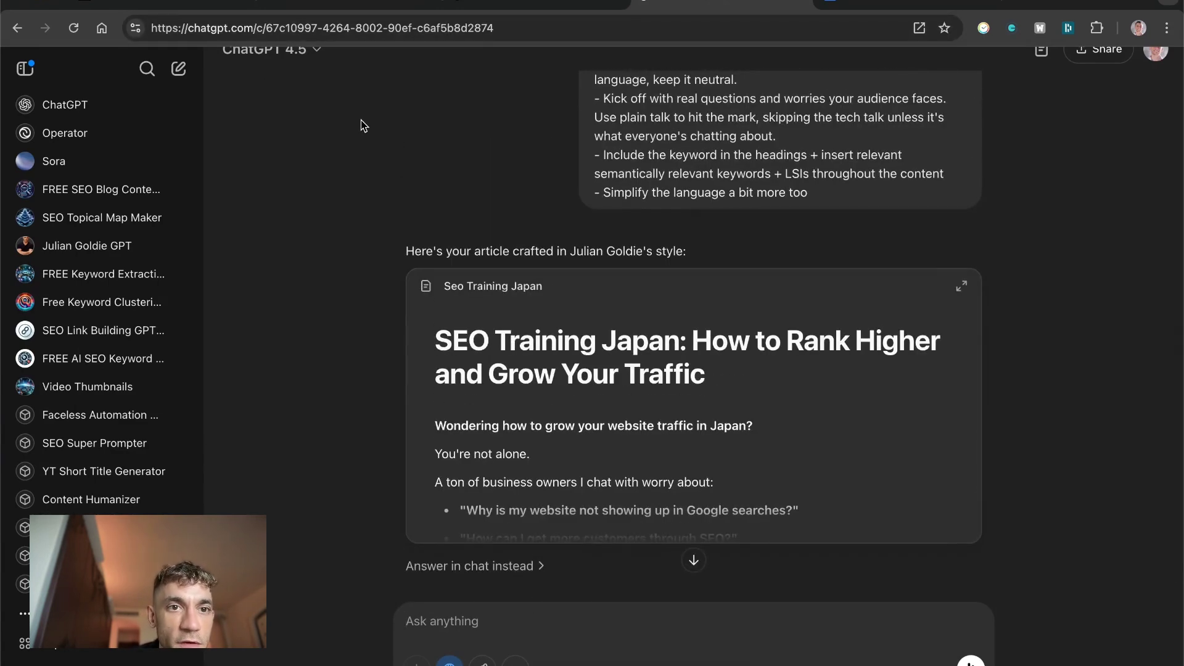
{"action": "left_click", "coordinate": [526, 8]}
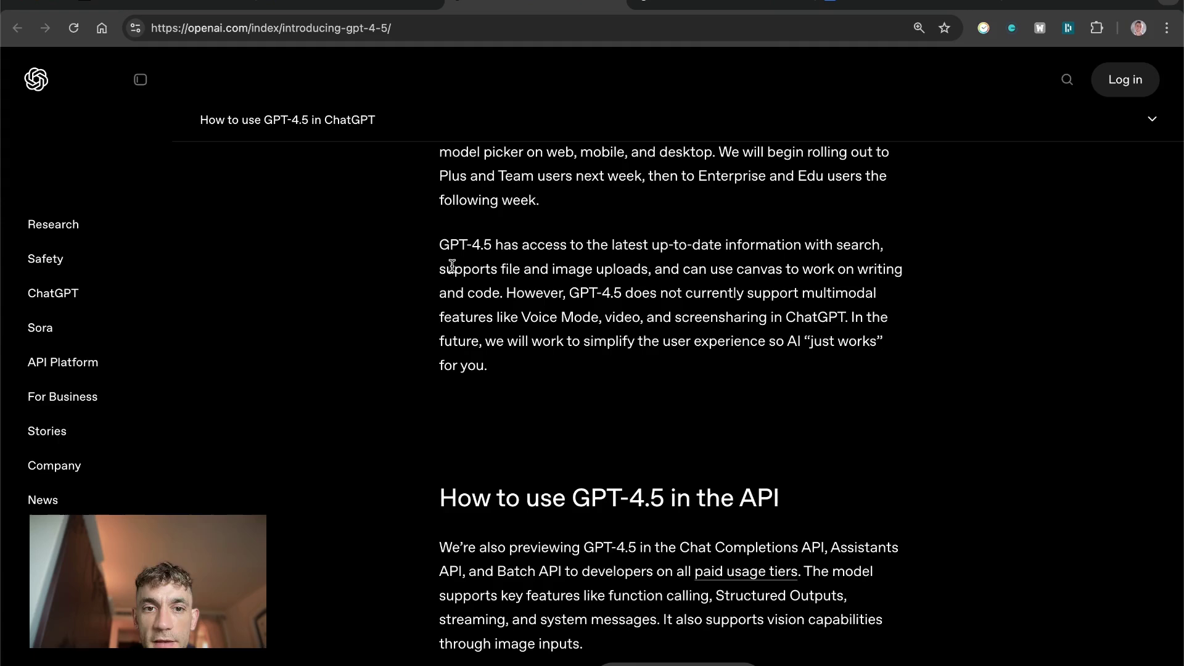
Highlight the ChatGPT-usage and unsupported multimodal features passages, then scroll to the API section.
{"action": "left_click_drag", "start_coordinate": [439, 239], "coordinate": [559, 369]}
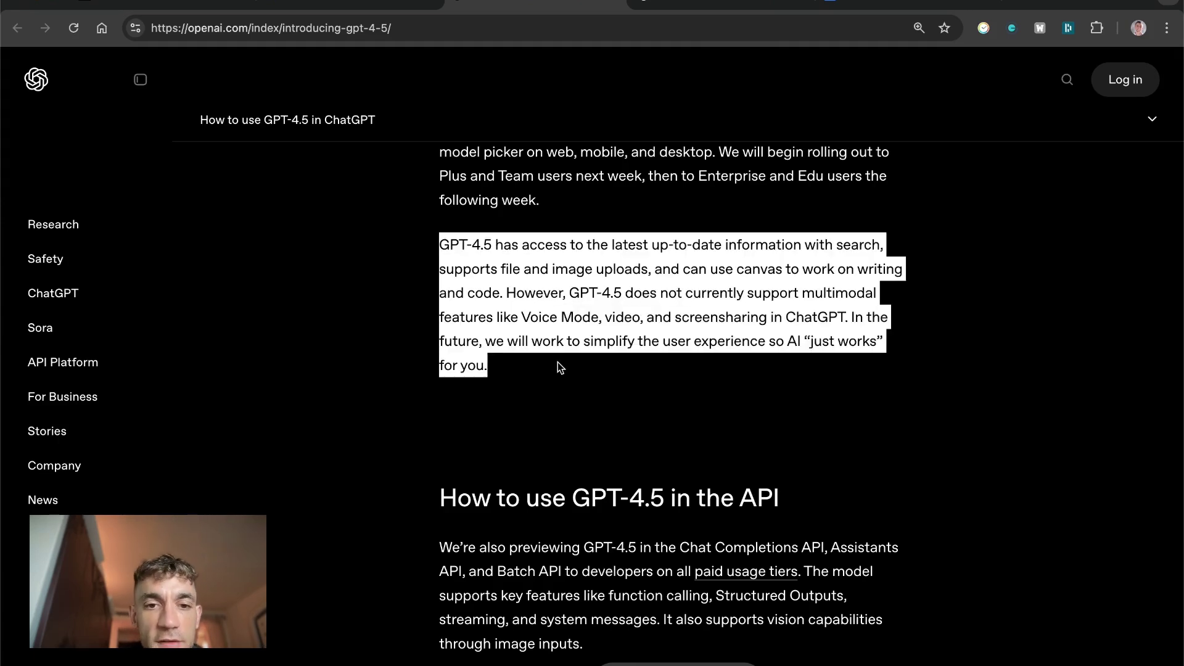
{"action": "left_click", "coordinate": [804, 361]}
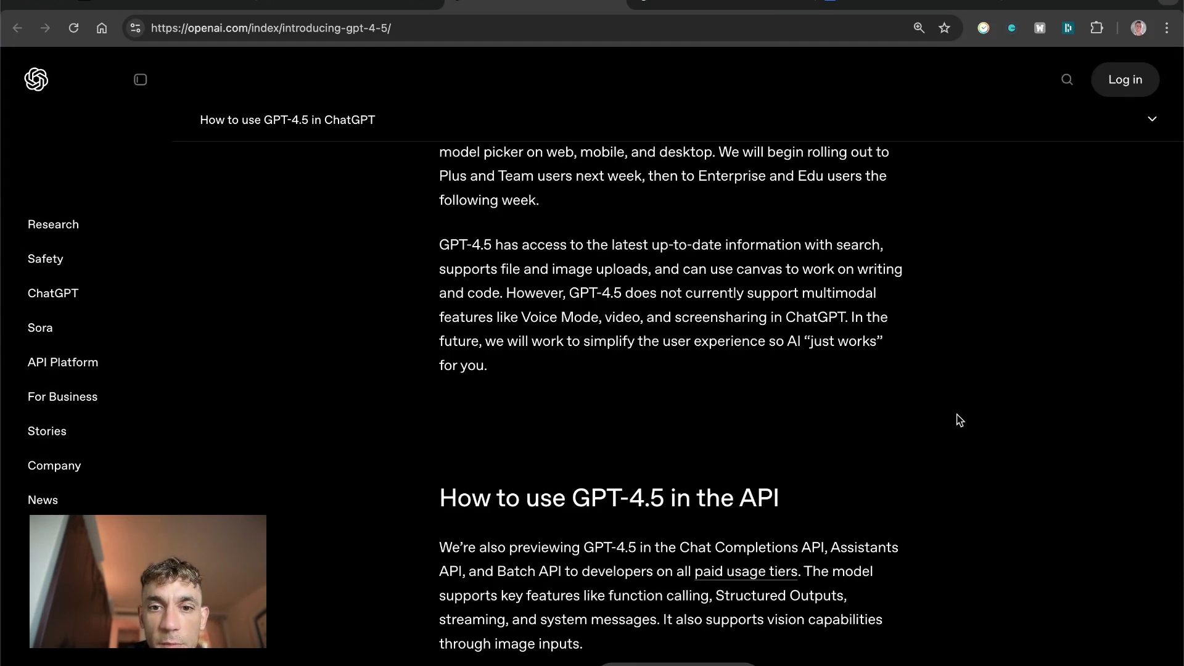
{"action": "left_click_drag", "start_coordinate": [507, 293], "coordinate": [864, 338]}
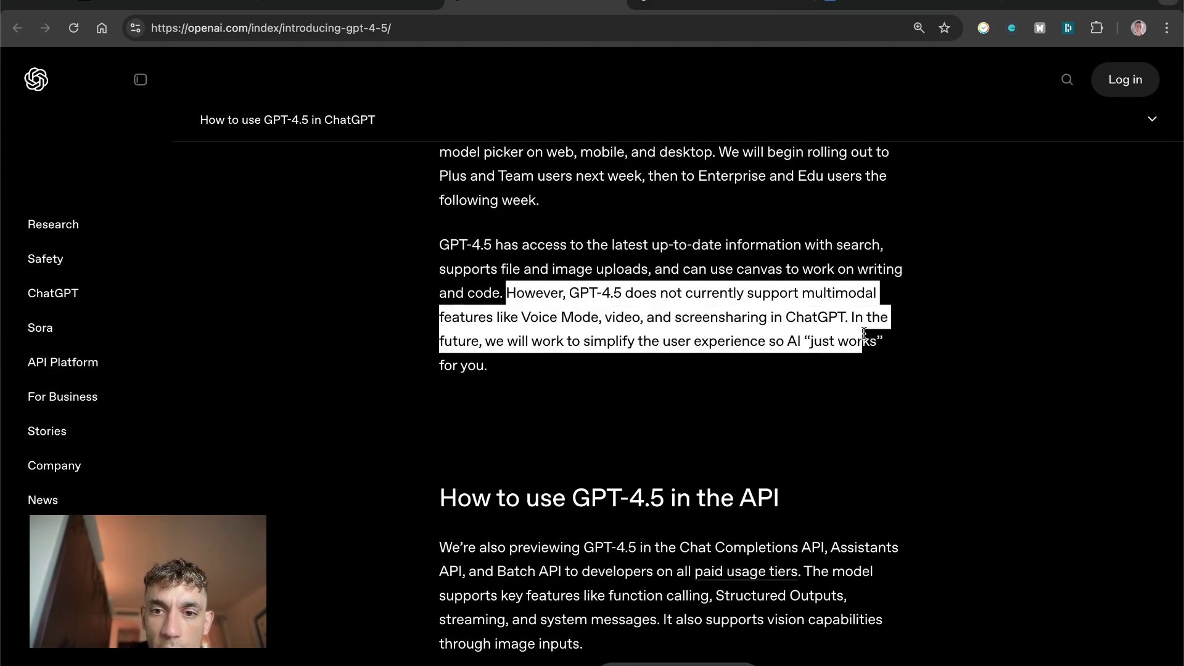
{"action": "left_click", "coordinate": [864, 333]}
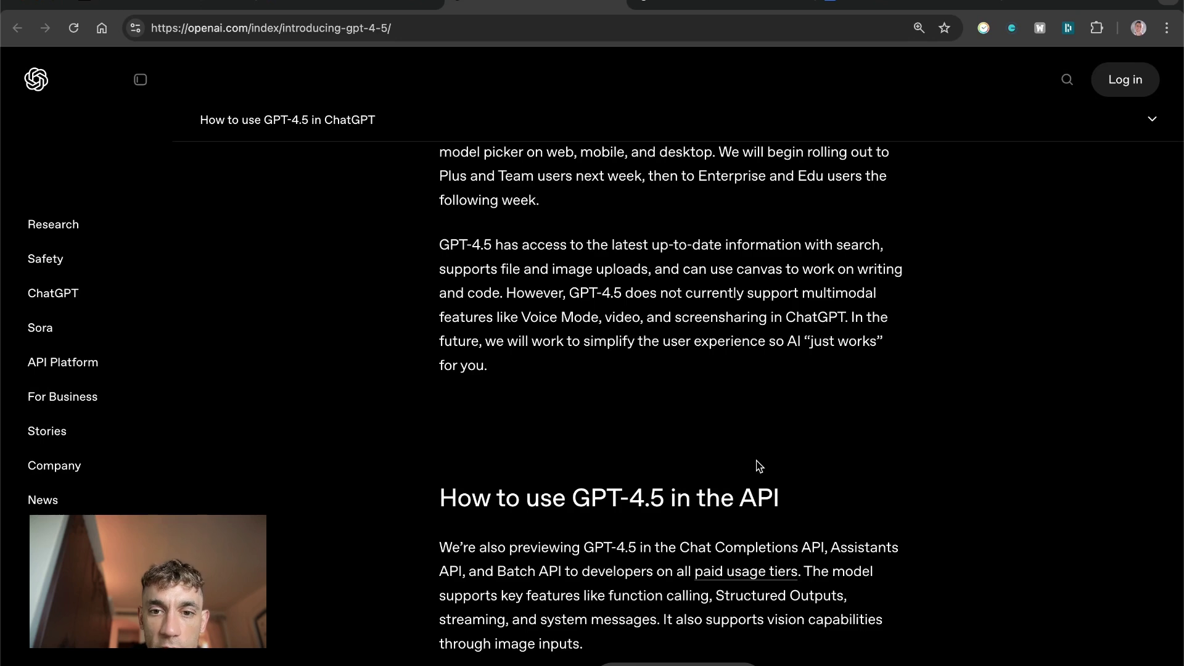
{"action": "scroll", "coordinate": [953, 428], "scroll_direction": "down", "scroll_amount": 5}
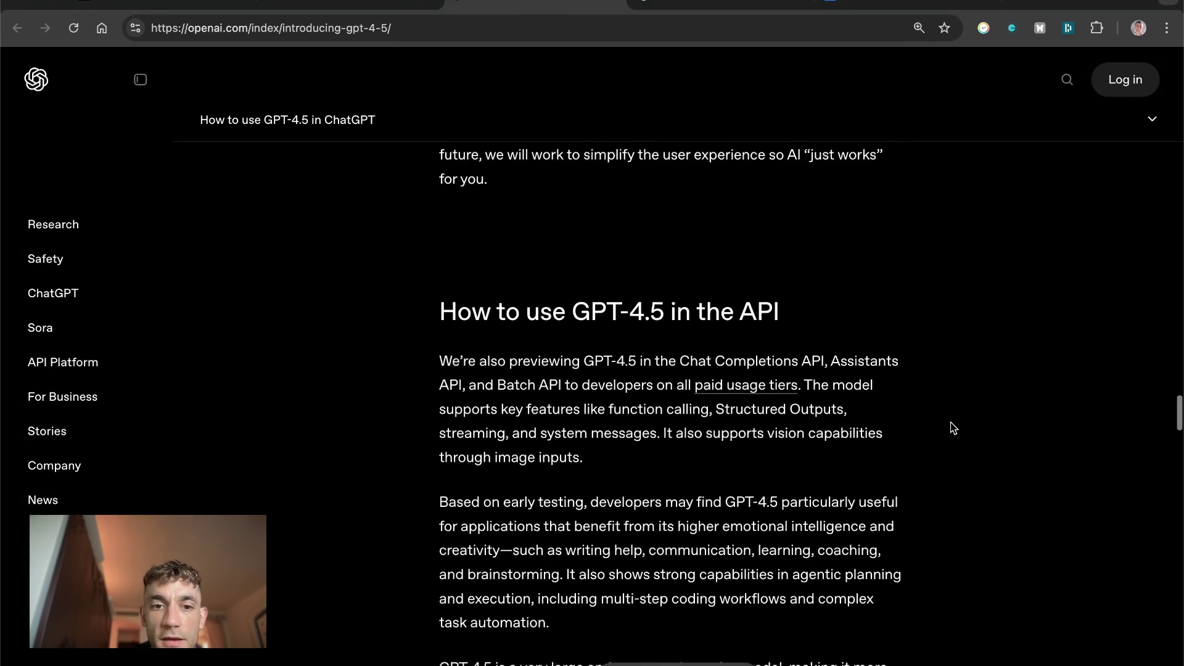
{"action": "scroll", "coordinate": [954, 428], "scroll_direction": "up", "scroll_amount": 2}
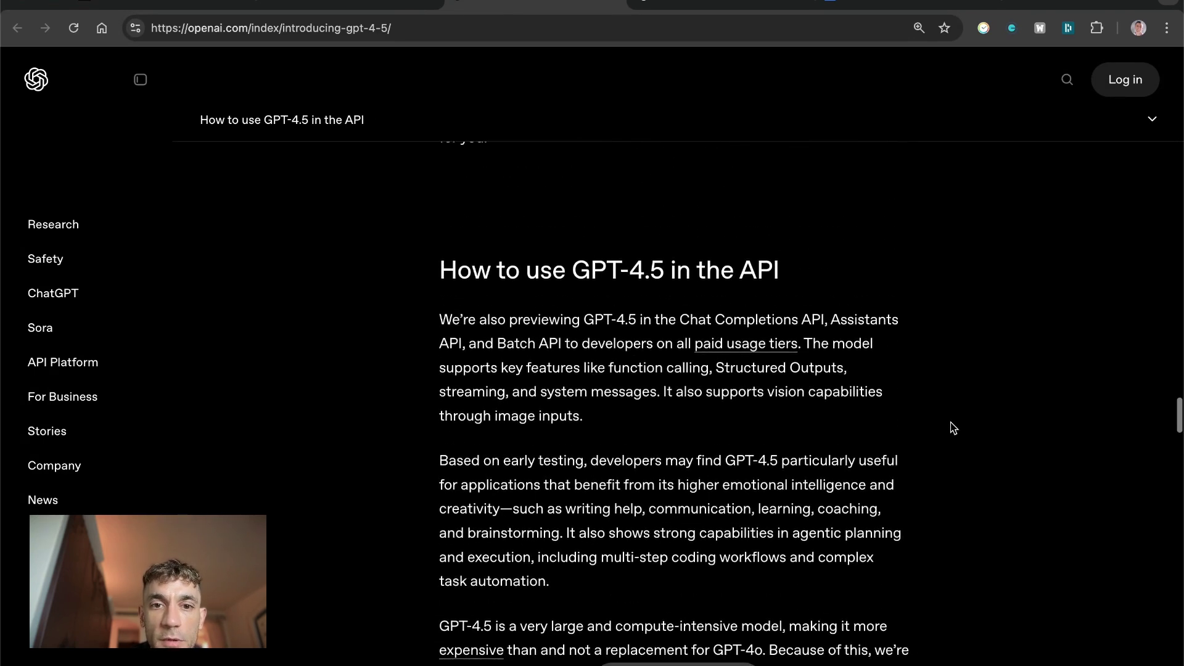
{"action": "scroll", "coordinate": [952, 426], "scroll_direction": "down", "scroll_amount": 2}
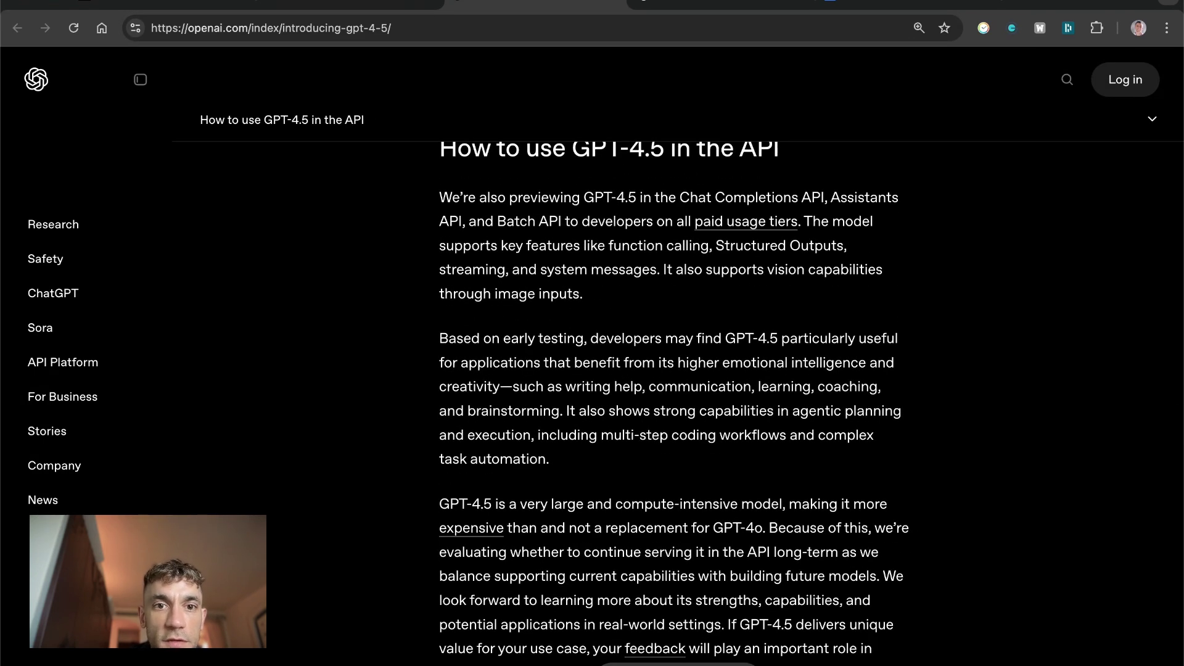
{"action": "left_click", "coordinate": [770, 5]}
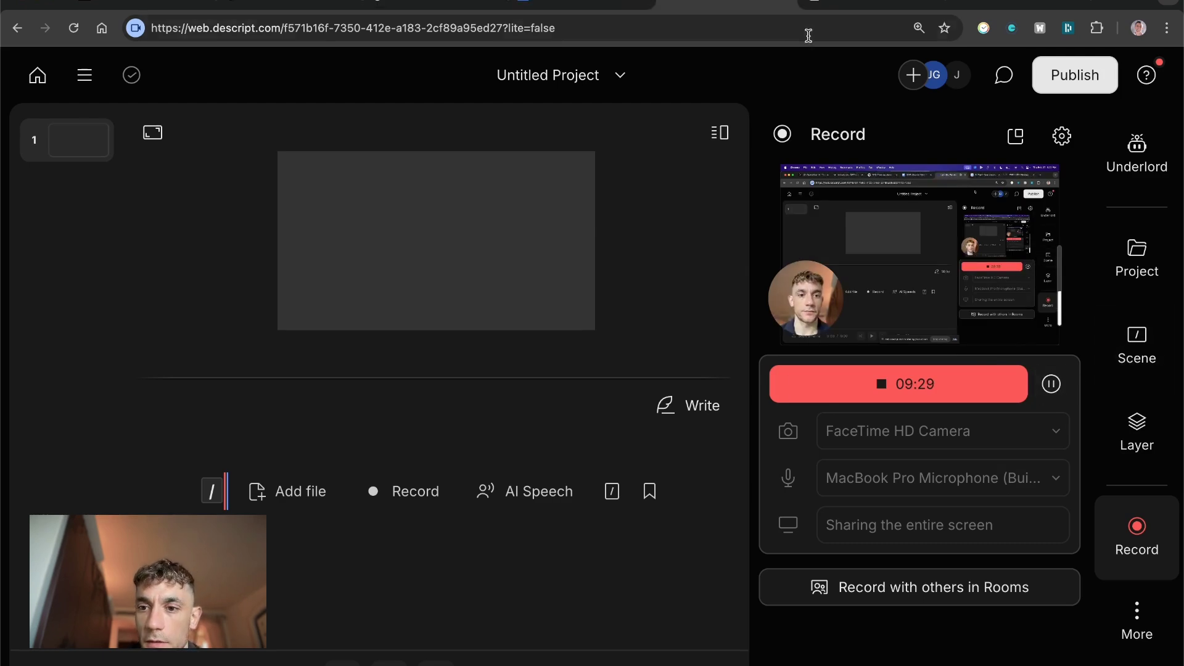
Go from the AI Profit Boardroom About page to the FREE SEO Strategy Session page and scroll to its benefits.
{"action": "left_click", "coordinate": [821, 5]}
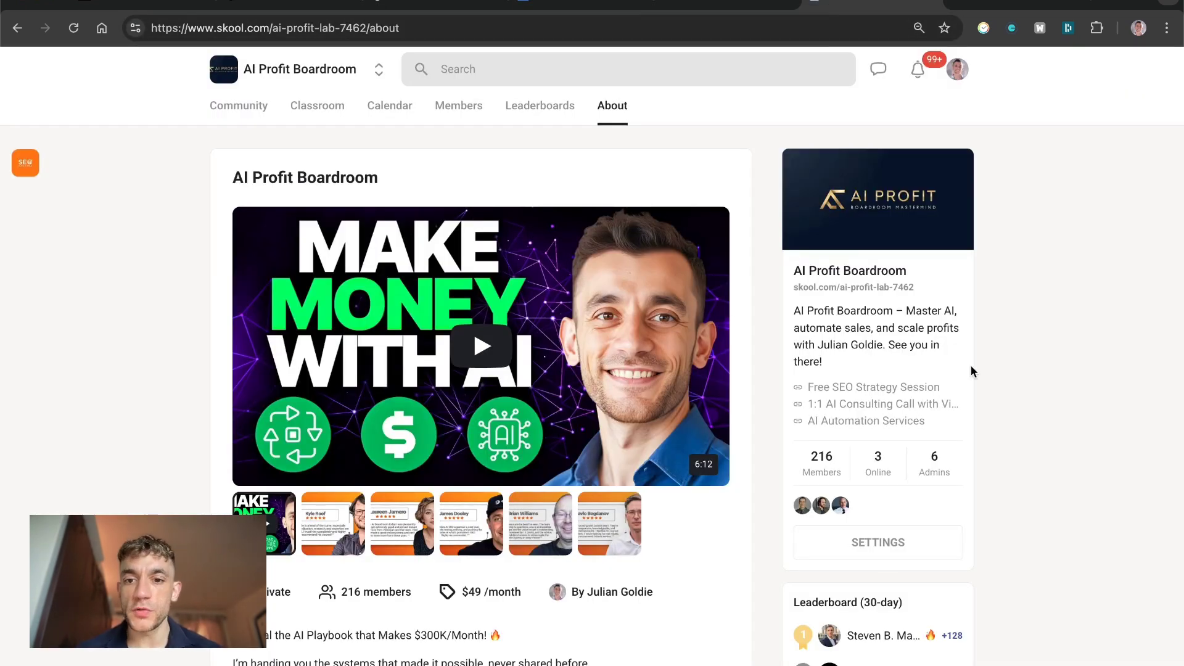
{"action": "key", "text": "ctrl+Tab"}
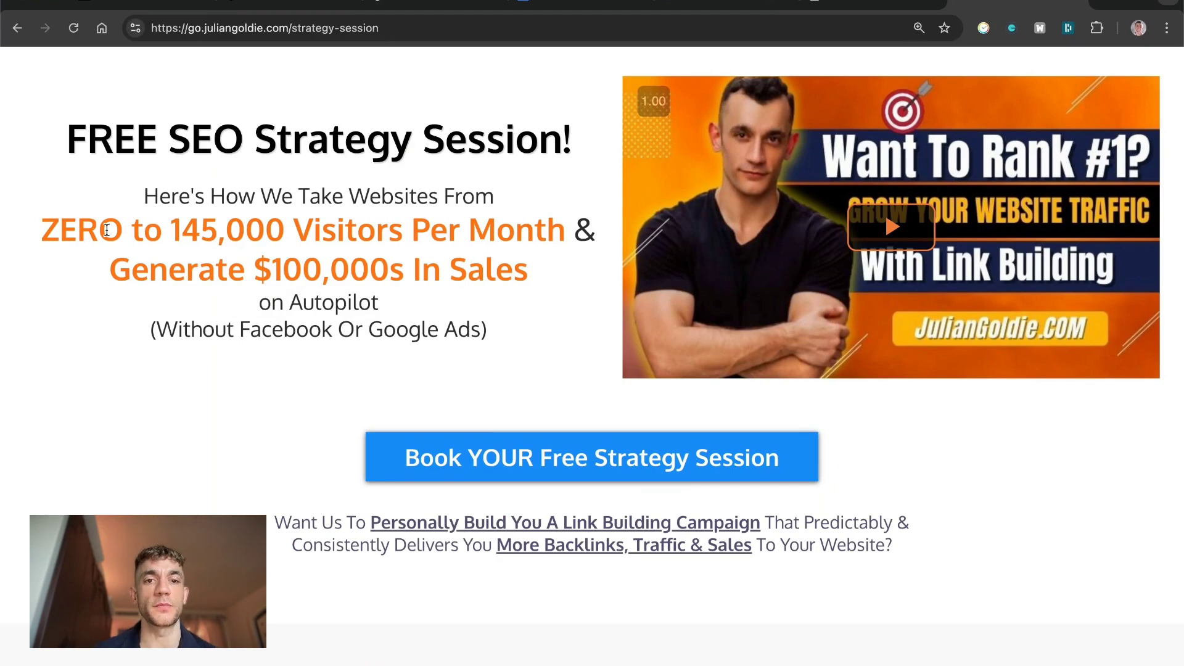
{"action": "scroll", "coordinate": [760, 417], "scroll_direction": "down", "scroll_amount": 10}
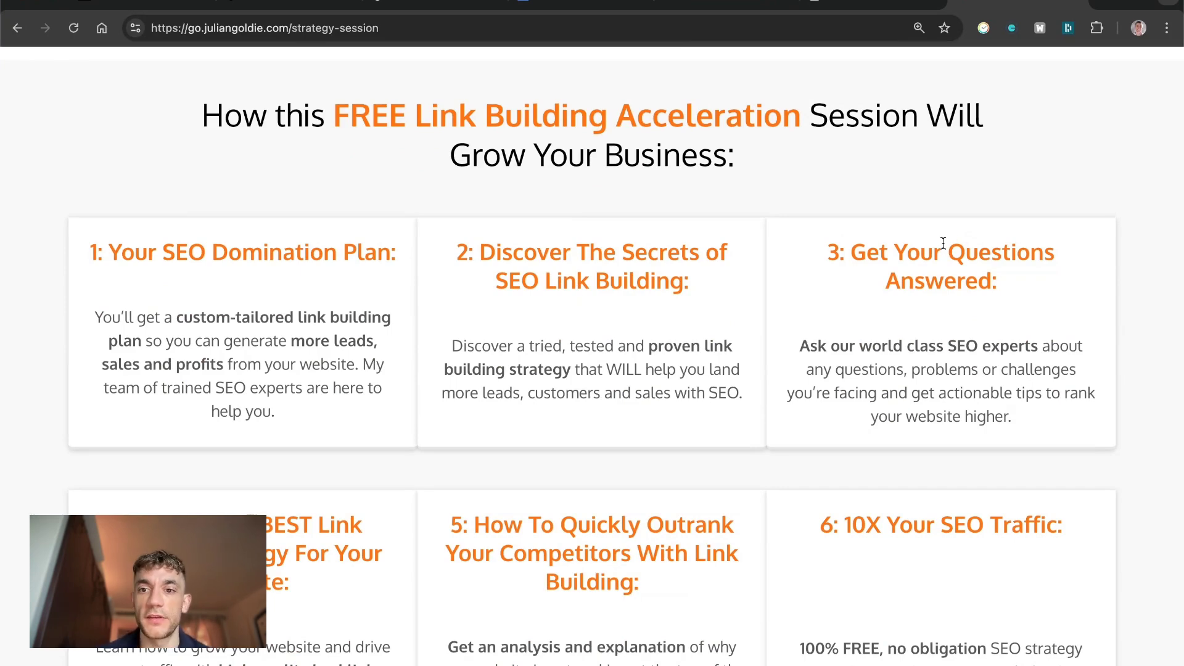
{"action": "left_click", "coordinate": [858, 3]}
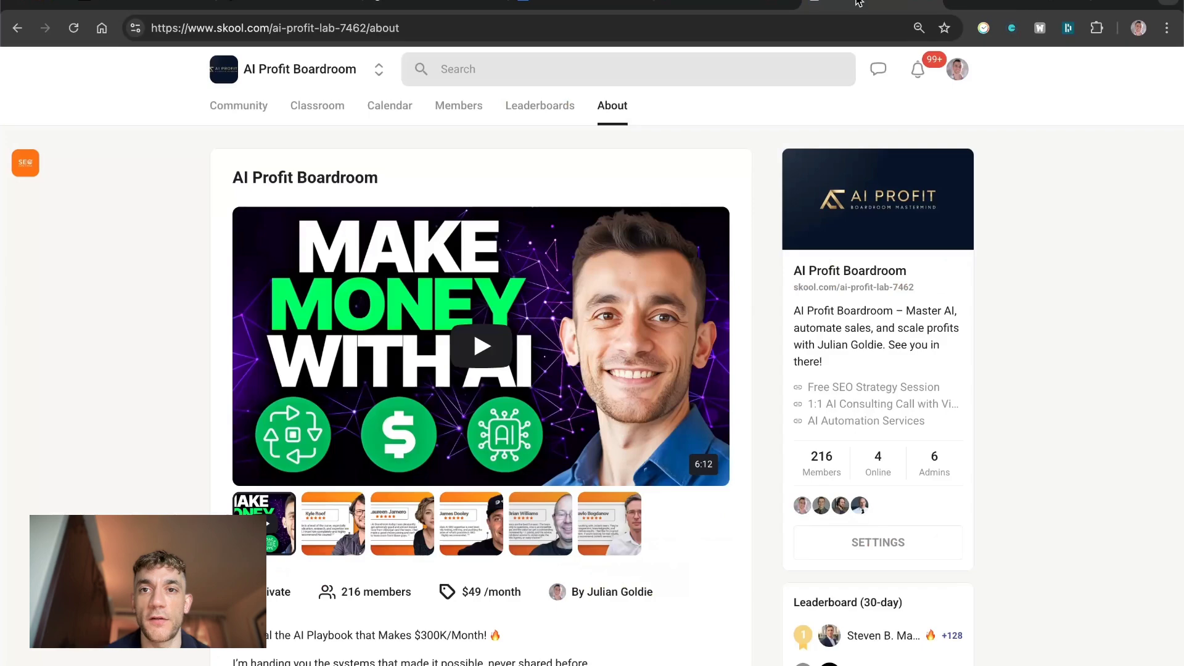
{"action": "scroll", "coordinate": [551, 265], "scroll_direction": "down", "scroll_amount": 5}
{"action": "scroll", "coordinate": [469, 185], "scroll_direction": "up", "scroll_amount": 5}
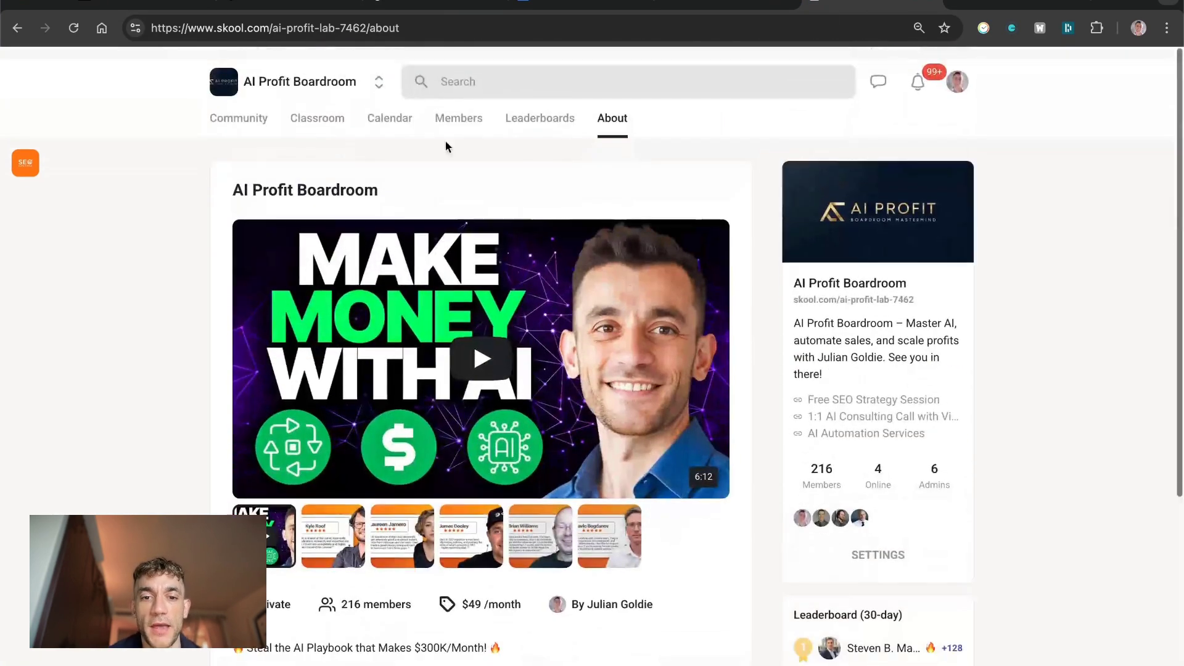
{"action": "left_click", "coordinate": [336, 111]}
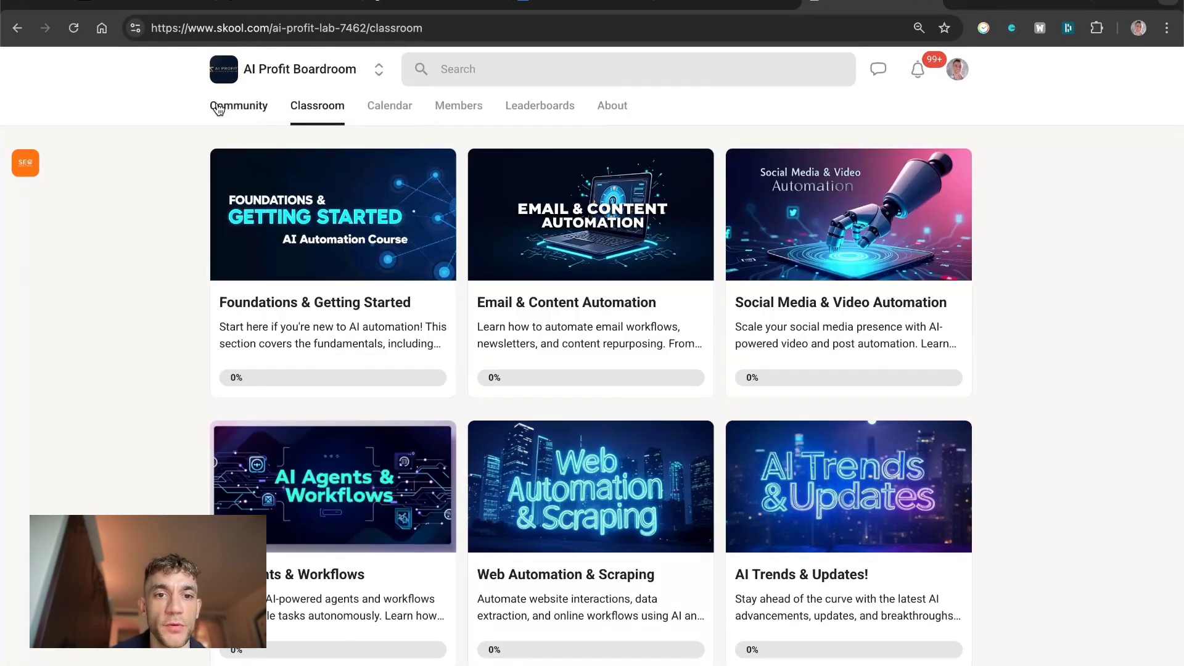
{"action": "left_click", "coordinate": [219, 106]}
{"action": "scroll", "coordinate": [453, 411], "scroll_direction": "down", "scroll_amount": 15}
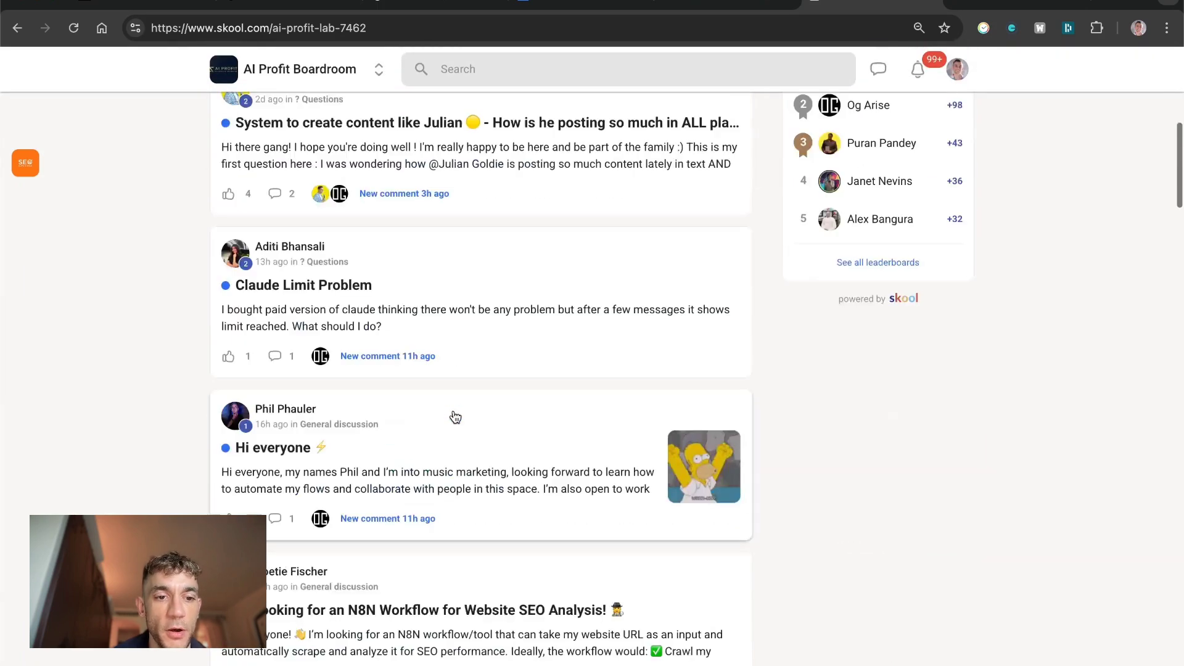
{"action": "scroll", "coordinate": [453, 417], "scroll_direction": "down", "scroll_amount": 9}
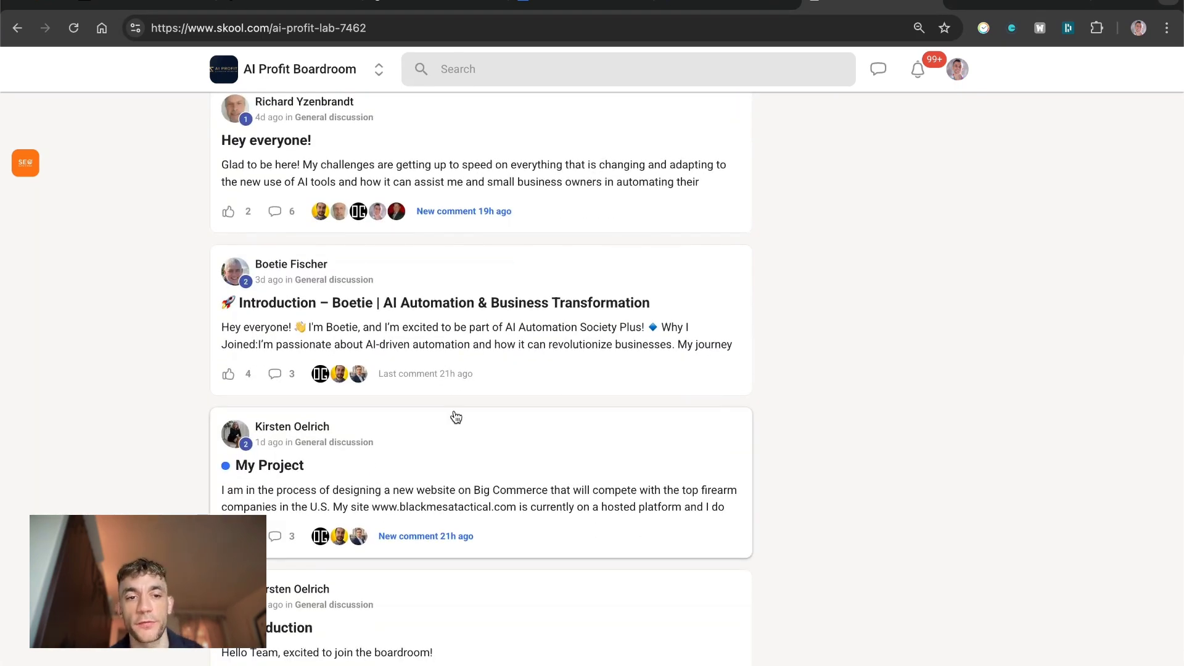
{"action": "scroll", "coordinate": [455, 417], "scroll_direction": "down", "scroll_amount": 15}
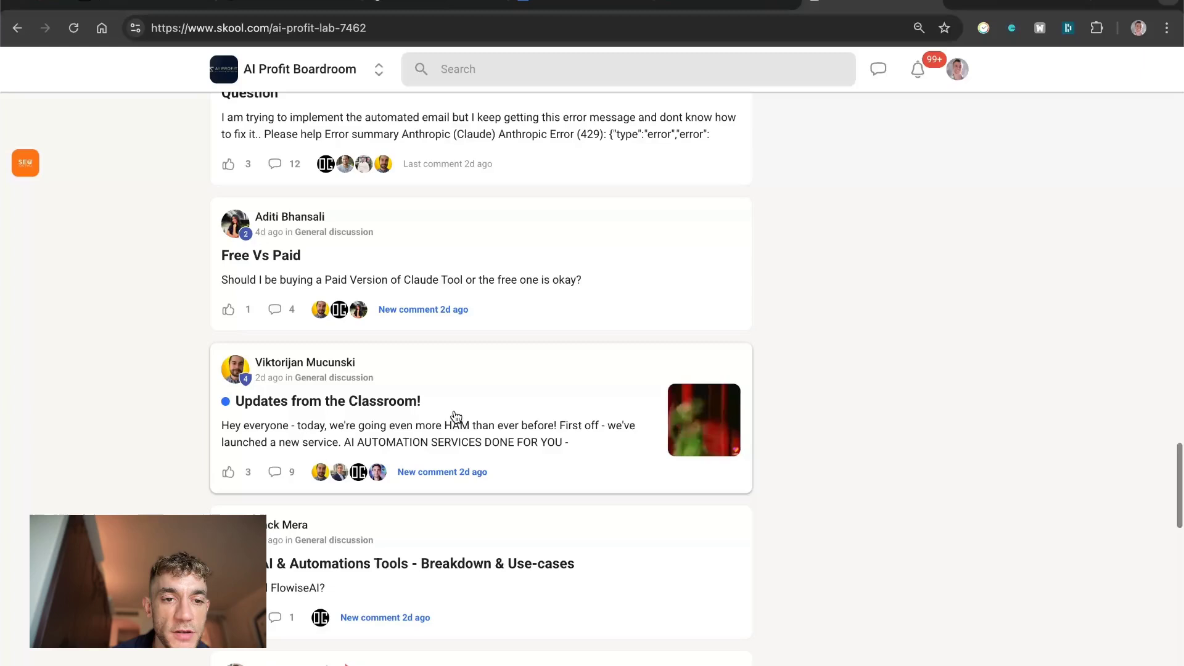
{"action": "left_click", "coordinate": [457, 416]}
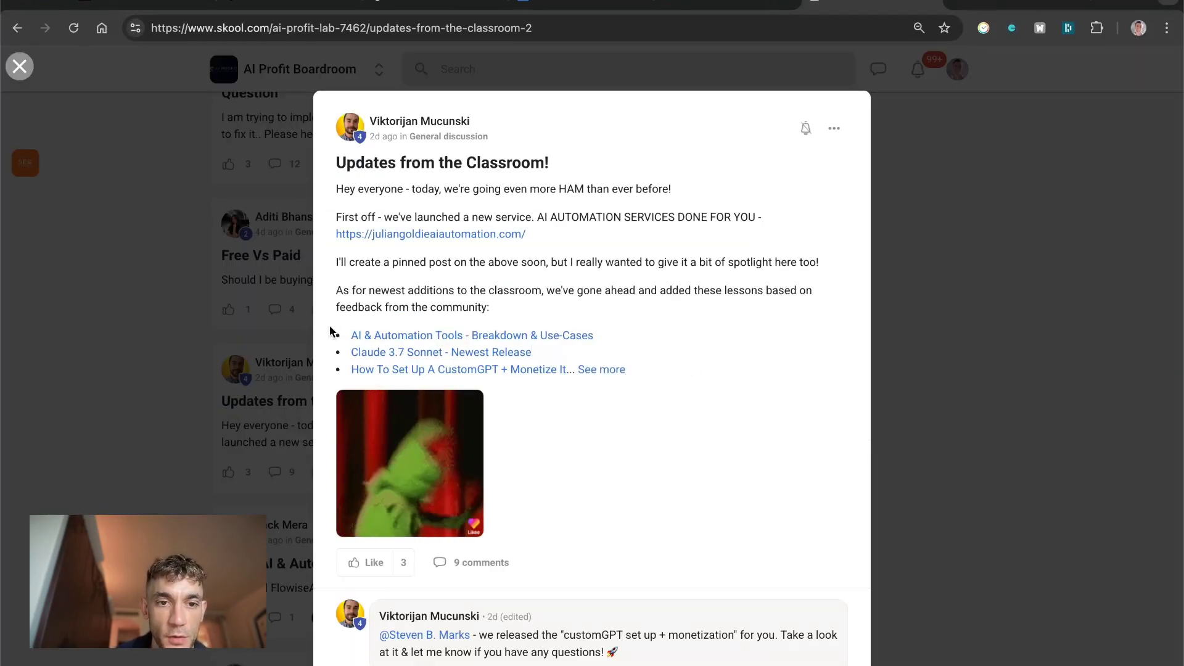
{"action": "left_click_drag", "start_coordinate": [404, 329], "coordinate": [708, 341]}
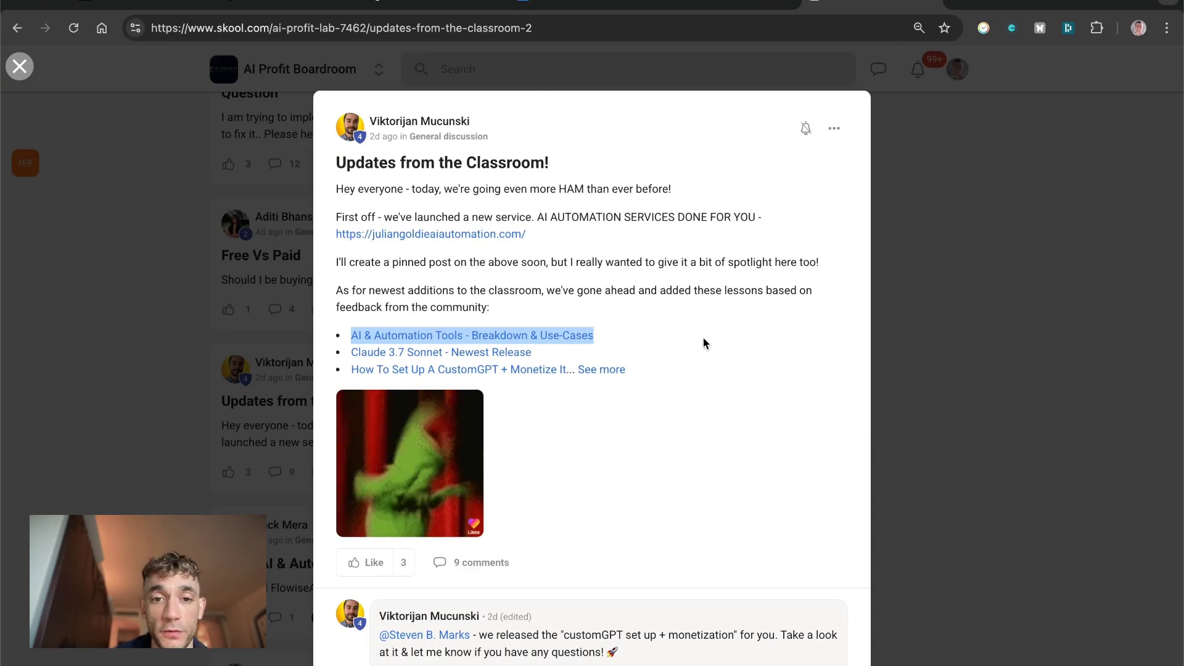
{"action": "left_click", "coordinate": [629, 330]}
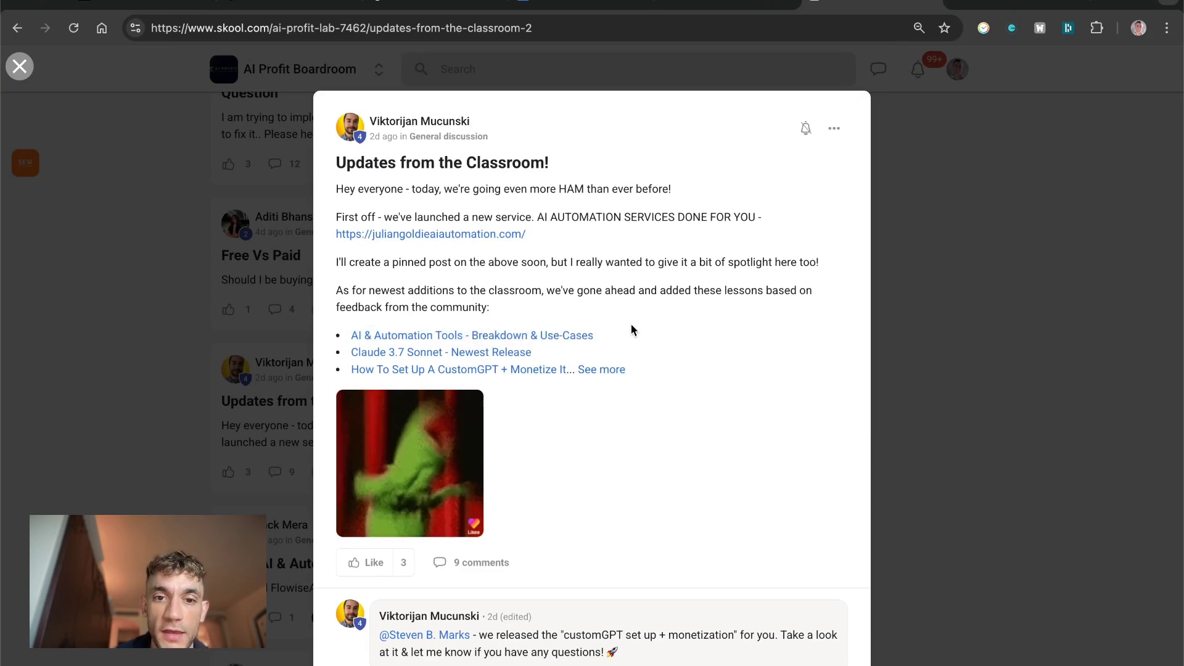
{"action": "left_click", "coordinate": [605, 368]}
{"action": "left_click_drag", "start_coordinate": [598, 373], "coordinate": [405, 291]}
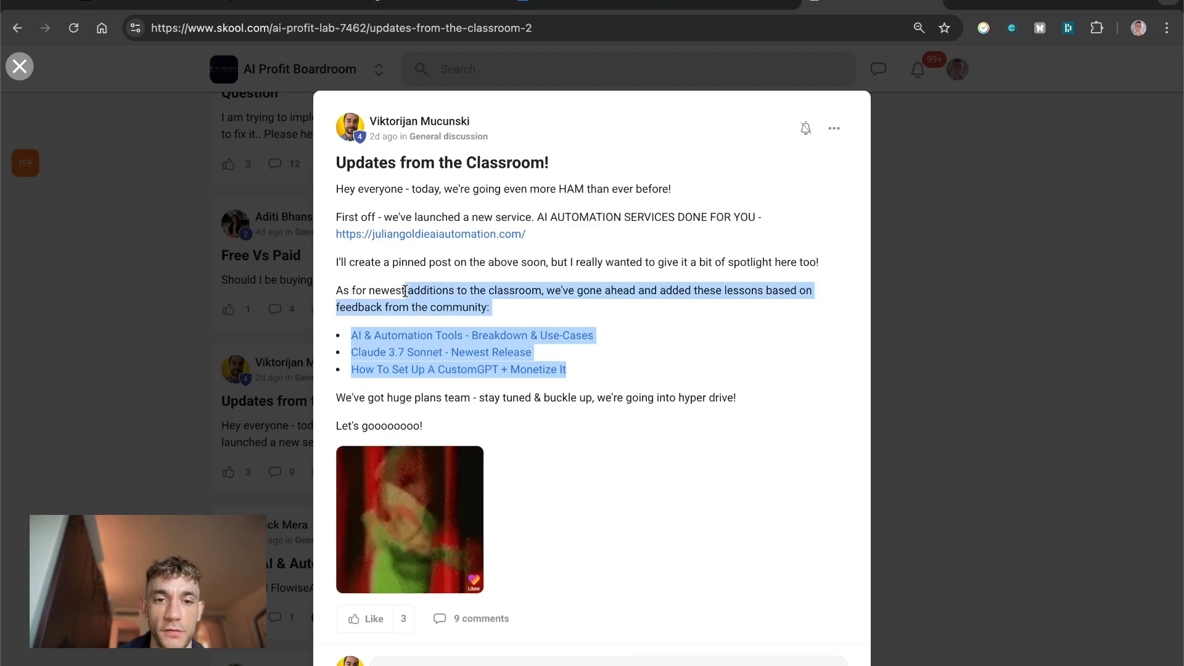
{"action": "left_click", "coordinate": [405, 291]}
{"action": "left_click", "coordinate": [240, 348]}
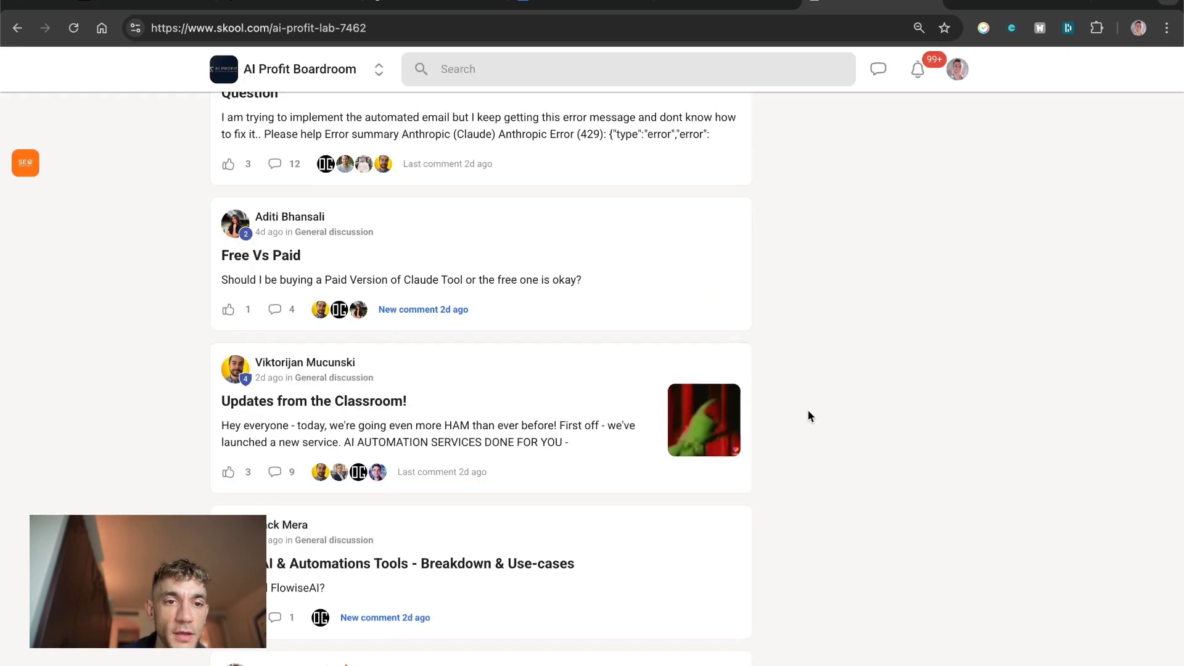
Scroll through the AI Profit Boardroom community feed.
{"action": "scroll", "coordinate": [807, 410], "scroll_direction": "up", "scroll_amount": 10}
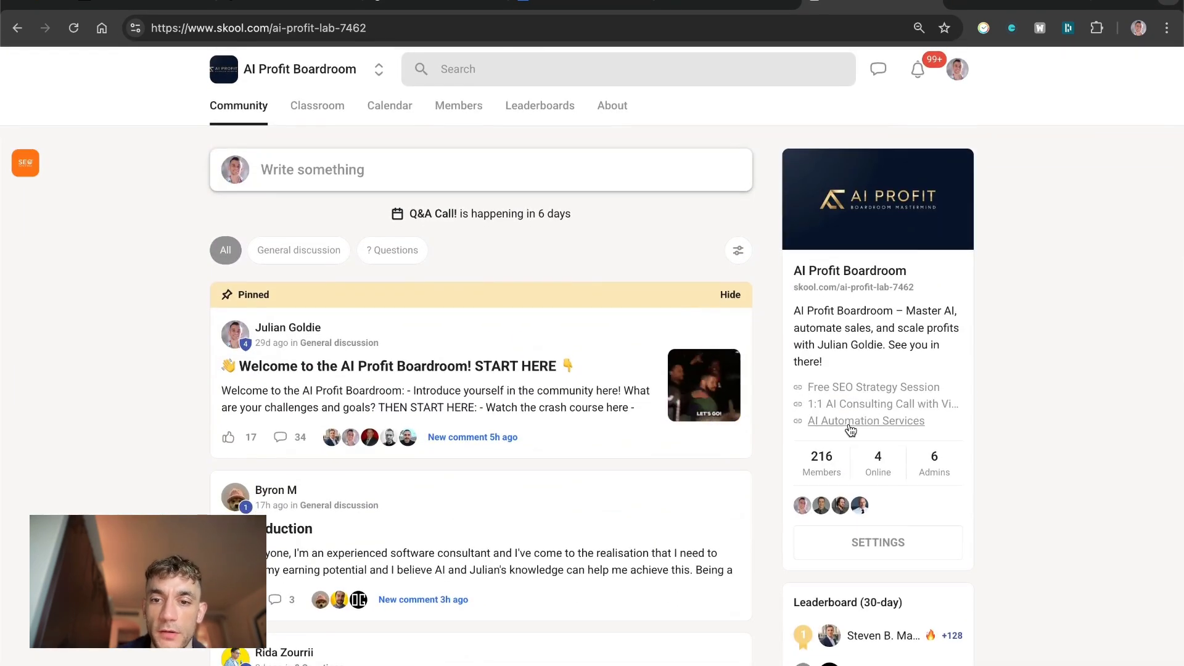
{"action": "scroll", "coordinate": [556, 296], "scroll_direction": "down", "scroll_amount": 10}
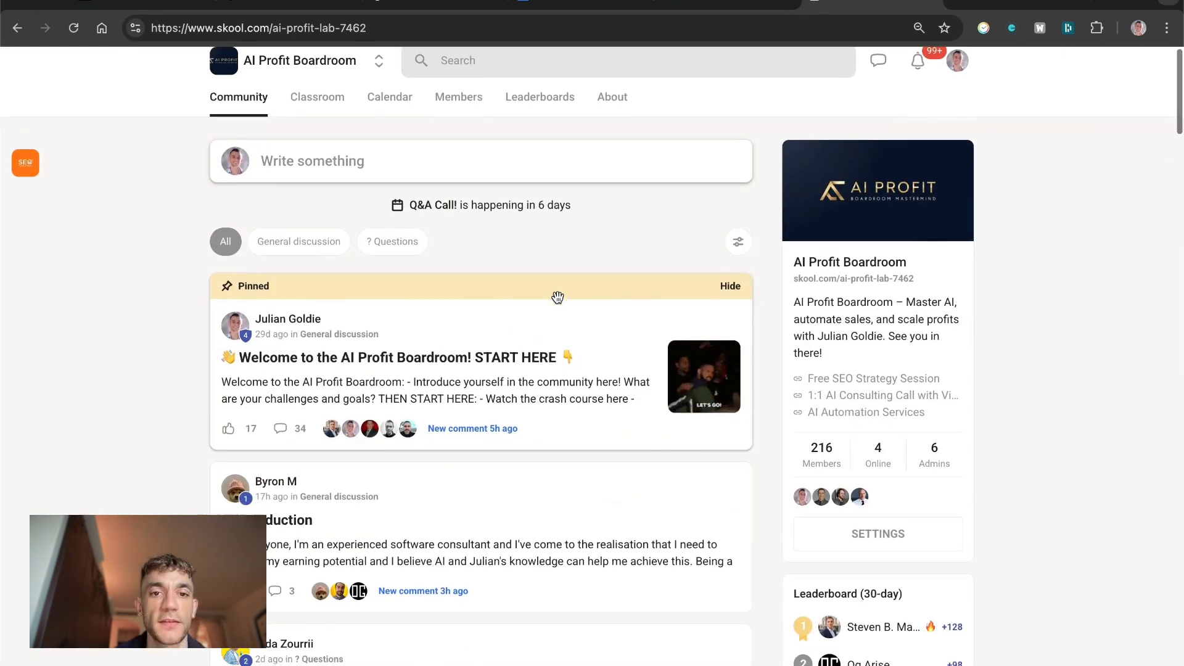
{"action": "scroll", "coordinate": [559, 292], "scroll_direction": "up", "scroll_amount": 7}
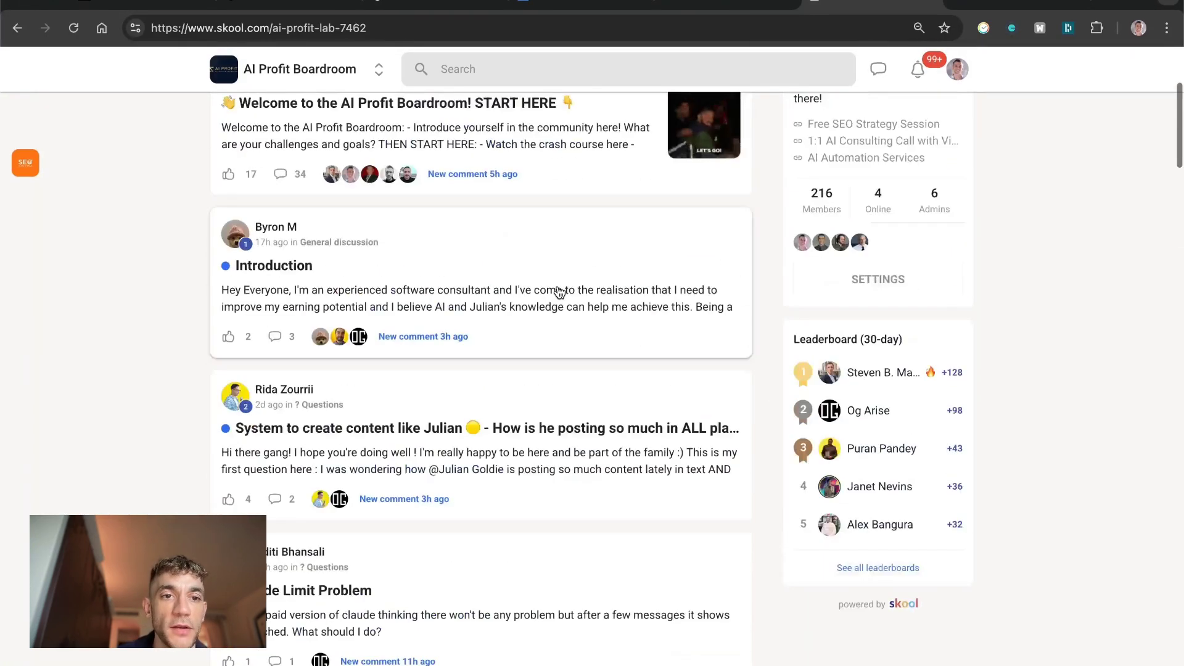
{"action": "scroll", "coordinate": [394, 287], "scroll_direction": "up", "scroll_amount": 4}
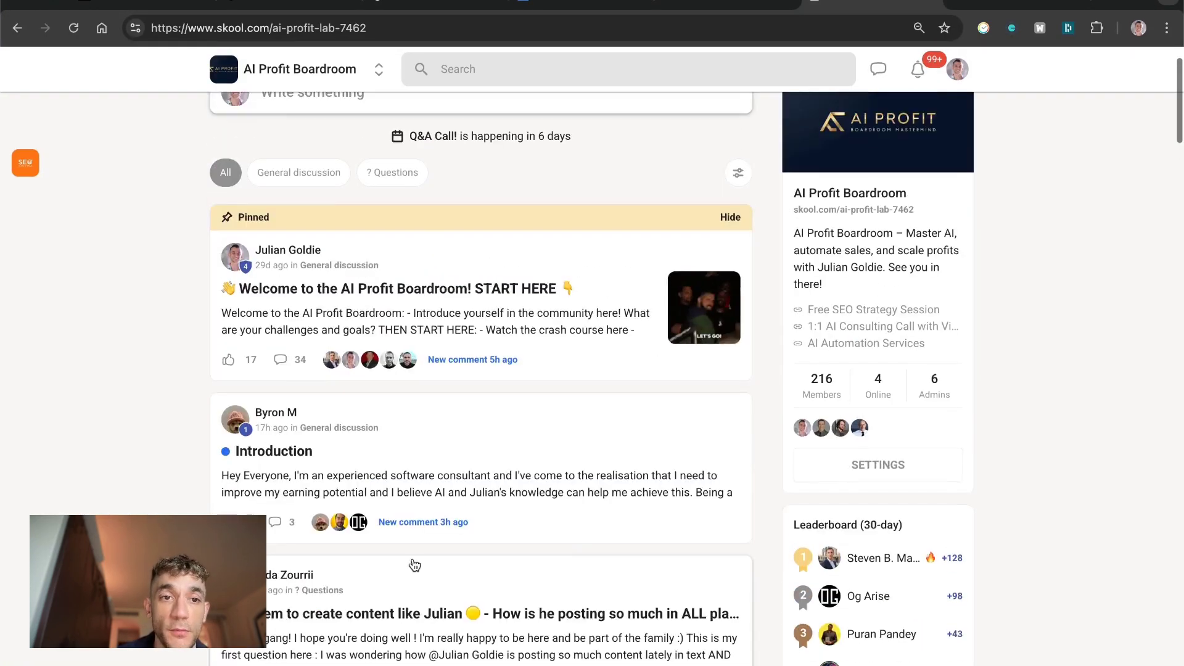
{"action": "scroll", "coordinate": [382, 370], "scroll_direction": "down", "scroll_amount": 5}
{"action": "scroll", "coordinate": [415, 494], "scroll_direction": "down", "scroll_amount": 8}
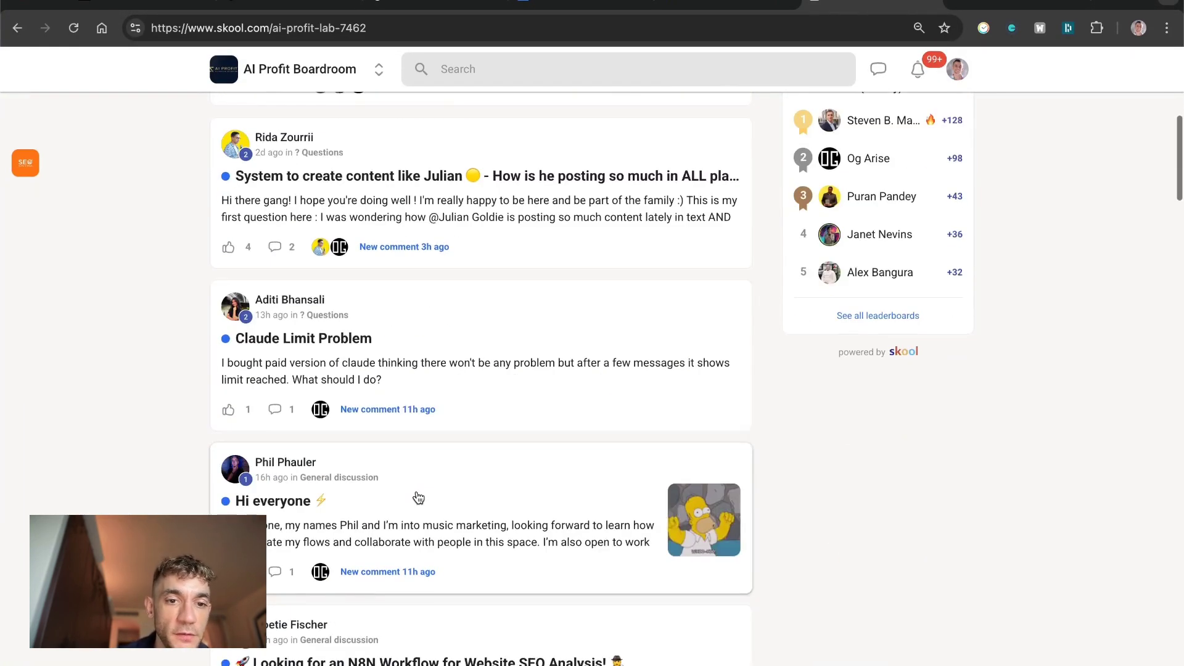
{"action": "scroll", "coordinate": [418, 502], "scroll_direction": "down", "scroll_amount": 5}
{"action": "scroll", "coordinate": [417, 501], "scroll_direction": "up", "scroll_amount": 15}
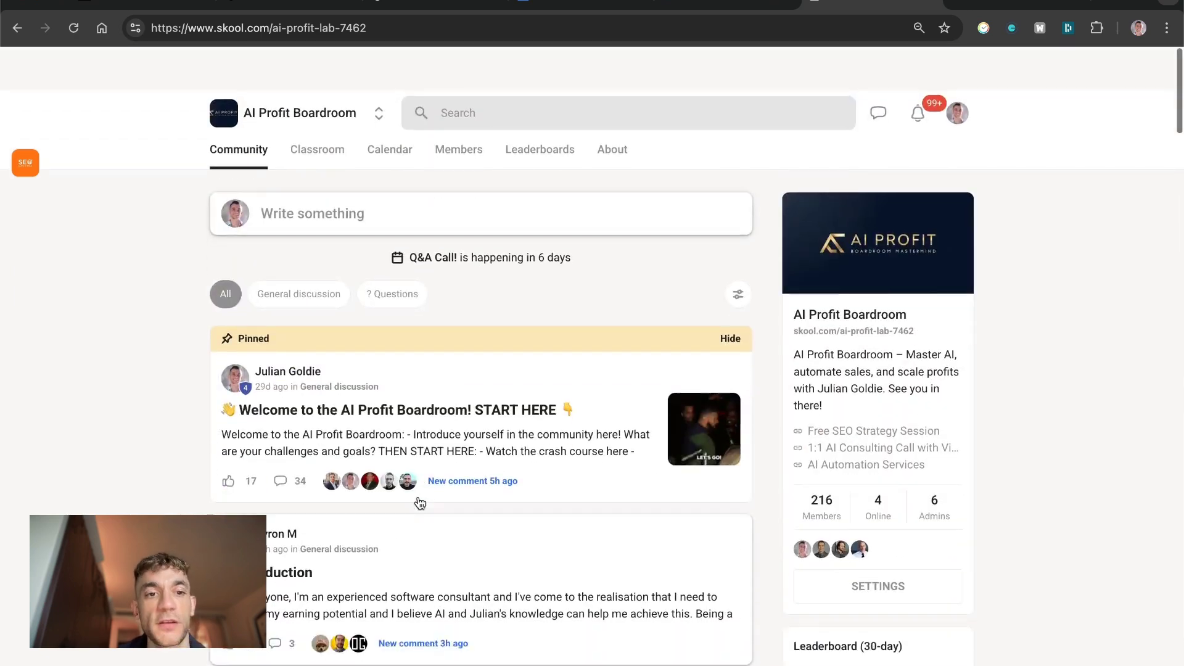
Browse the Classroom course cards, then view the February 2025 event calendar.
{"action": "left_click", "coordinate": [316, 110]}
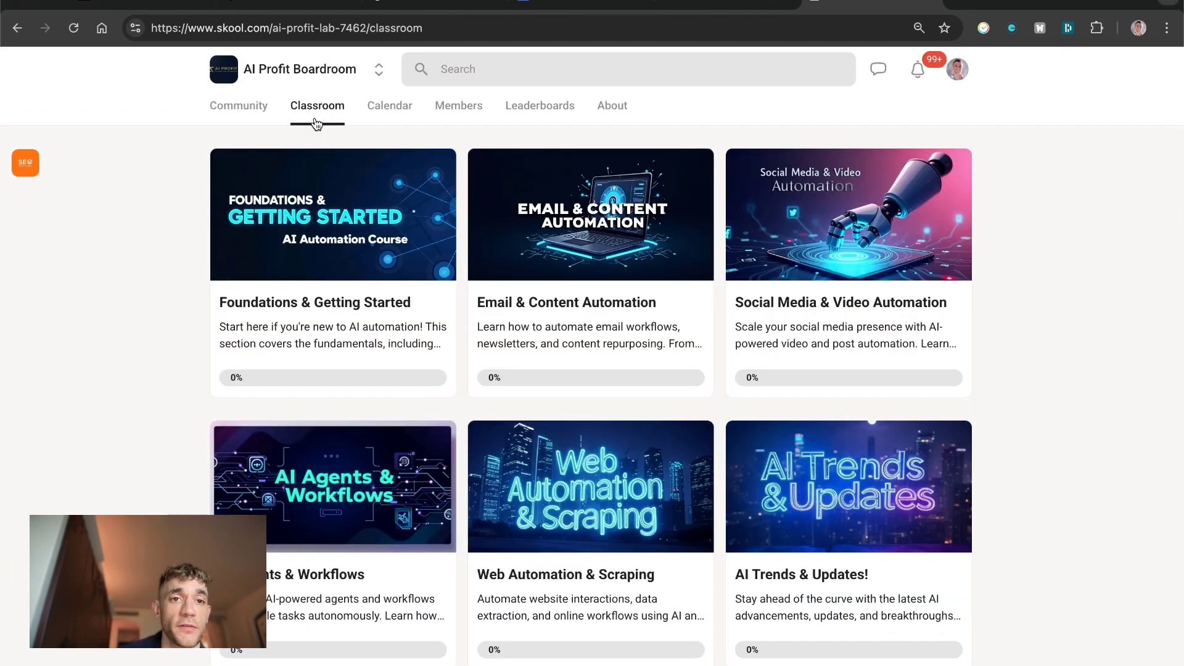
{"action": "scroll", "coordinate": [1081, 259], "scroll_direction": "down", "scroll_amount": 7}
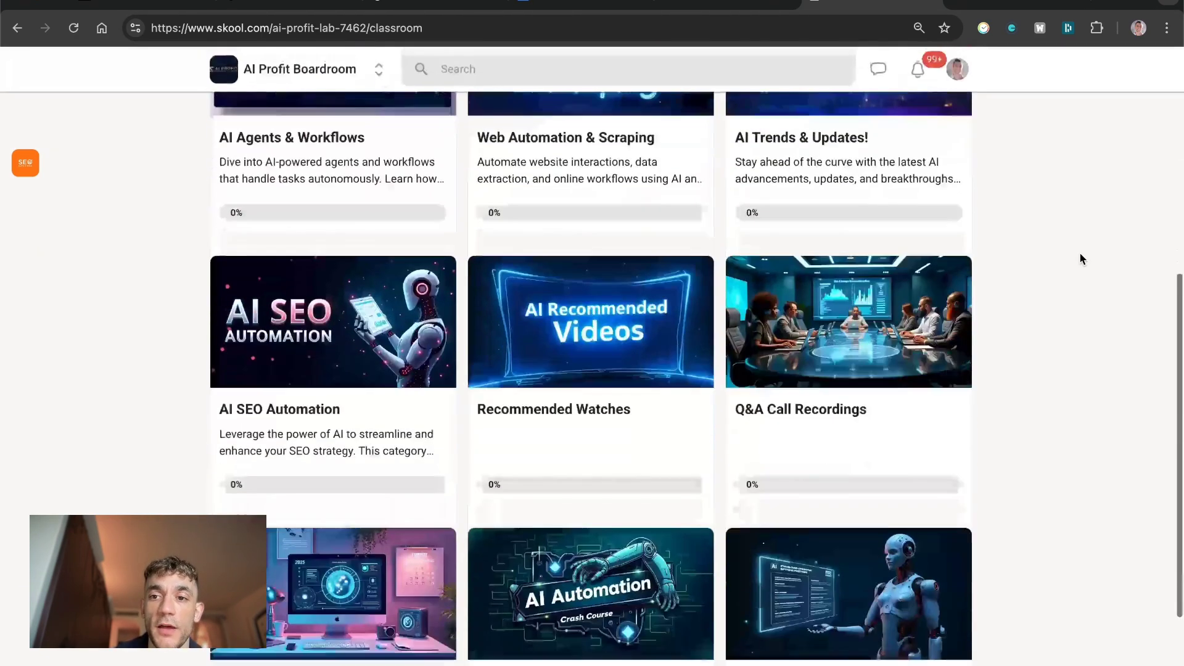
{"action": "scroll", "coordinate": [1082, 259], "scroll_direction": "up", "scroll_amount": 6}
{"action": "scroll", "coordinate": [1080, 259], "scroll_direction": "up", "scroll_amount": 2}
{"action": "scroll", "coordinate": [1080, 259], "scroll_direction": "down", "scroll_amount": 4}
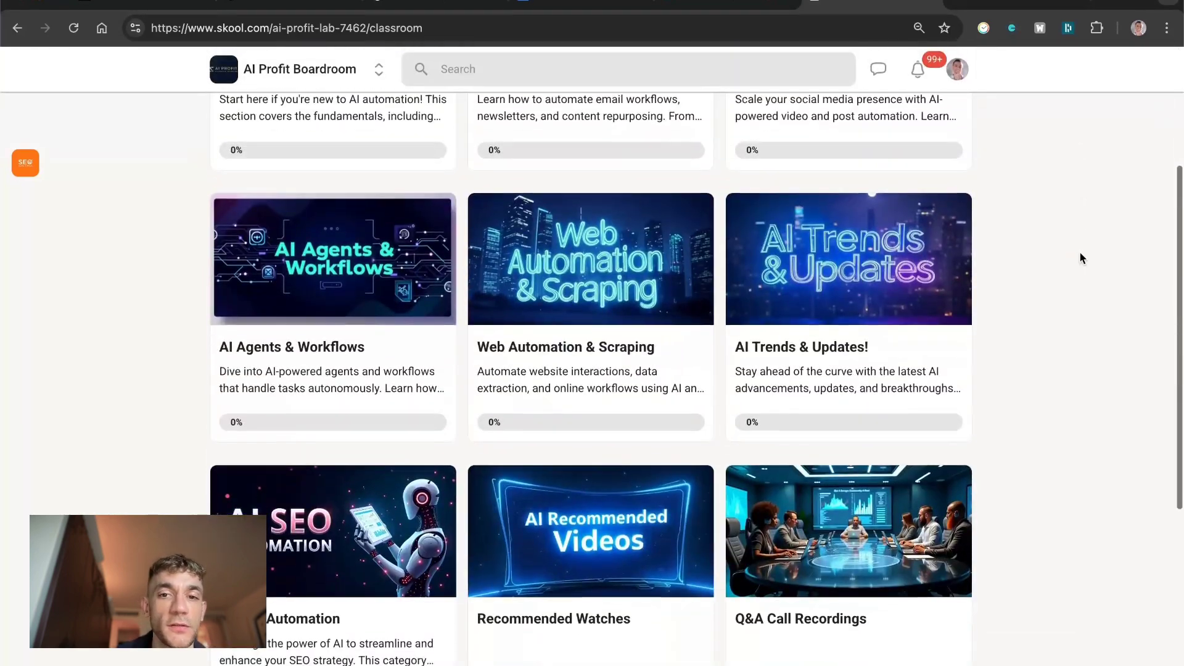
{"action": "scroll", "coordinate": [1080, 258], "scroll_direction": "up", "scroll_amount": 4}
{"action": "scroll", "coordinate": [1086, 241], "scroll_direction": "down", "scroll_amount": 1}
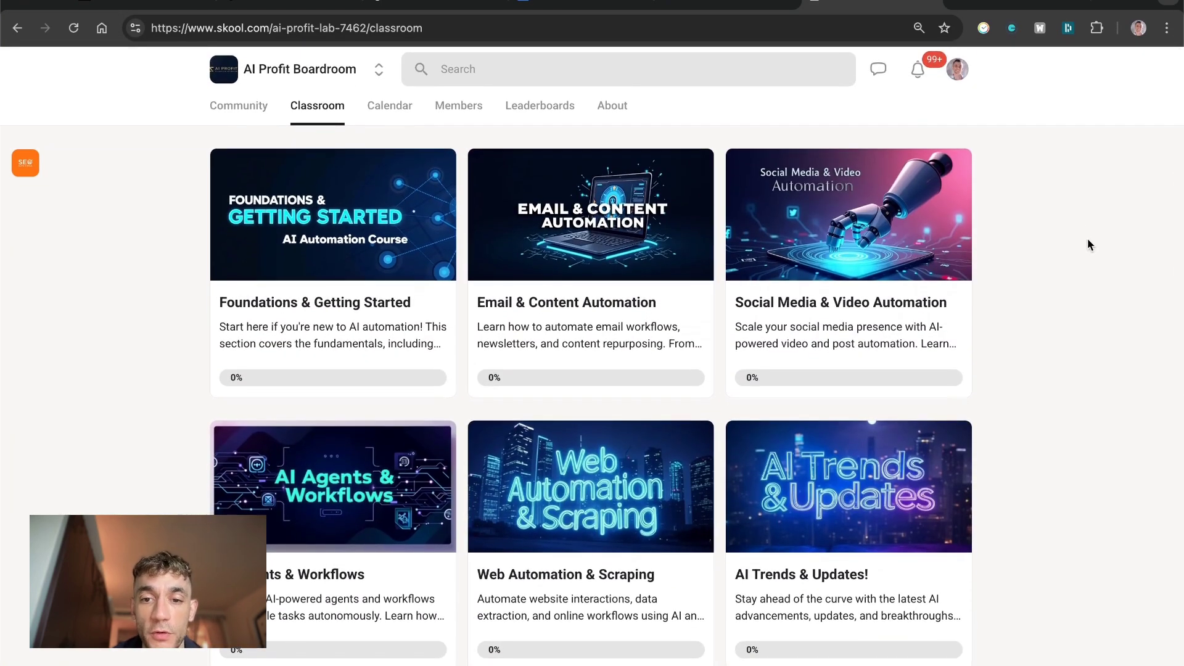
{"action": "scroll", "coordinate": [1084, 243], "scroll_direction": "down", "scroll_amount": 8}
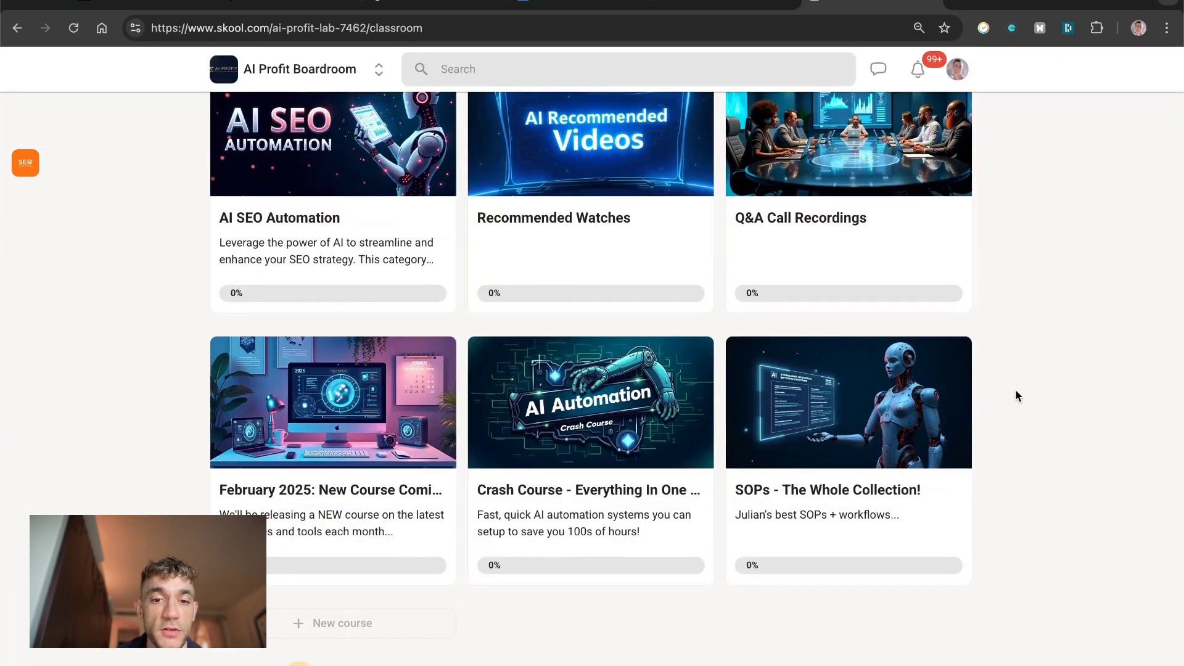
{"action": "scroll", "coordinate": [630, 498], "scroll_direction": "up", "scroll_amount": 8}
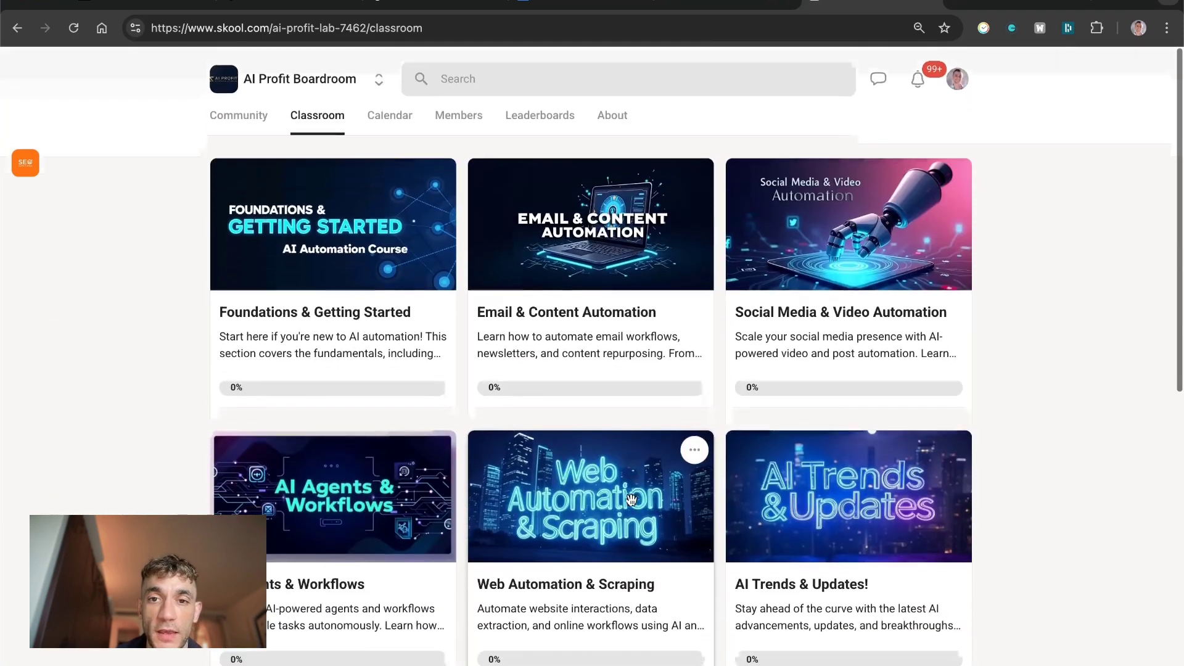
{"action": "left_click", "coordinate": [390, 106]}
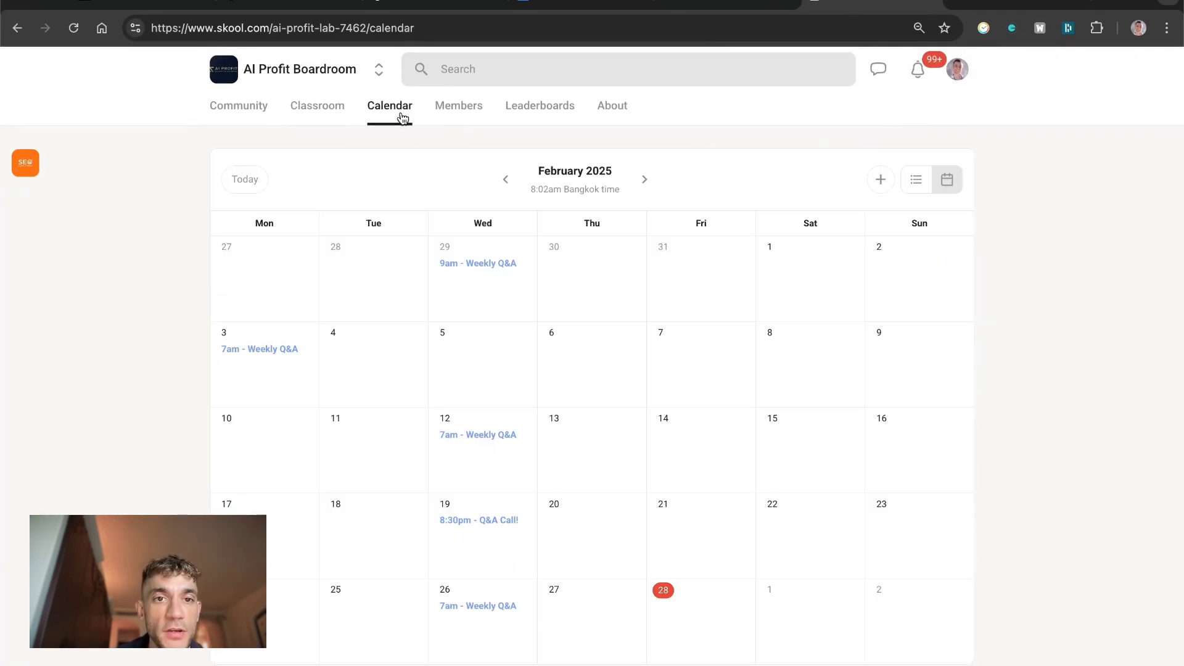
Check the About page and Classroom, then return to the feed with the pinned START HERE post.
{"action": "left_click", "coordinate": [617, 107]}
{"action": "scroll", "coordinate": [682, 304], "scroll_direction": "down", "scroll_amount": 5}
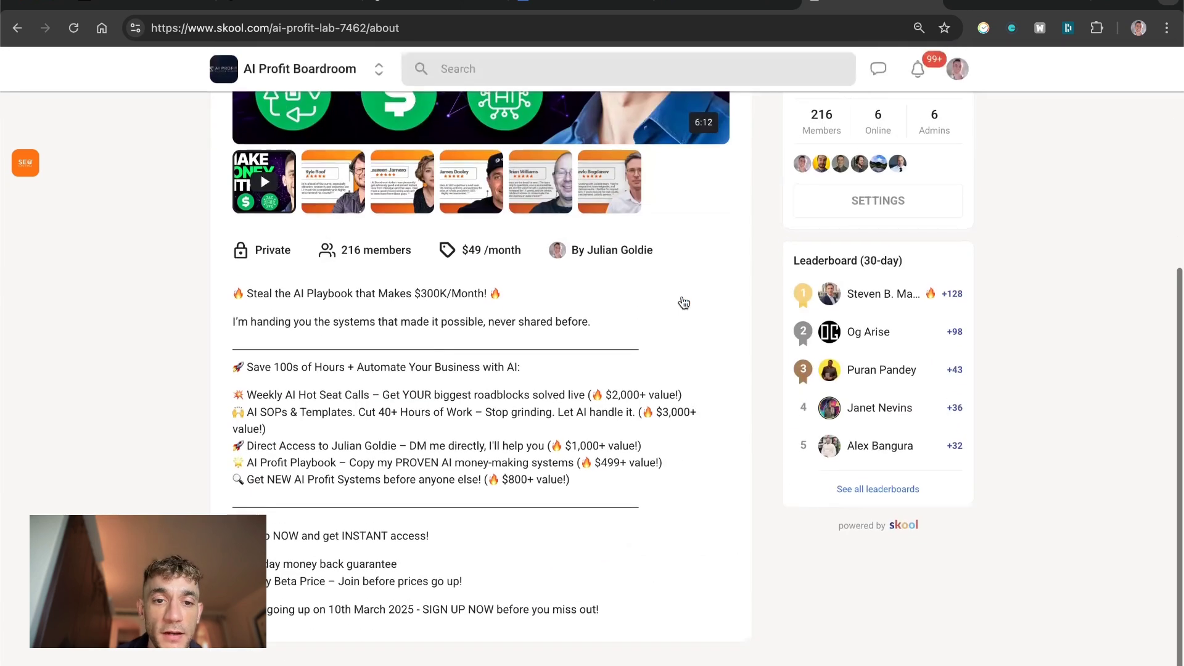
{"action": "scroll", "coordinate": [481, 583], "scroll_direction": "up", "scroll_amount": 5}
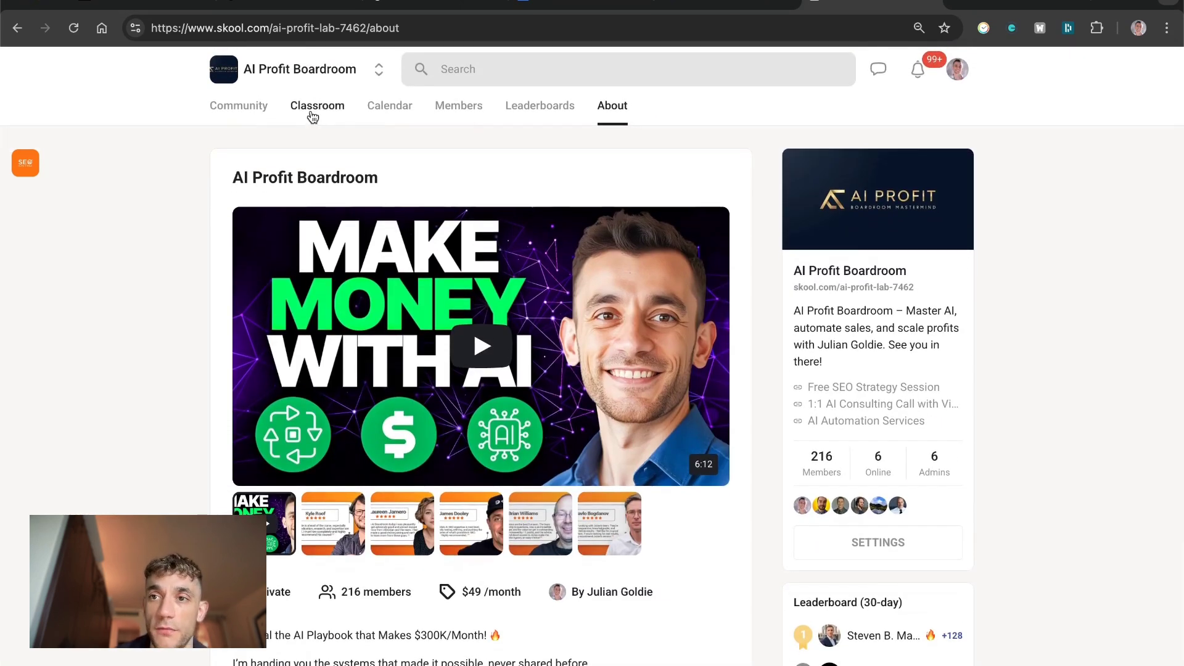
{"action": "left_click", "coordinate": [313, 114]}
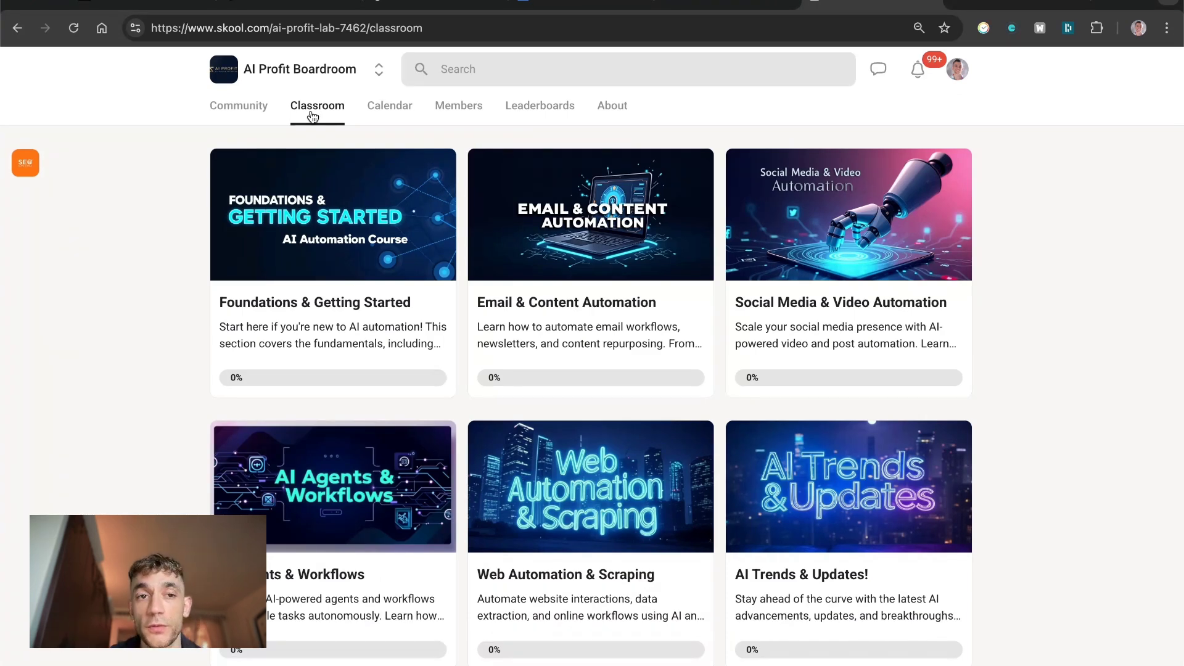
{"action": "left_click", "coordinate": [228, 113]}
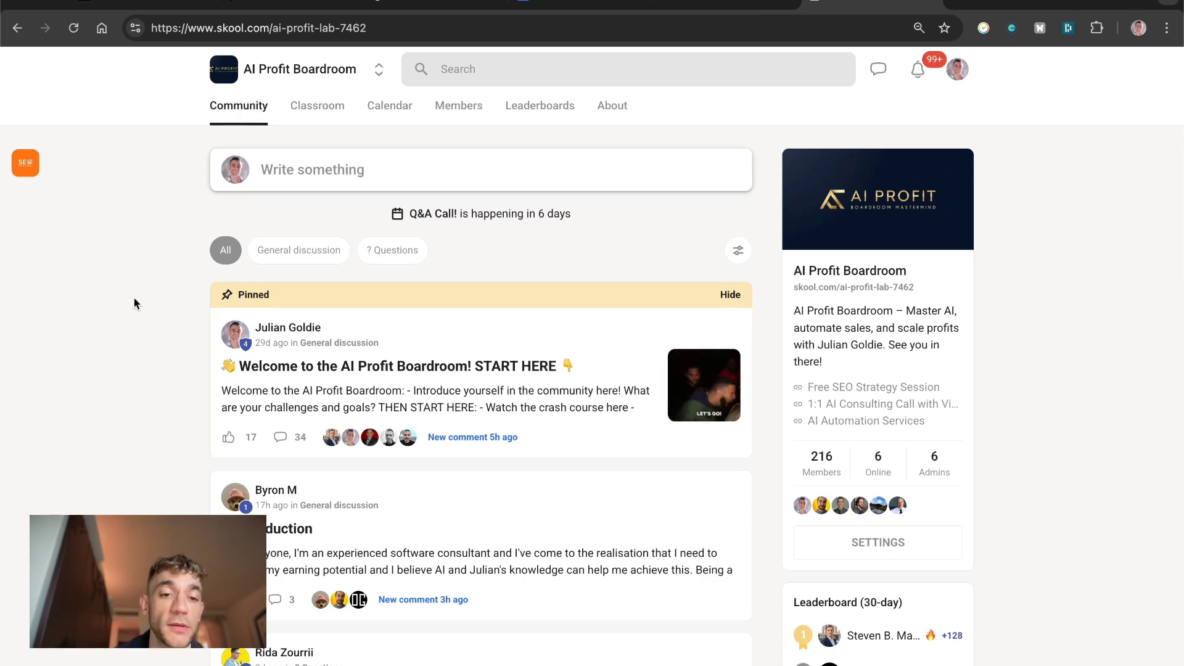
{"action": "scroll", "coordinate": [154, 424], "scroll_direction": "down", "scroll_amount": 10}
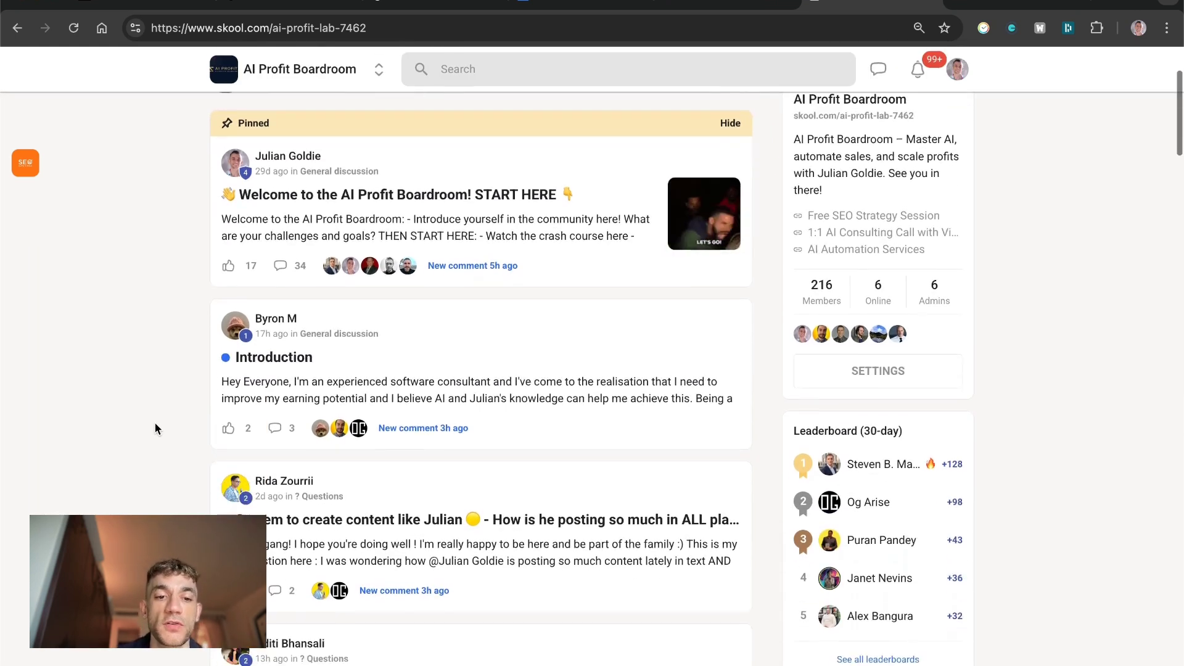